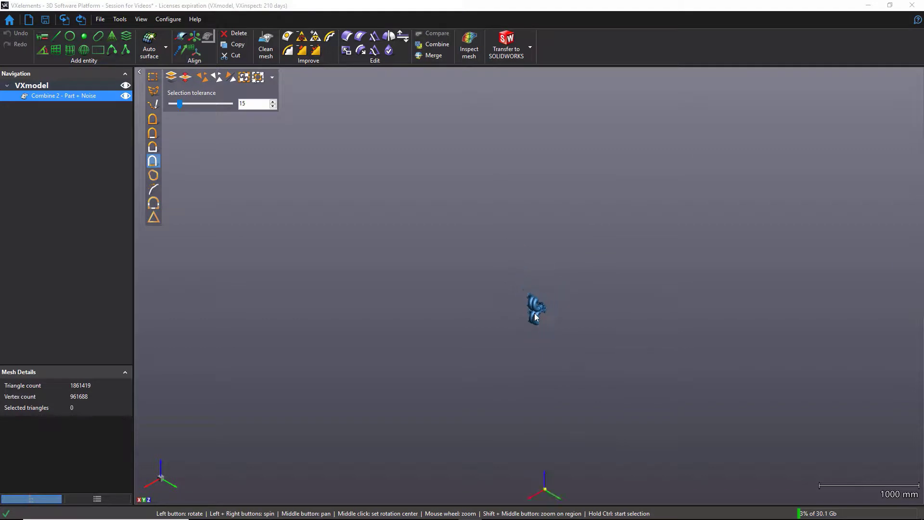
# Create a plane from the mesh triangles on the flat mating face of the long four-port flange
pyautogui.scroll(7, 541, 314)
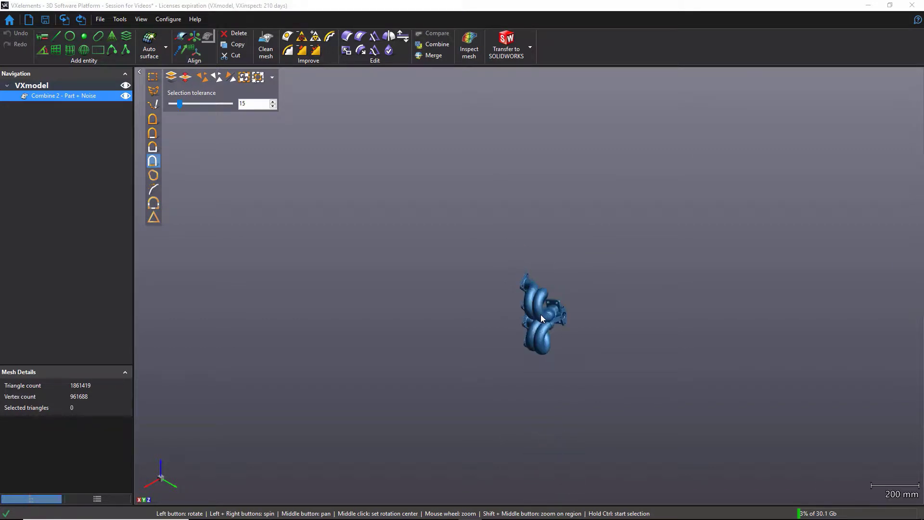
pyautogui.moveTo(541, 313); pyautogui.dragTo(584, 360)
pyautogui.scroll(5, 515, 320)
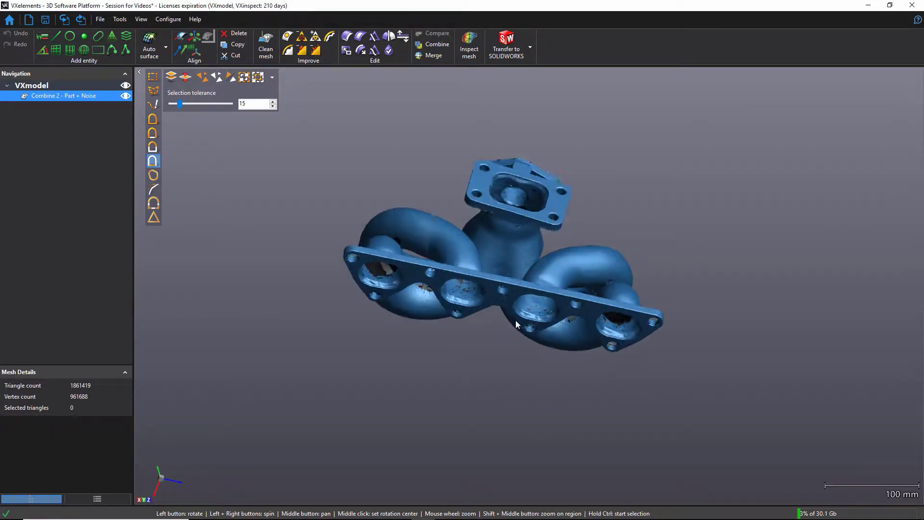
pyautogui.click(56, 50)
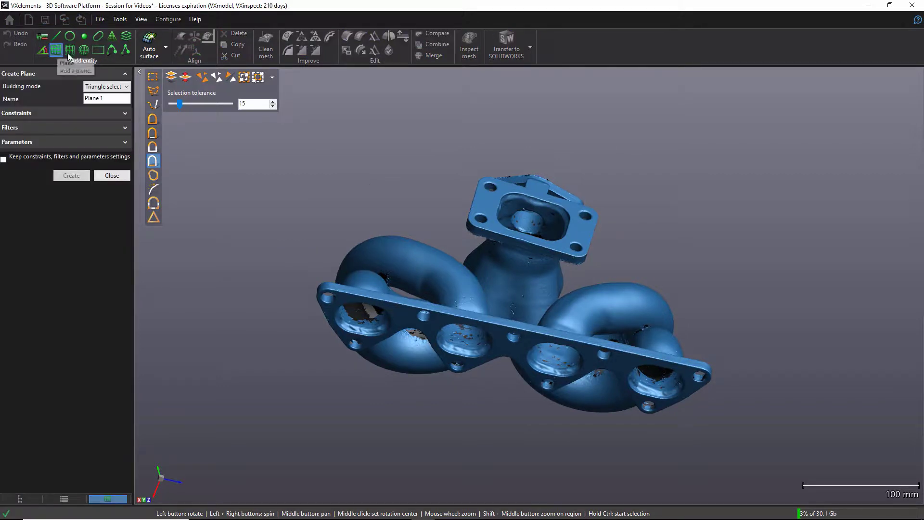
pyautogui.click(408, 317)
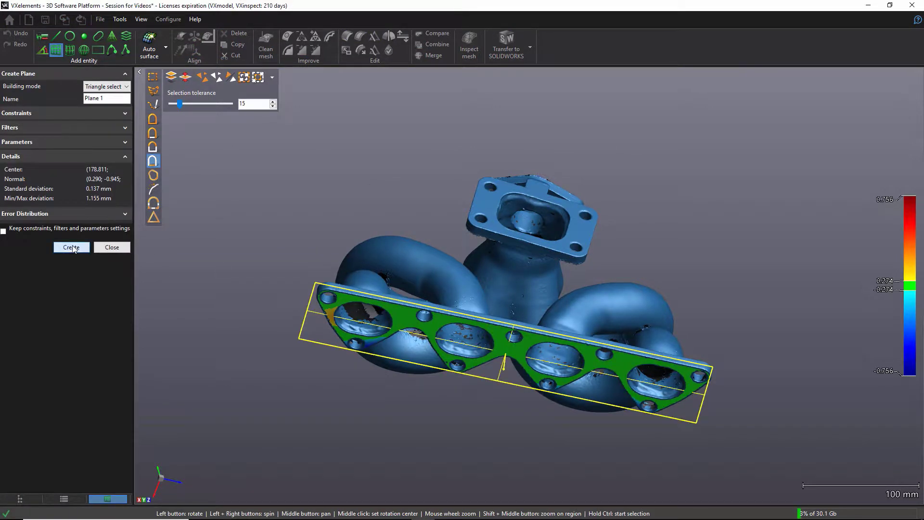
pyautogui.click(71, 247)
# Create a second plane from the long, narrow side face of the four-port flange and finish plane creation
pyautogui.moveTo(340, 273); pyautogui.dragTo(481, 305)
pyautogui.scroll(3, 495, 328)
pyautogui.scroll(3, 495, 328)
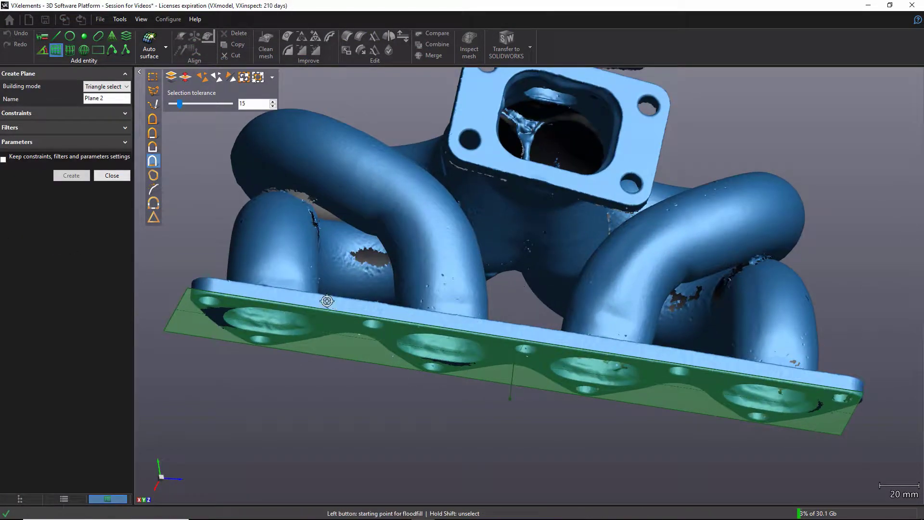
pyautogui.click(495, 328)
pyautogui.click(79, 247)
pyautogui.click(112, 175)
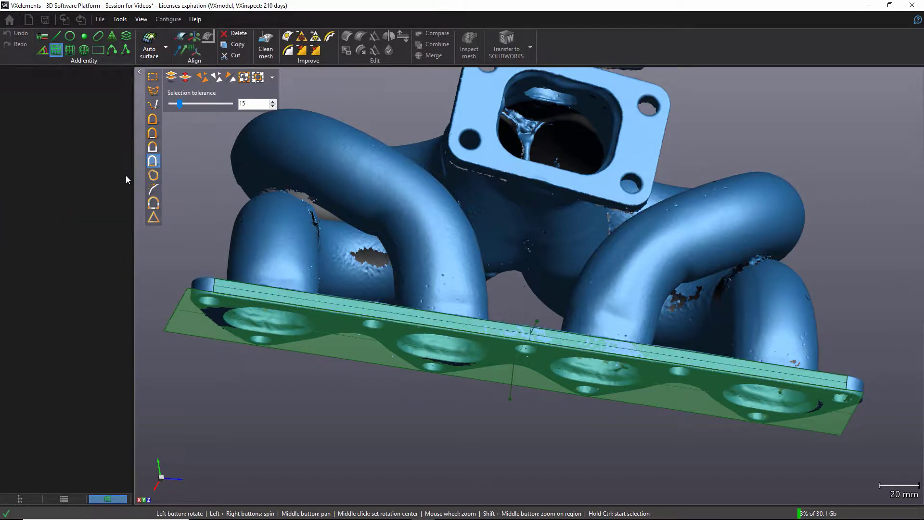
# Create a cylinder from the wall of the four-port flange's middle bolt hole, using selection tolerance 17 and a defined length
pyautogui.moveTo(337, 240); pyautogui.dragTo(496, 311)
pyautogui.scroll(4, 520, 332)
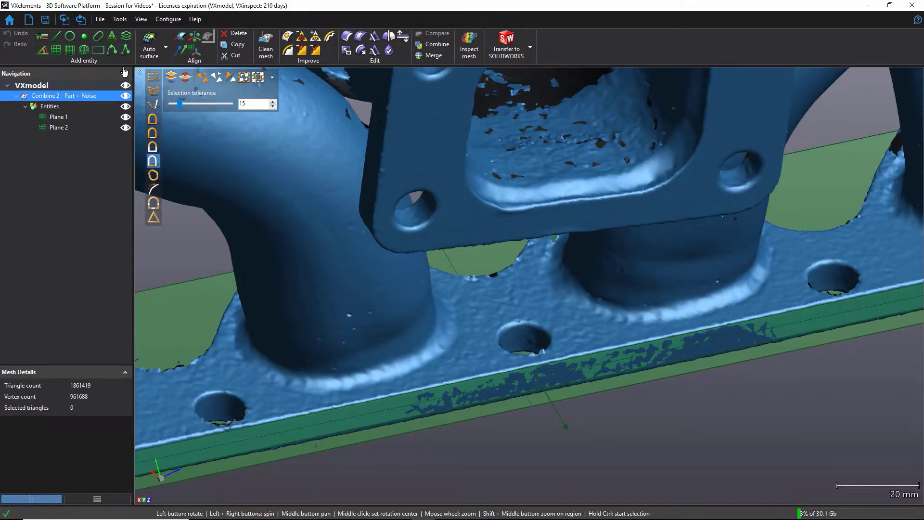
pyautogui.click(70, 49)
pyautogui.click(514, 339)
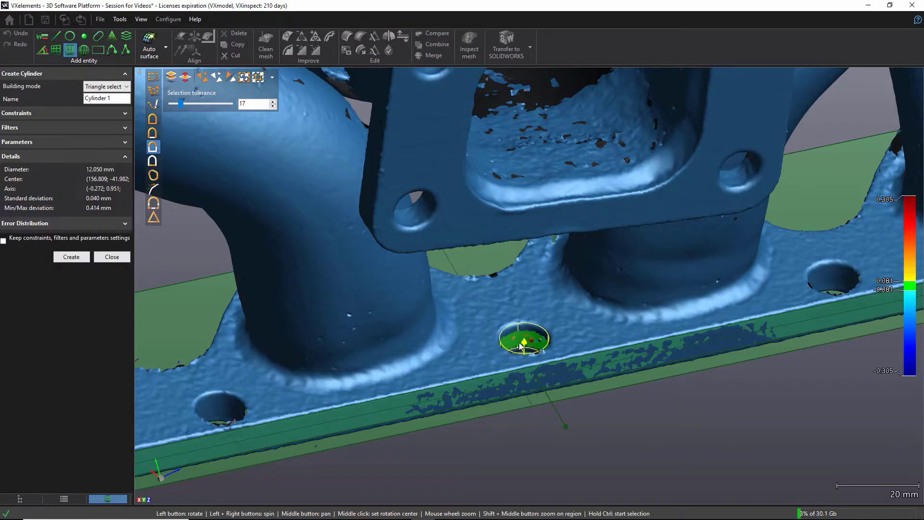
pyautogui.scroll(3, 514, 339)
pyautogui.click(94, 142)
pyautogui.click(6, 156)
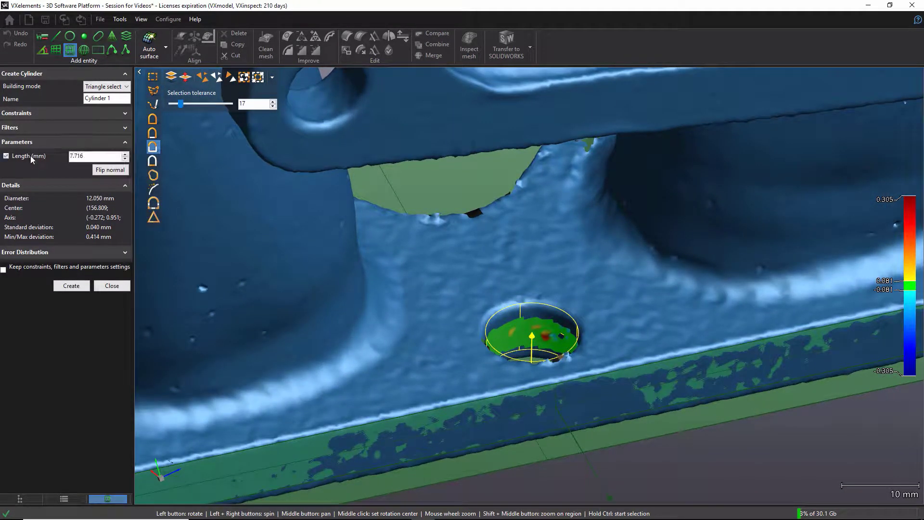
pyautogui.click(72, 286)
pyautogui.click(116, 207)
pyautogui.scroll(-10, 605, 285)
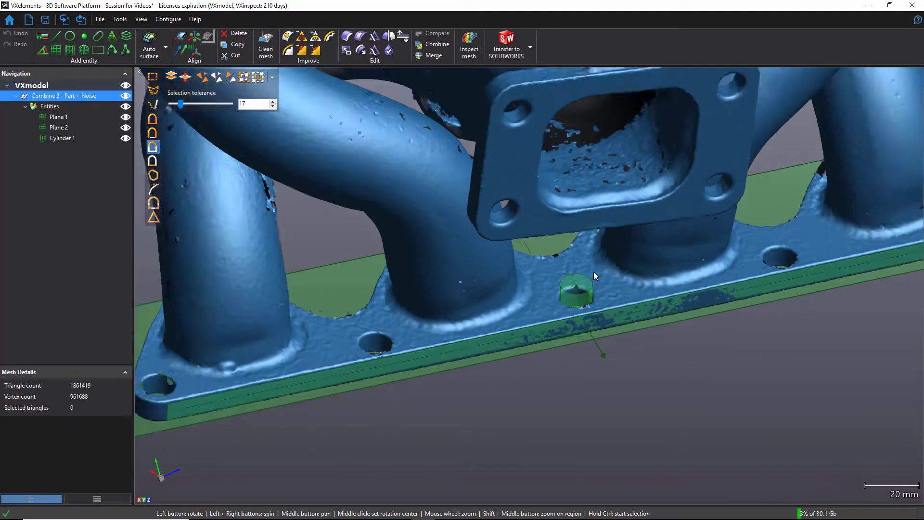
# Start an alignment to the origin, constrain Plane 1 to the XY Plane and reverse its direction
pyautogui.click(181, 36)
pyautogui.click(42, 160)
pyautogui.click(21, 182)
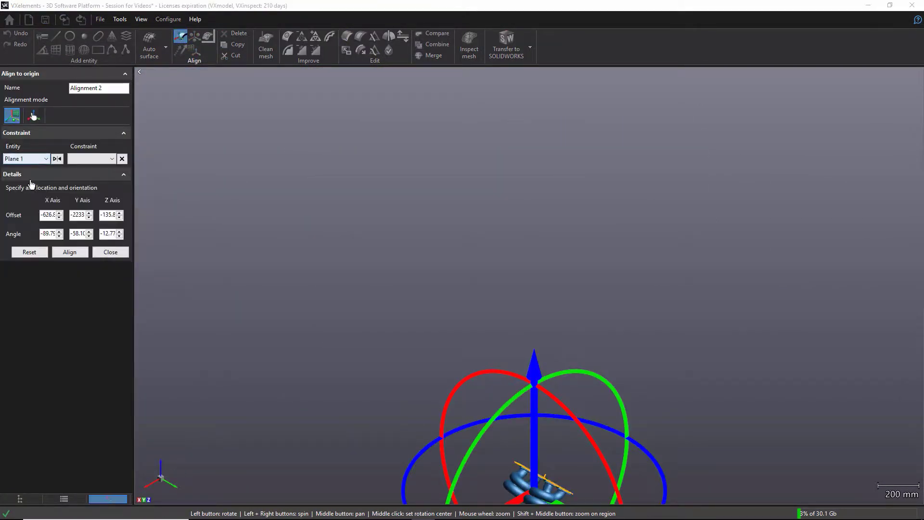
pyautogui.click(111, 158)
pyautogui.click(81, 166)
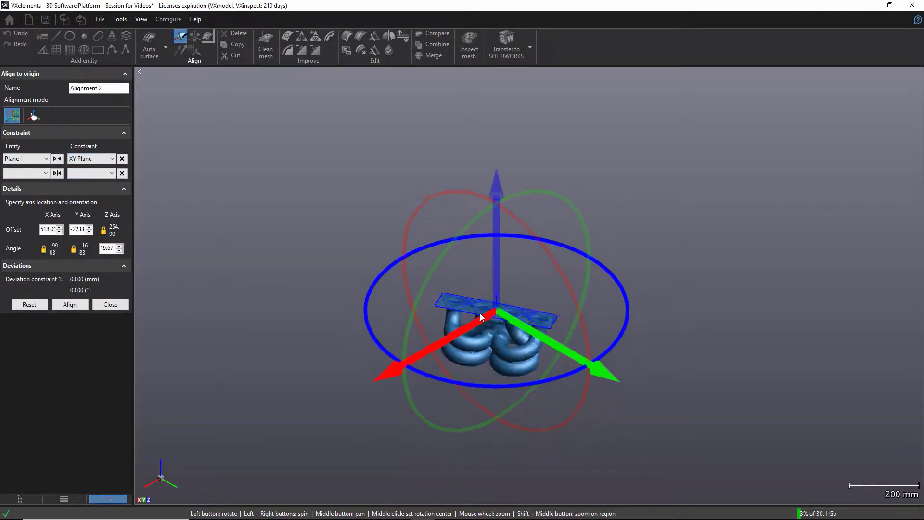
pyautogui.click(56, 158)
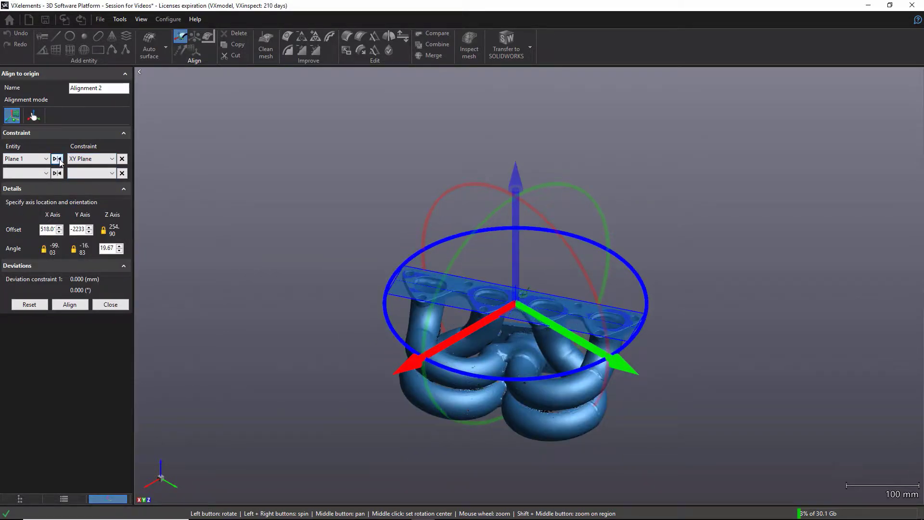
# Add a second alignment constraint that places Cylinder 1 on the Z Axis
pyautogui.click(44, 173)
pyautogui.click(24, 214)
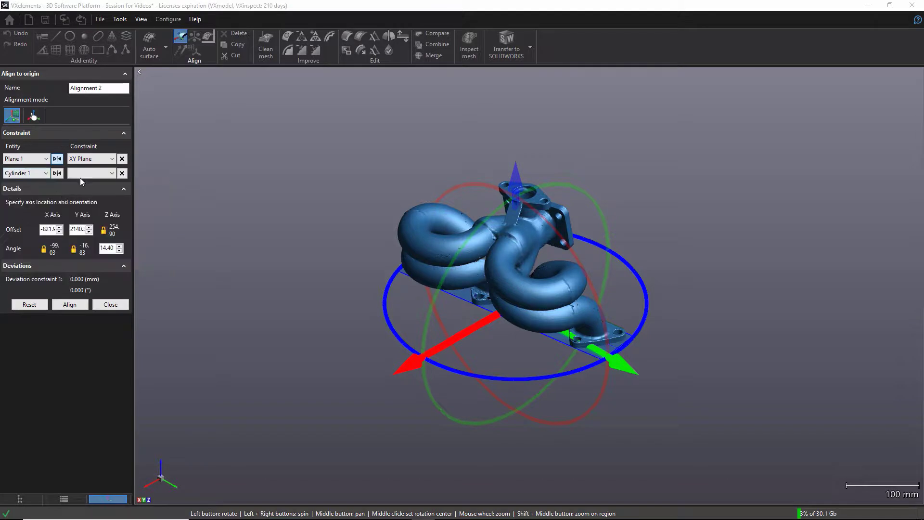
pyautogui.click(110, 172)
pyautogui.click(103, 183)
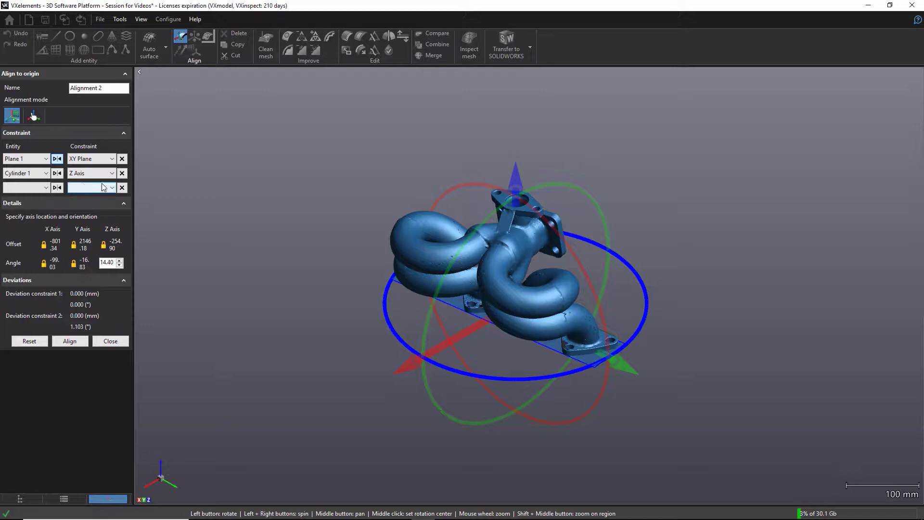
# Add a third constraint placing Plane 2 on the YZ Plane and apply the alignment to the manifold
pyautogui.click(46, 187)
pyautogui.click(19, 225)
pyautogui.click(98, 189)
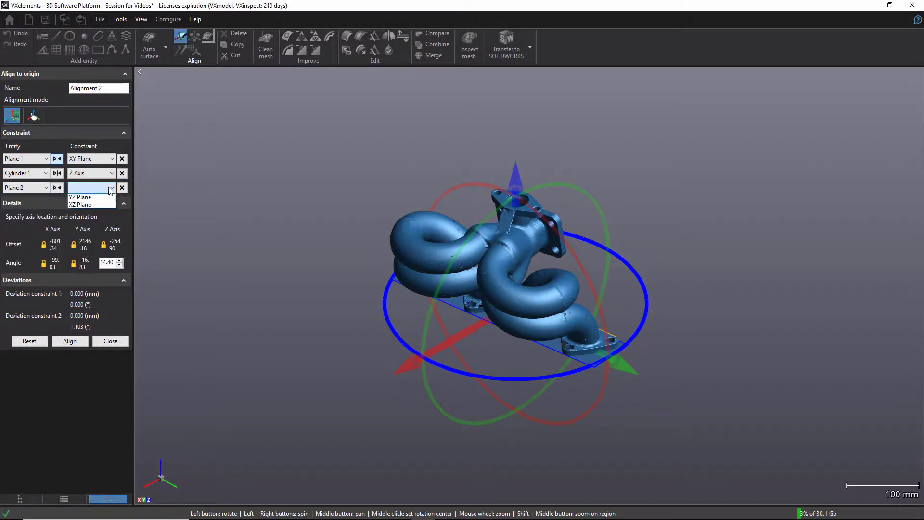
pyautogui.click(103, 199)
pyautogui.click(69, 363)
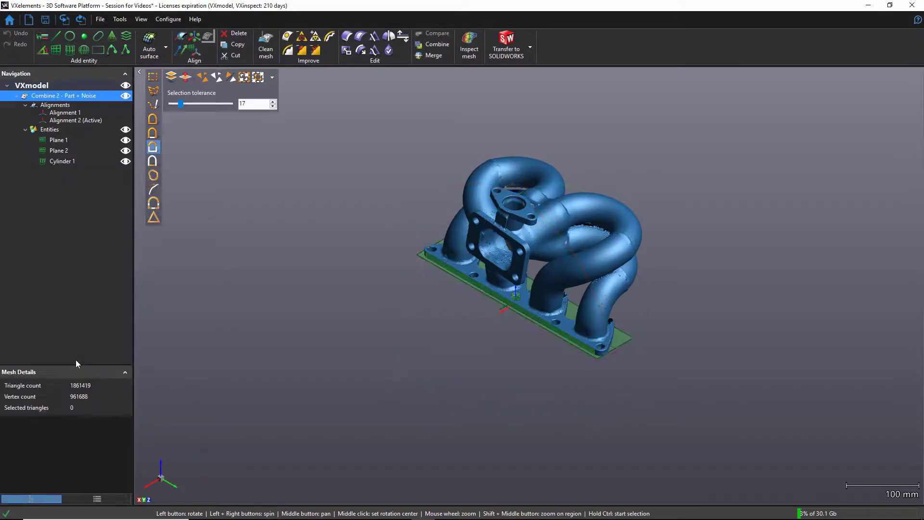
# Check the manifold's alignment by viewing it from the standard orthogonal directions
pyautogui.hotkey('ctrl', '1')
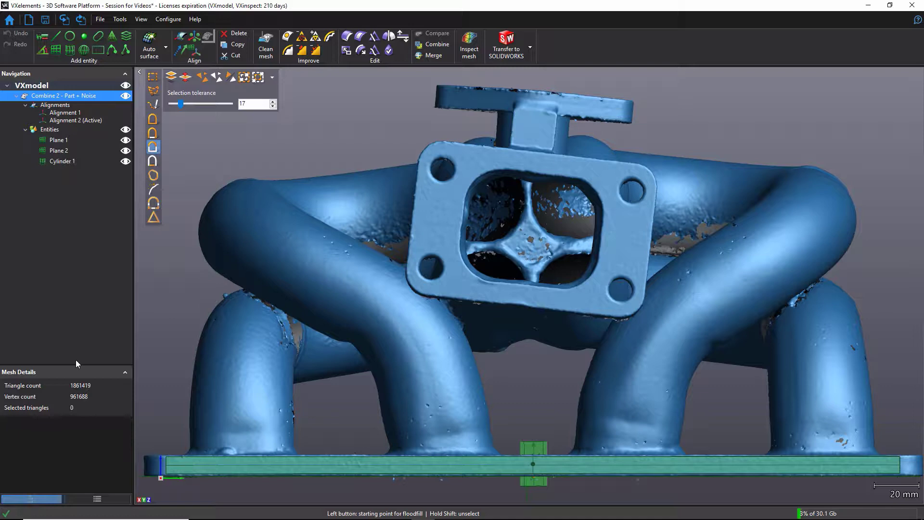
pyautogui.hotkey('ctrl', '2')
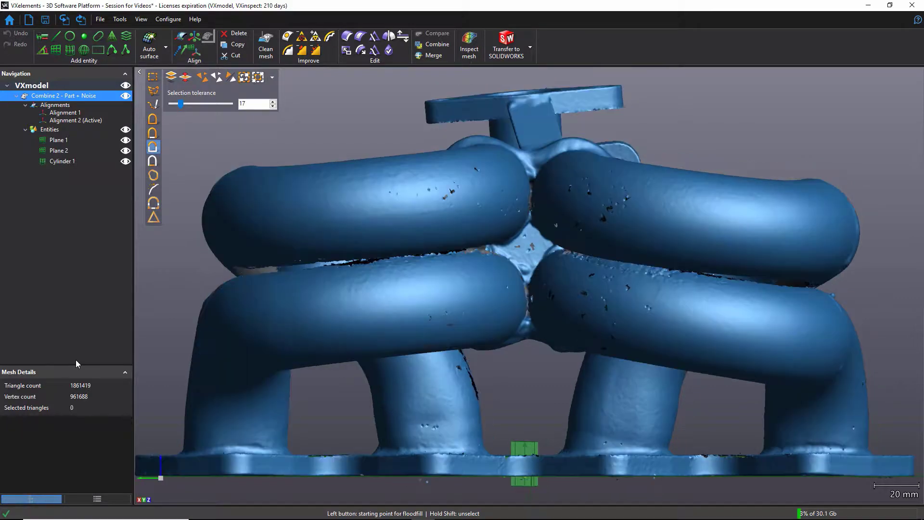
pyautogui.hotkey('ctrl', '3')
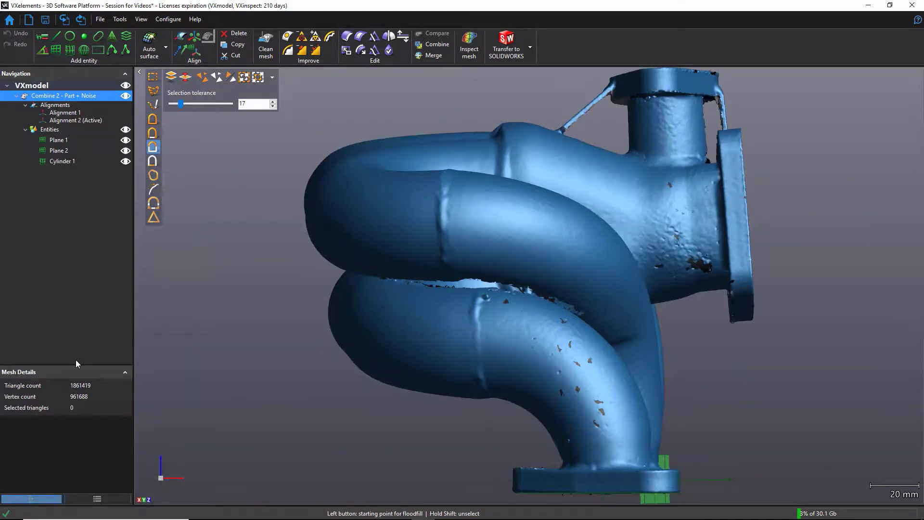
pyautogui.hotkey('ctrl', '4')
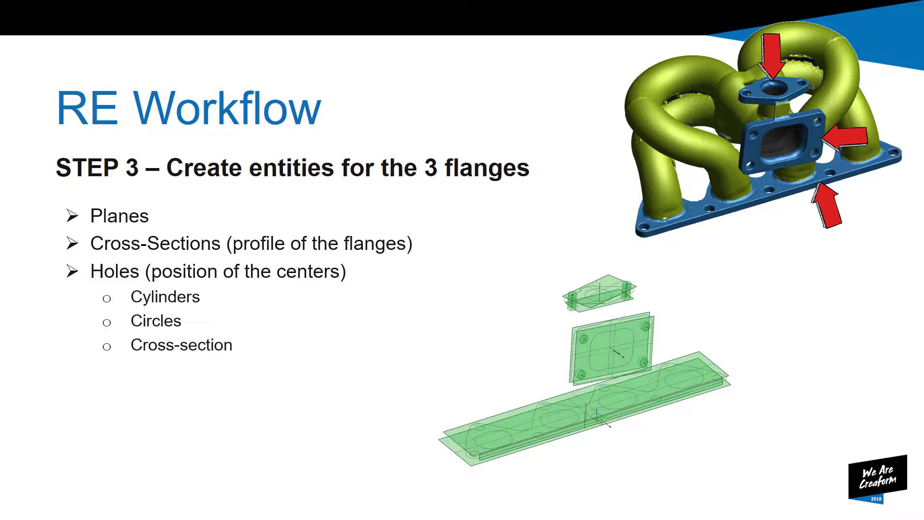
pyautogui.press('Right')
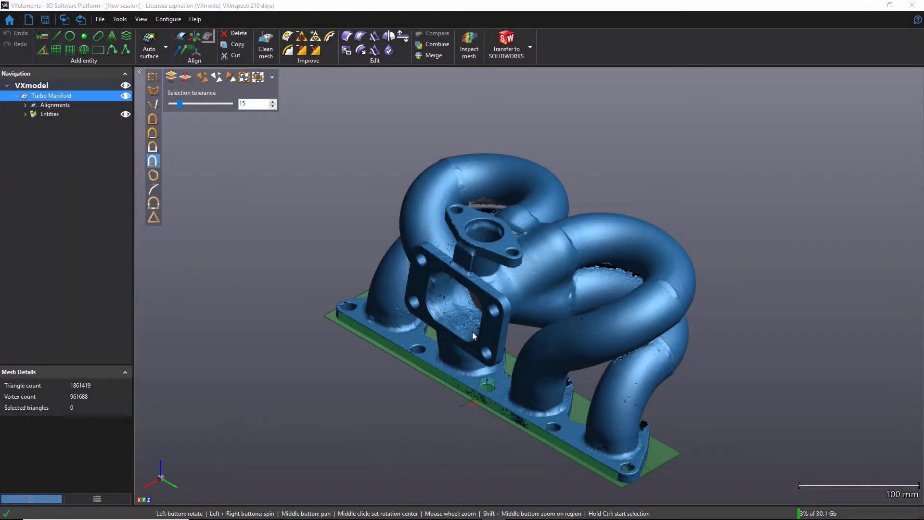
# Hide the Plane 2 and Cylinder 1 entities of the Turbo Manifold mesh
pyautogui.moveTo(472, 331); pyautogui.dragTo(510, 293, button='middle')
pyautogui.scroll(5, 510, 293)
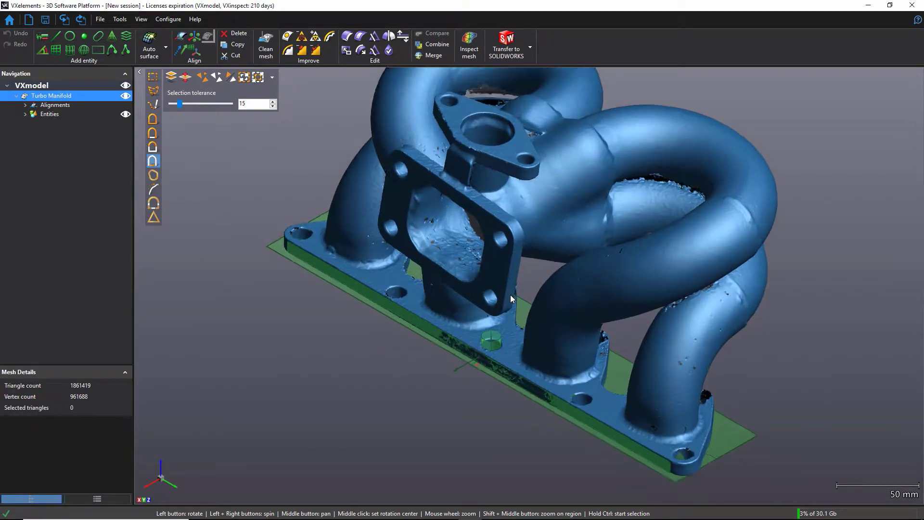
pyautogui.click(25, 114)
pyautogui.click(125, 136)
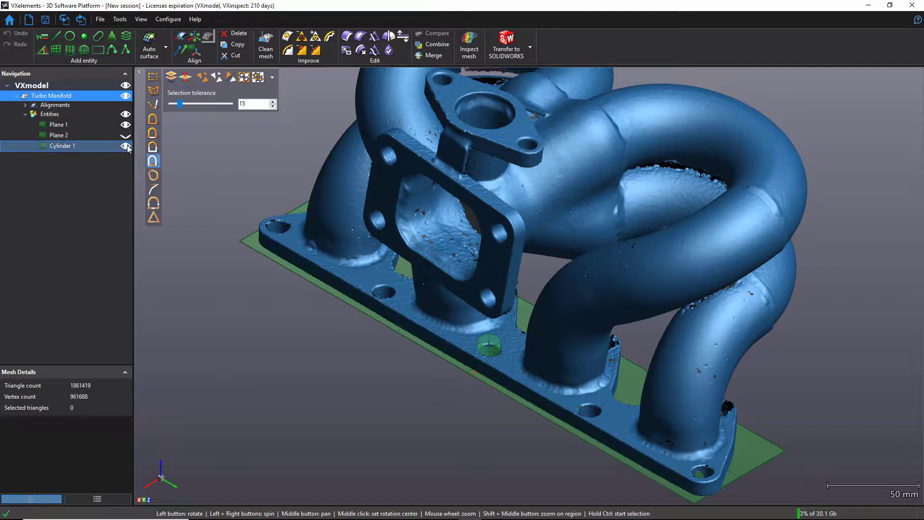
pyautogui.click(125, 146)
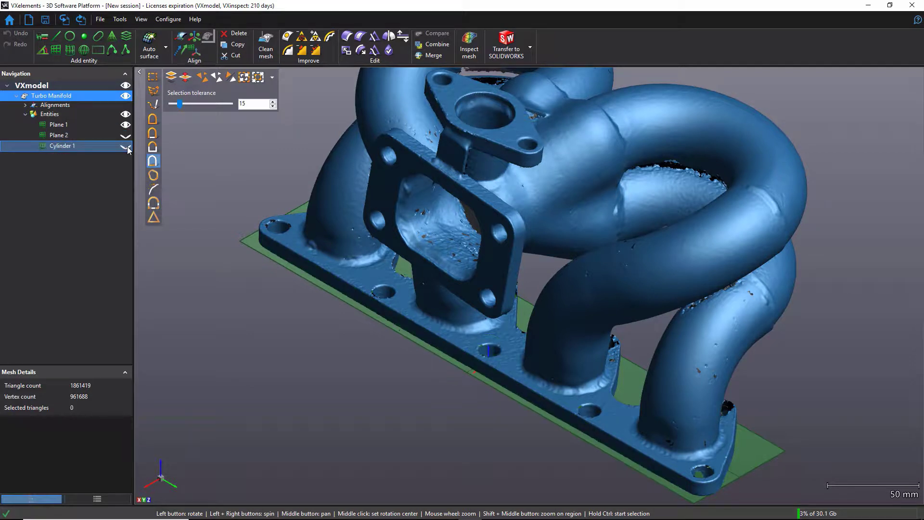
# Start a new plane and select the four-port flange's whole upper face with a selection tolerance of 55
pyautogui.click(57, 50)
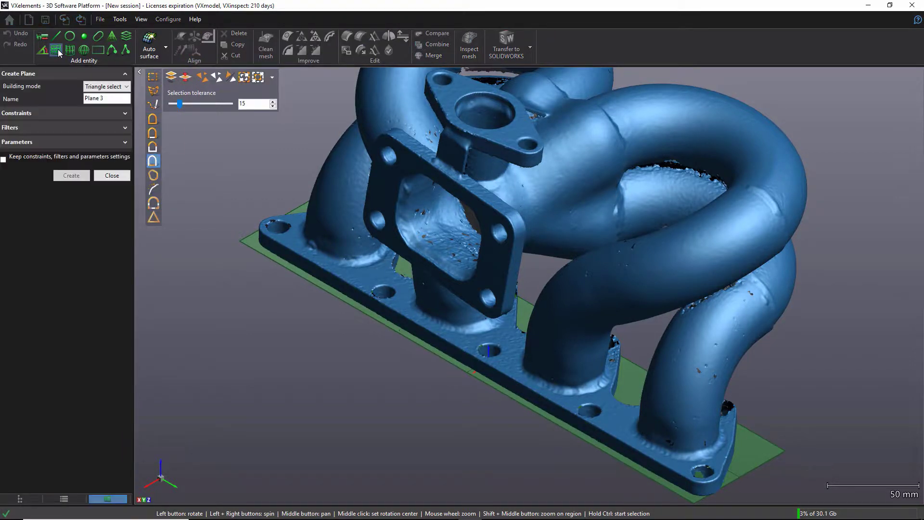
pyautogui.click(364, 278)
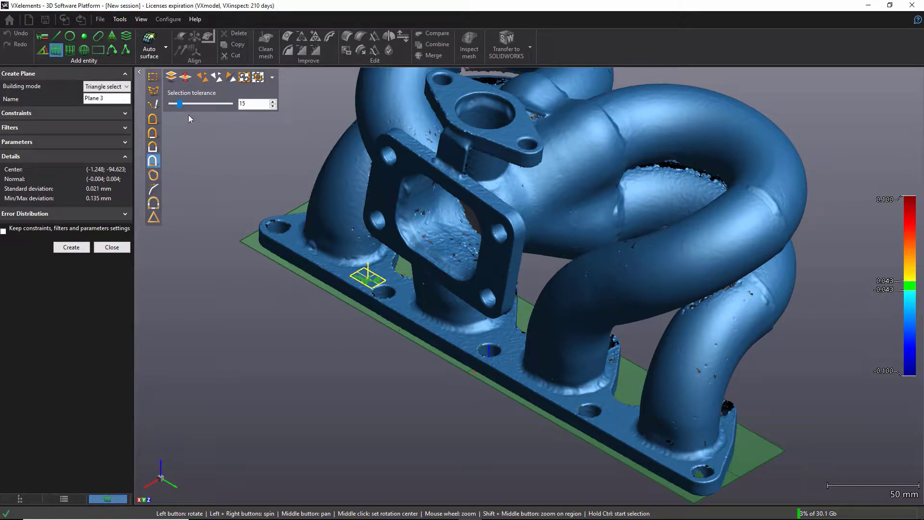
pyautogui.moveTo(178, 103); pyautogui.dragTo(201, 105)
pyautogui.click(402, 303)
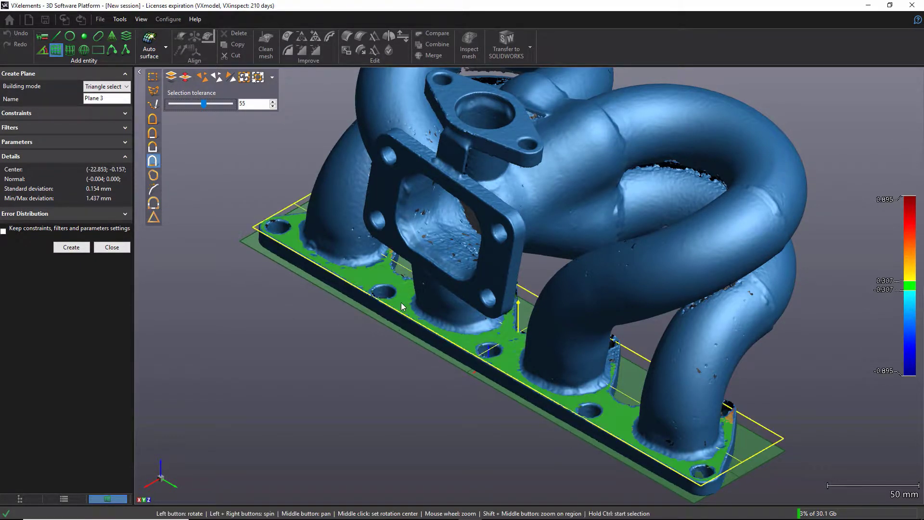
# Constrain the new plane's orientation to the normal of Plane 1, create it and finish plane creation
pyautogui.click(51, 115)
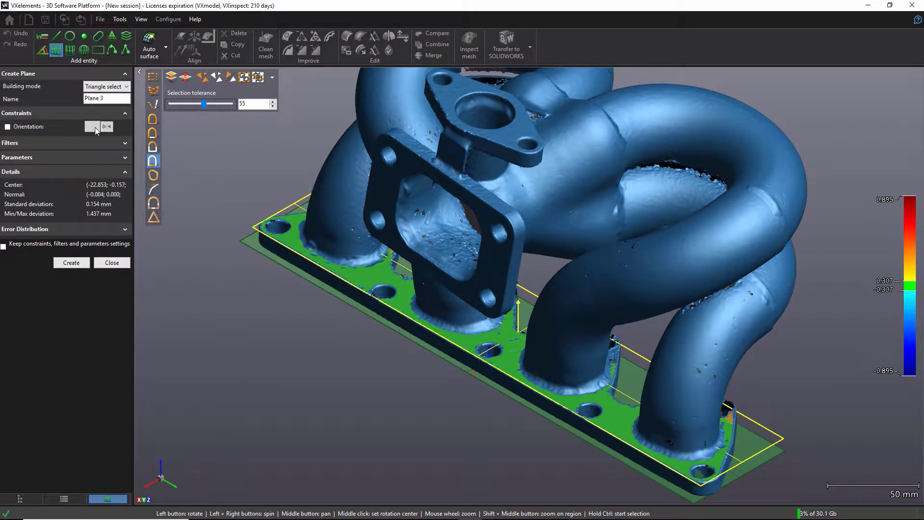
pyautogui.click(7, 126)
pyautogui.click(94, 126)
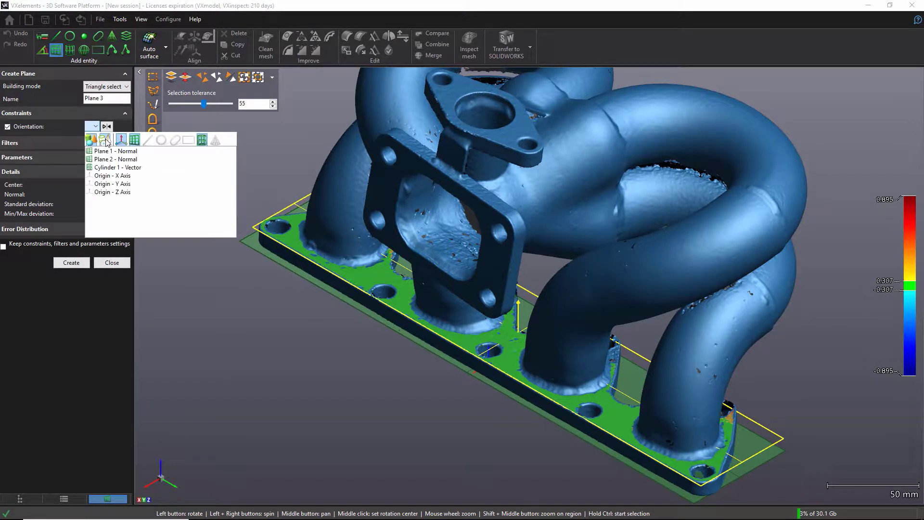
pyautogui.click(107, 153)
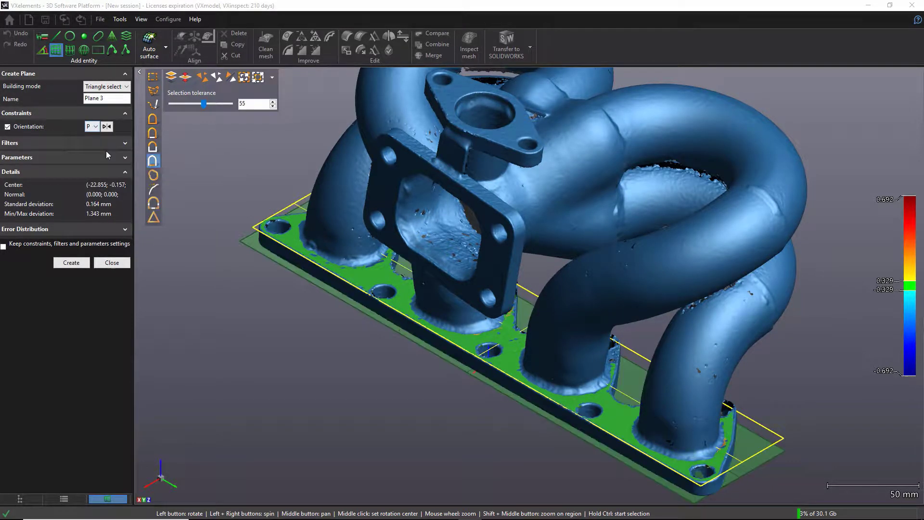
pyautogui.click(72, 263)
pyautogui.click(112, 191)
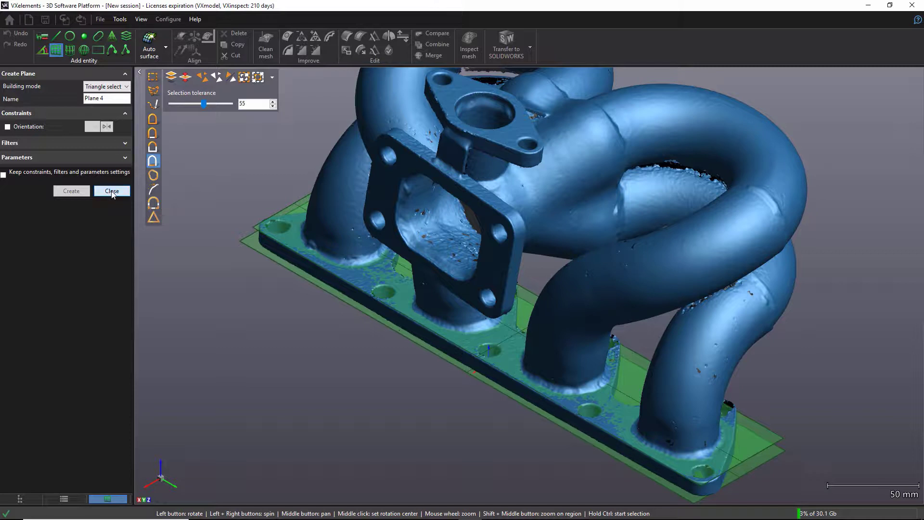
# Create a linear cross-section of the four-port flange from Plane 3 with a 5 mm offset and finish cross-section creation
pyautogui.click(126, 39)
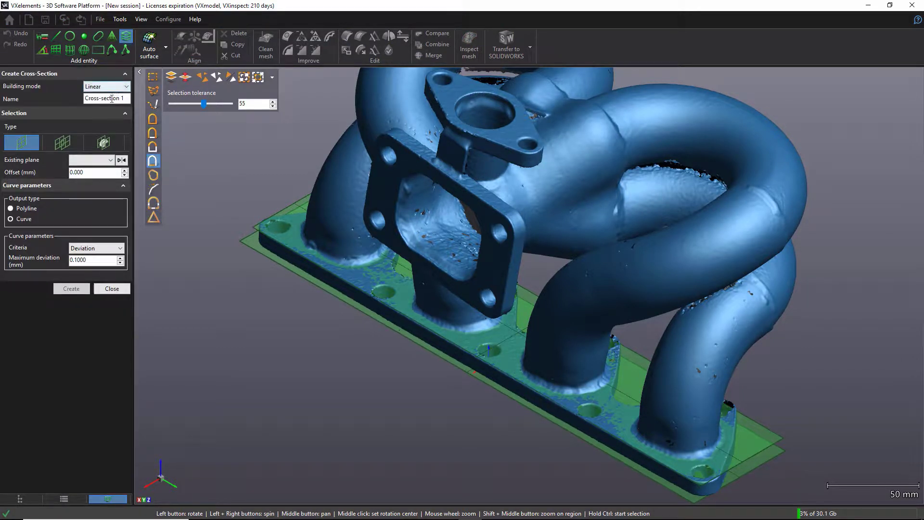
pyautogui.click(110, 160)
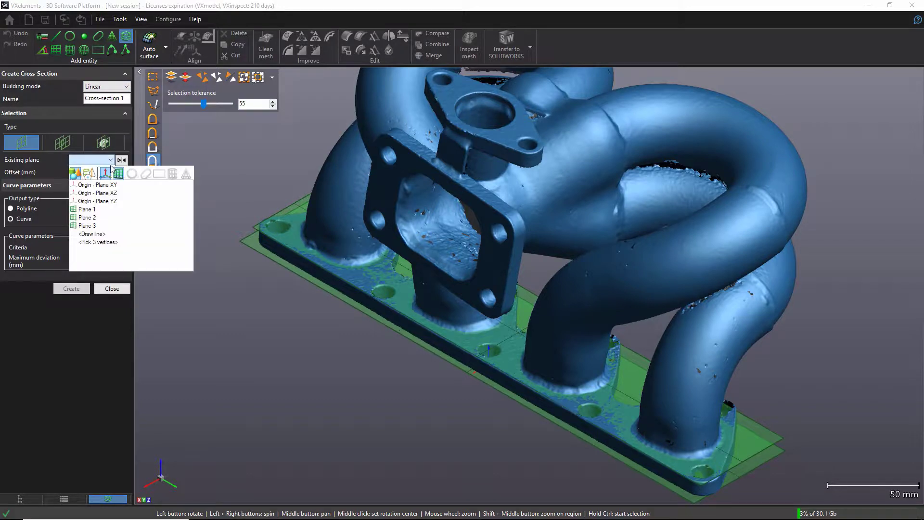
pyautogui.click(87, 226)
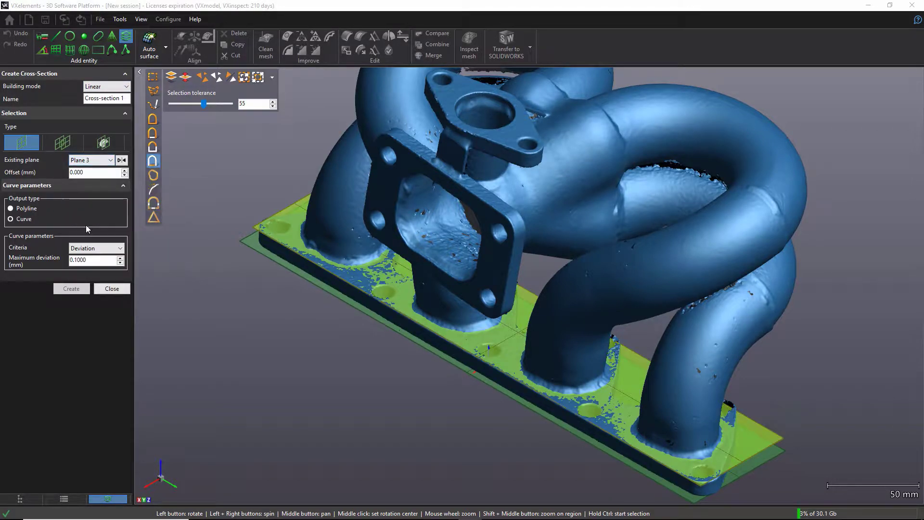
pyautogui.doubleClick(73, 173)
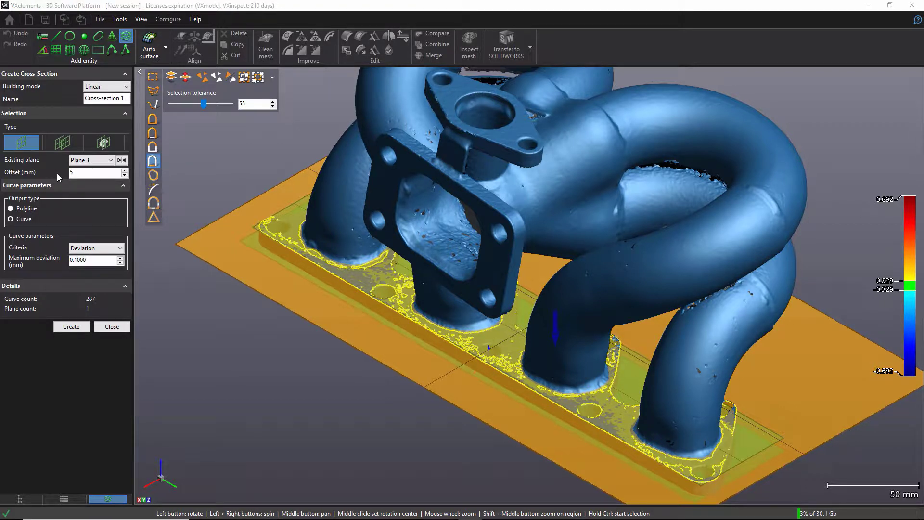
pyautogui.press('Return')
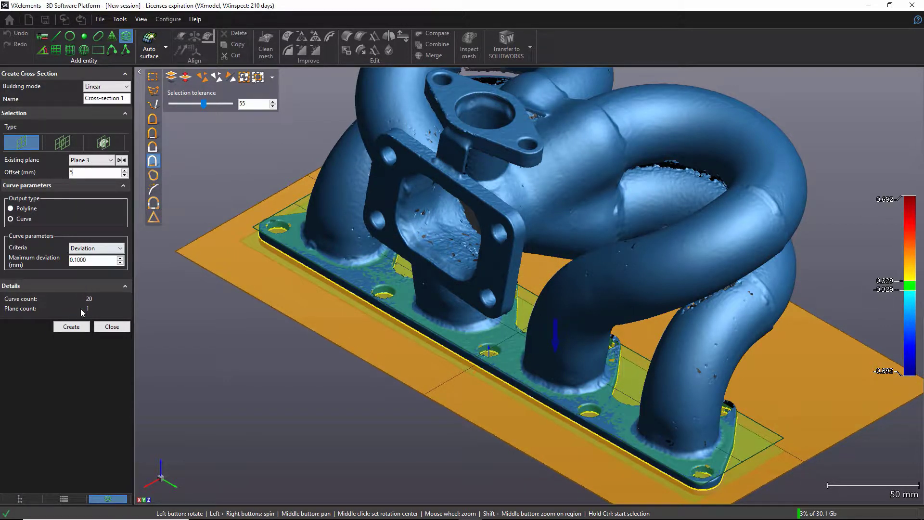
pyautogui.click(87, 328)
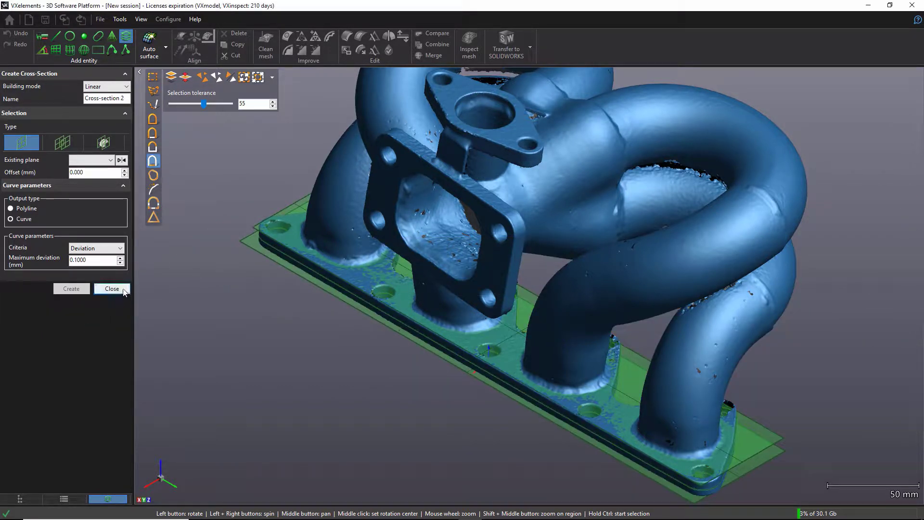
pyautogui.click(123, 289)
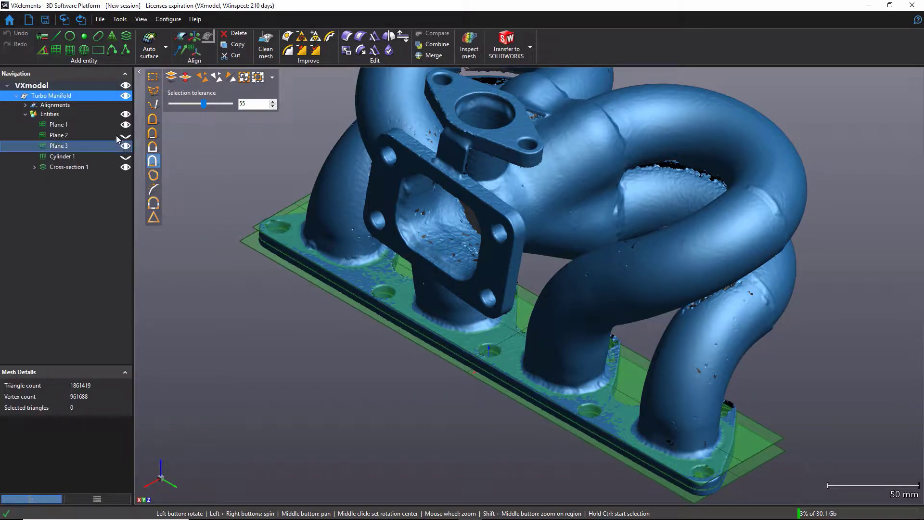
# Hide the Turbo Manifold mesh while keeping its entities displayed, and examine Cross-section 1
pyautogui.click(125, 96)
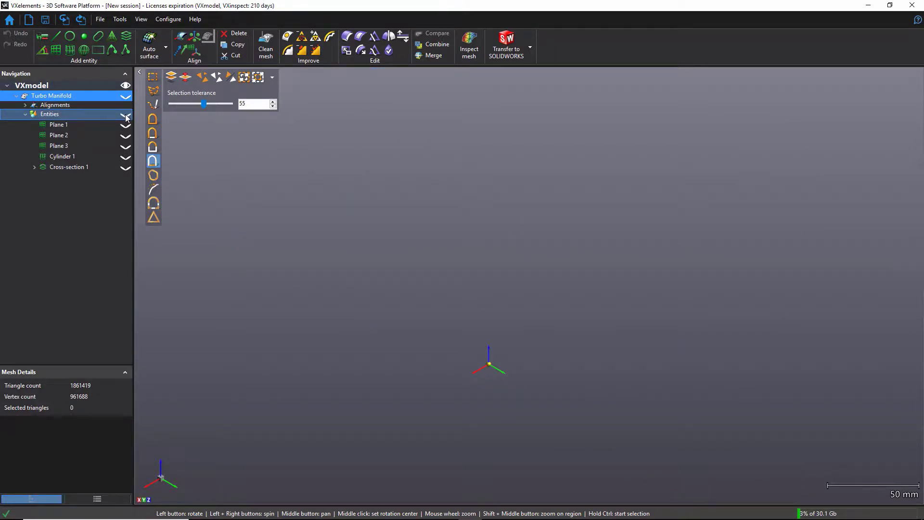
pyautogui.click(125, 115)
pyautogui.scroll(4, 512, 396)
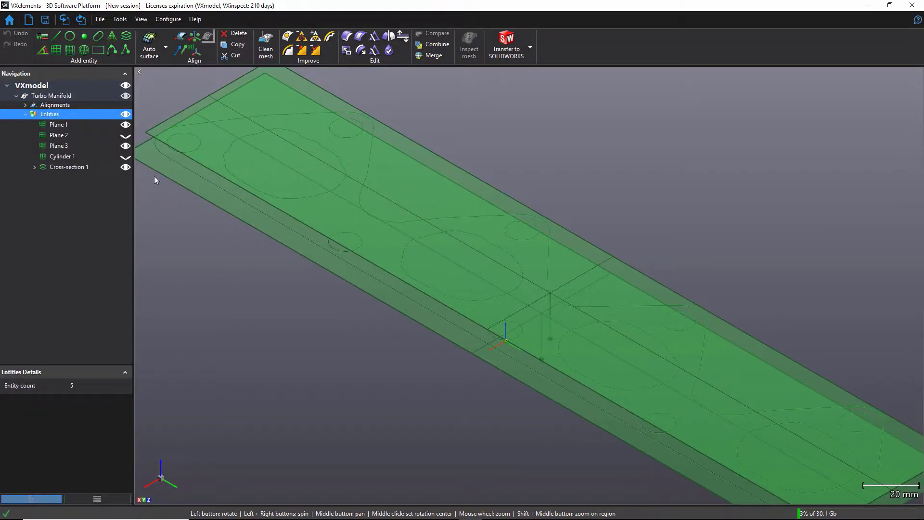
pyautogui.click(107, 167)
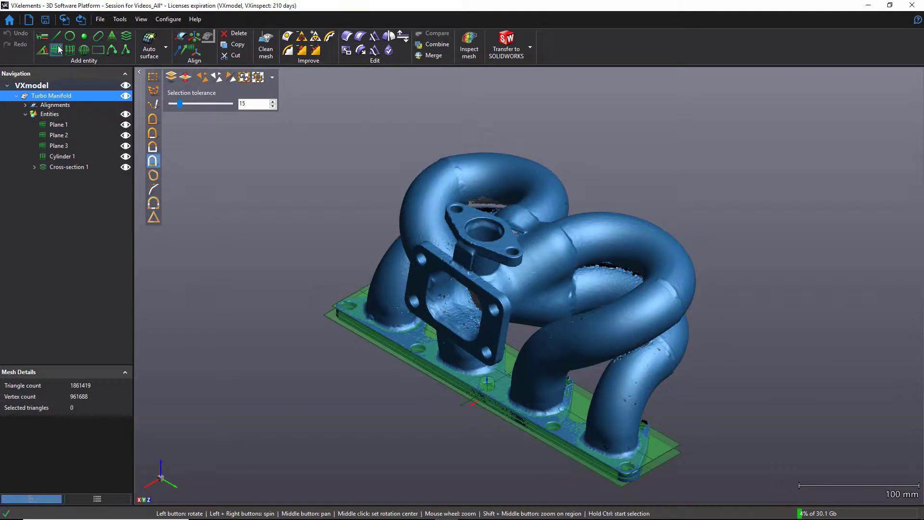
# Create a plane from the outer face of the rectangular four-bolt flange
pyautogui.click(57, 50)
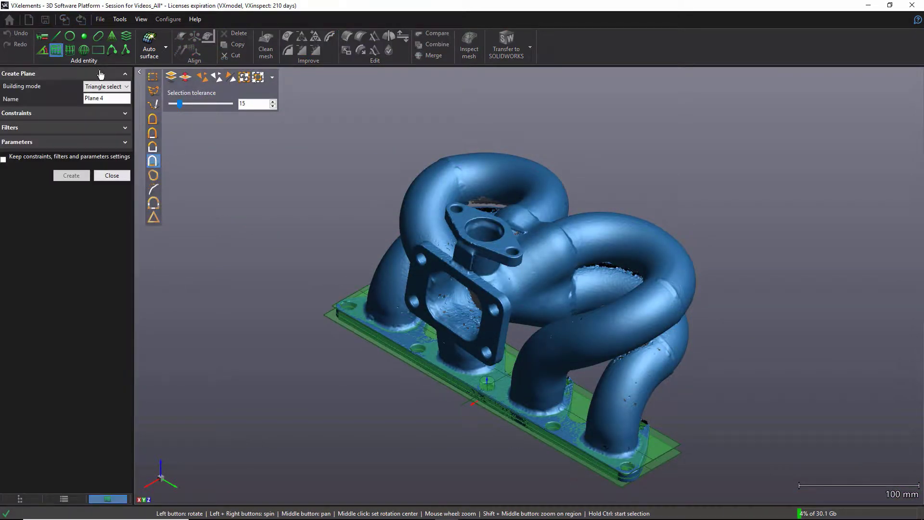
pyautogui.click(420, 275)
pyautogui.click(87, 247)
# Create a plane from both exposed areas of the rectangular flange's back face, with its orientation constrained to an existing entity
pyautogui.moveTo(330, 383); pyautogui.dragTo(261, 373)
pyautogui.click(443, 247)
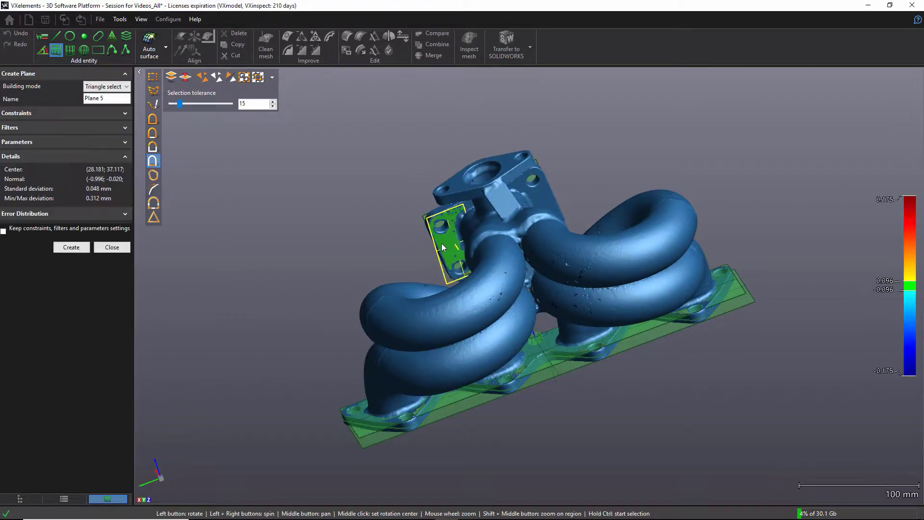
pyautogui.click(542, 197)
pyautogui.click(124, 113)
pyautogui.click(7, 127)
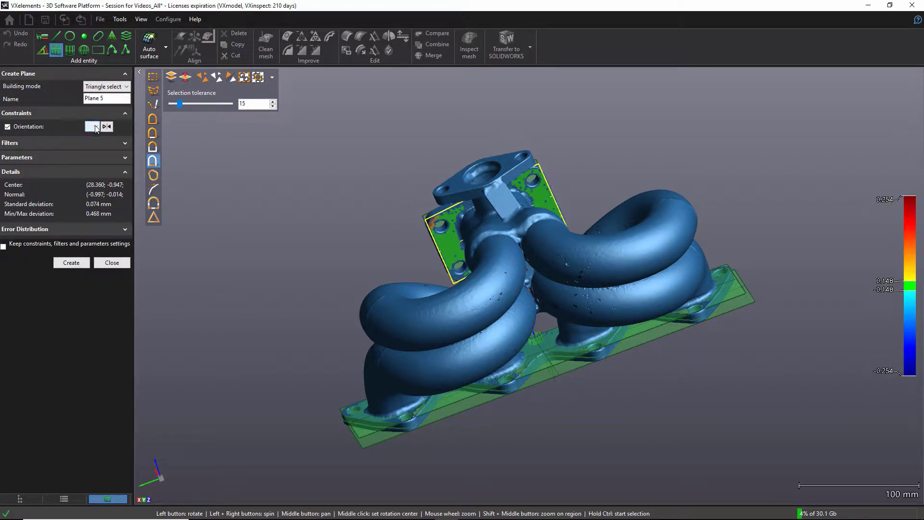
pyautogui.click(92, 126)
pyautogui.click(115, 206)
pyautogui.click(71, 262)
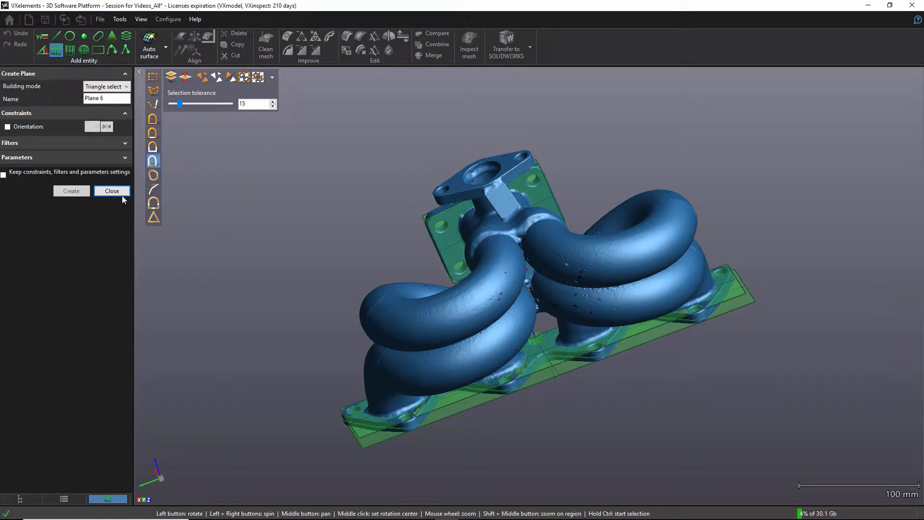
# Create a linear cross-section of the rectangular flange from Plane 5 with a 5 mm offset and finish cross-section creation
pyautogui.moveTo(320, 289); pyautogui.dragTo(474, 340)
pyautogui.scroll(4, 473, 342)
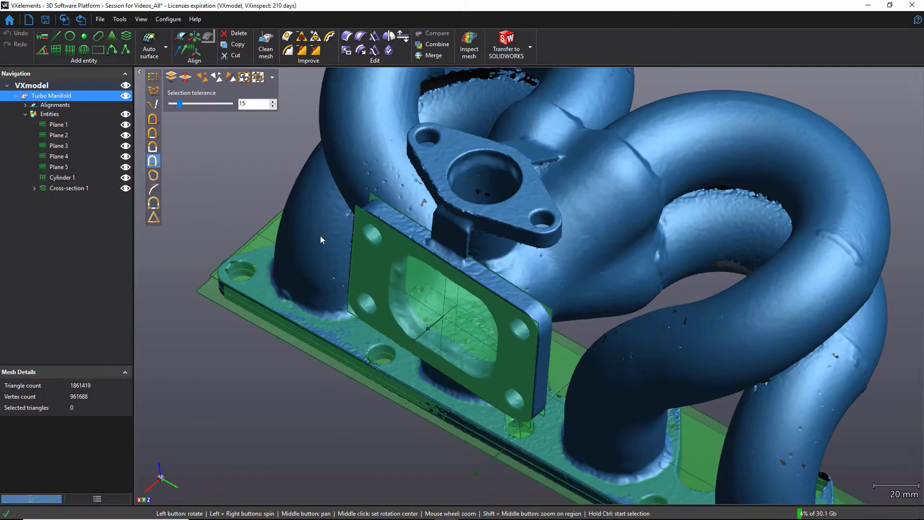
pyautogui.click(126, 36)
pyautogui.click(110, 160)
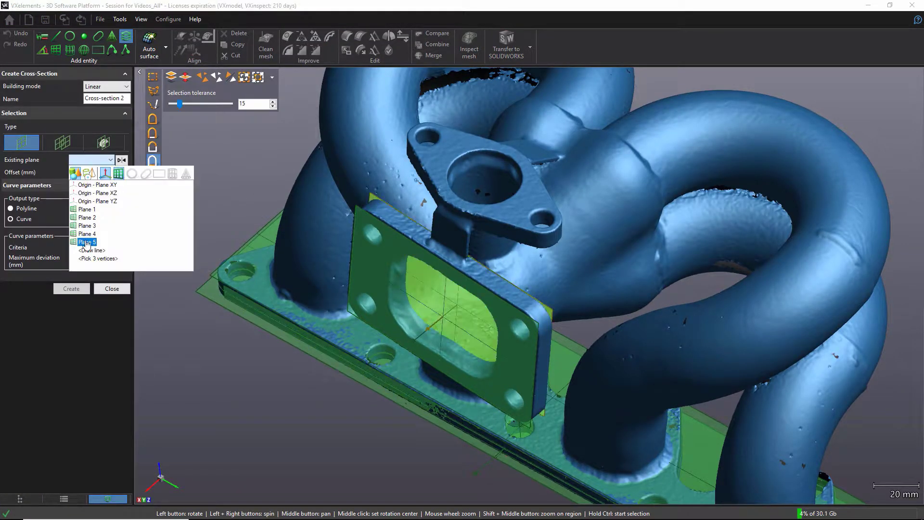
pyautogui.click(94, 151)
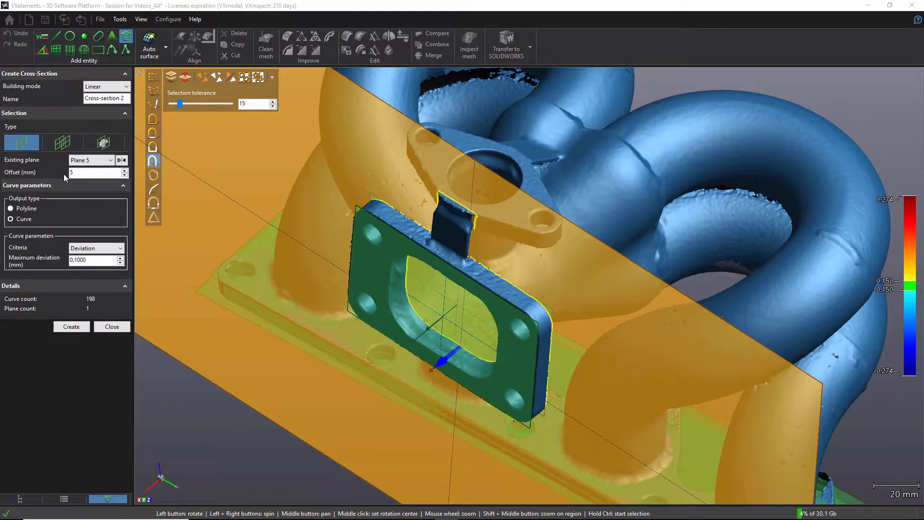
pyautogui.click(71, 327)
pyautogui.click(123, 290)
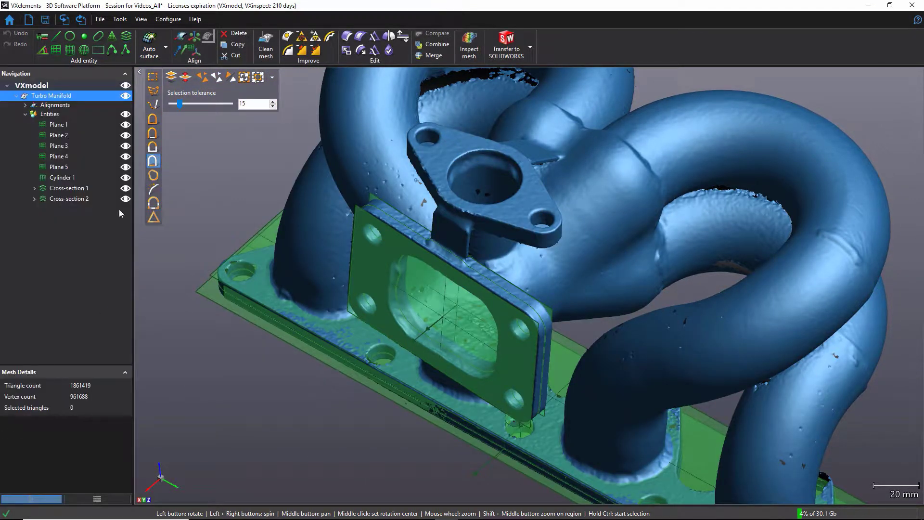
# Set up circle creation with Plane 4 as constraining plane, settings kept between circles and a selection tolerance of 35
pyautogui.click(73, 36)
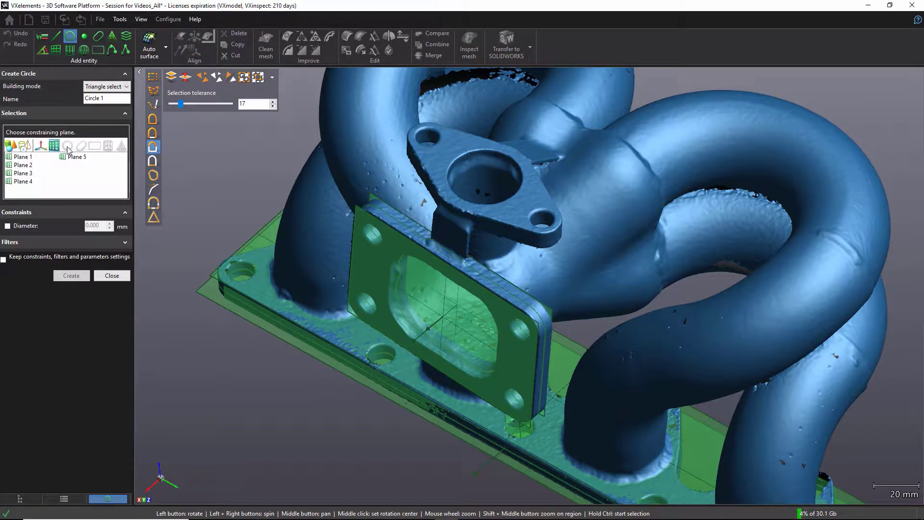
pyautogui.click(27, 182)
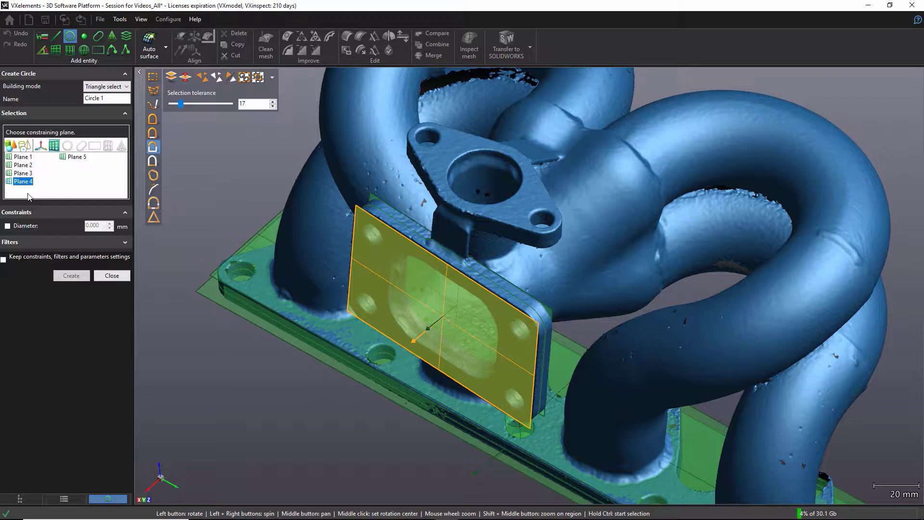
pyautogui.click(4, 260)
pyautogui.moveTo(180, 102); pyautogui.dragTo(189, 100)
# Create a circle on each of the rectangular flange's four bolt holes and finish circle creation
pyautogui.scroll(3, 388, 249)
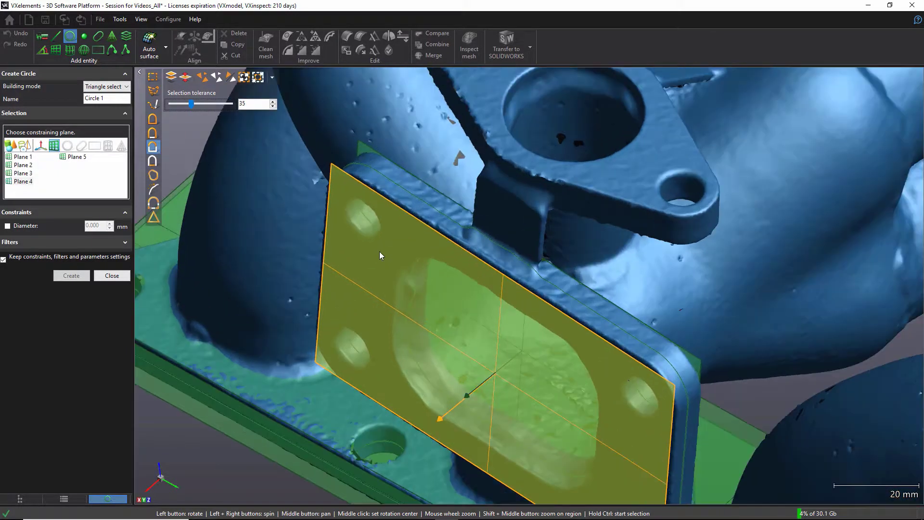
pyautogui.click(366, 220)
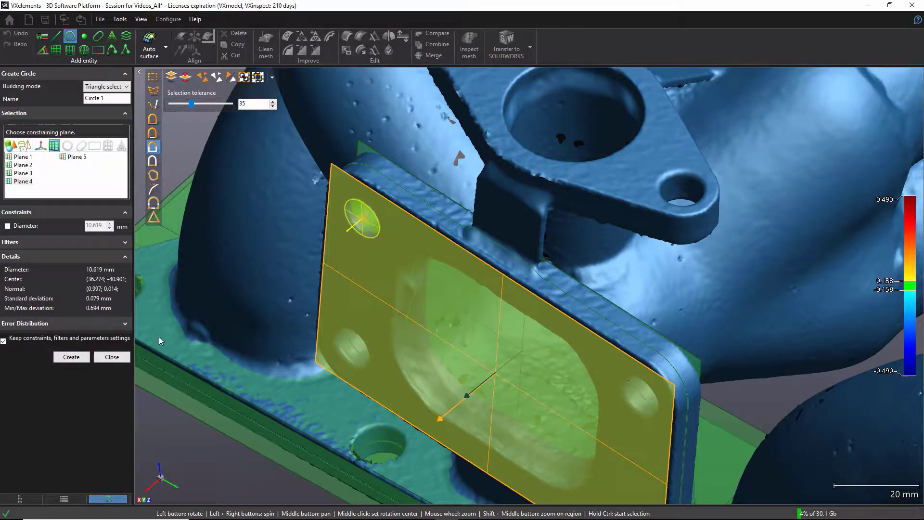
pyautogui.click(73, 357)
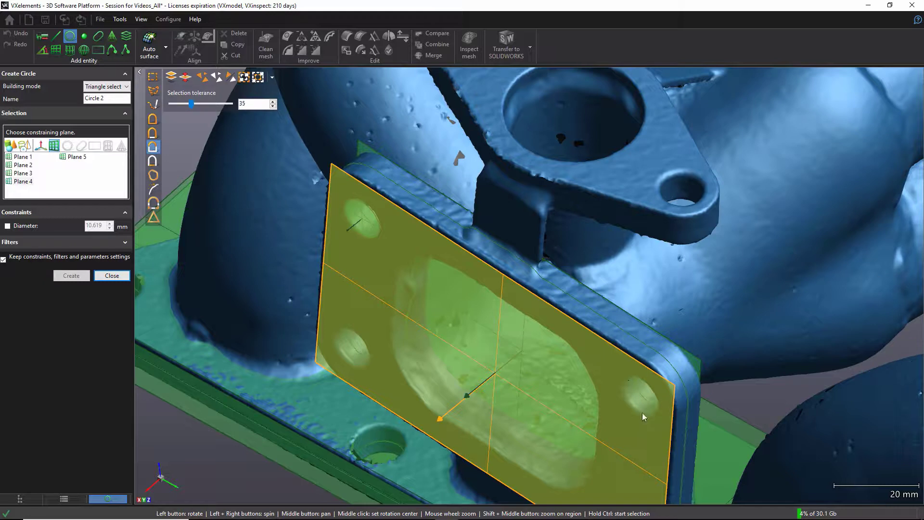
pyautogui.click(642, 412)
pyautogui.click(81, 358)
pyautogui.click(351, 347)
pyautogui.click(72, 357)
pyautogui.moveTo(478, 415); pyautogui.dragTo(445, 268, button='middle')
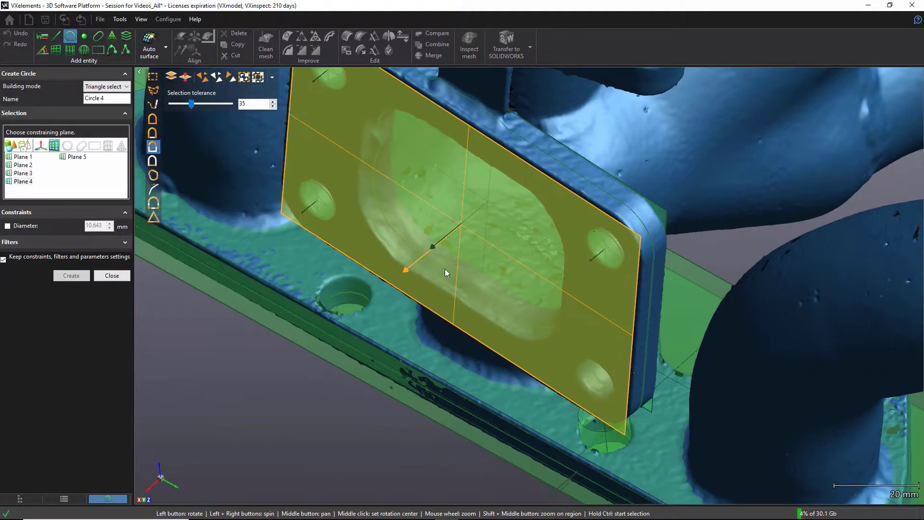
pyautogui.click(594, 380)
pyautogui.click(81, 361)
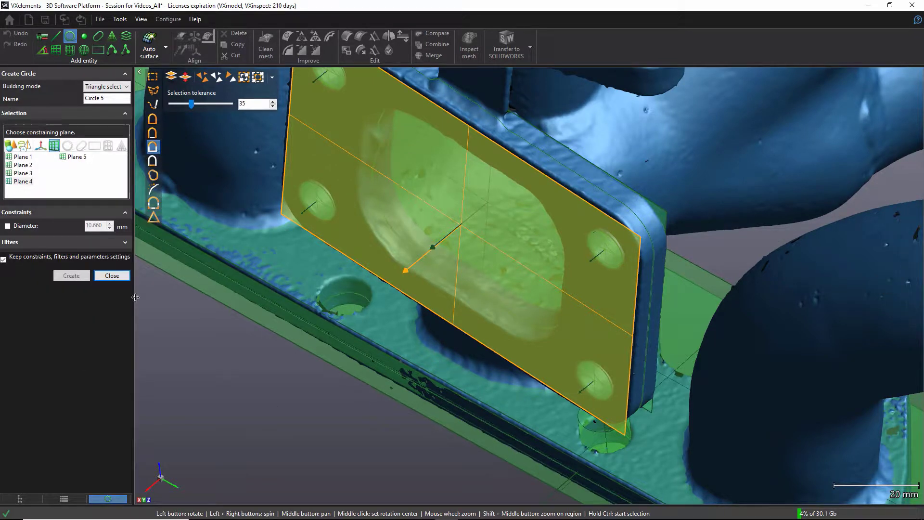
pyautogui.click(112, 275)
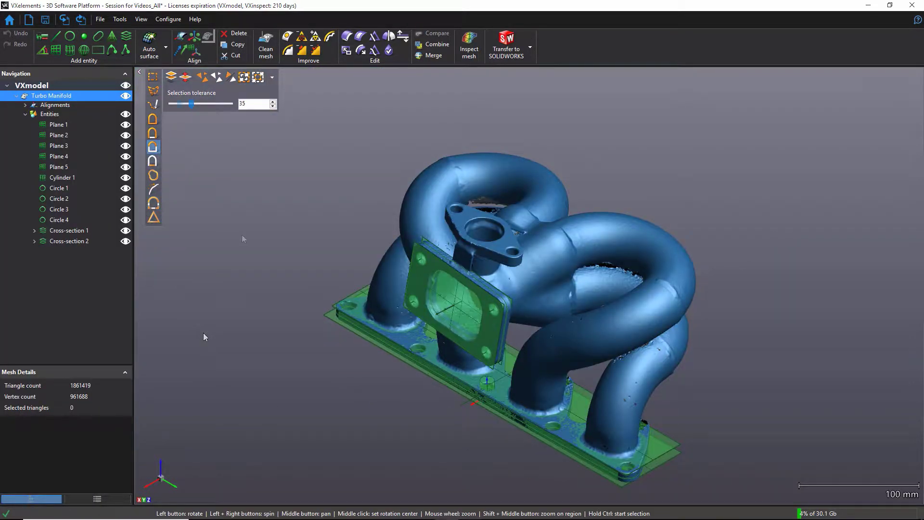
# Create a plane from the upper face of the small two-bolt flange with a selection tolerance of 53
pyautogui.click(55, 50)
pyautogui.moveTo(191, 104)
pyautogui.mouseDown()
pyautogui.moveTo(179, 104)
pyautogui.moveTo(202, 104)
pyautogui.mouseUp()
pyautogui.click(470, 209)
pyautogui.click(71, 263)
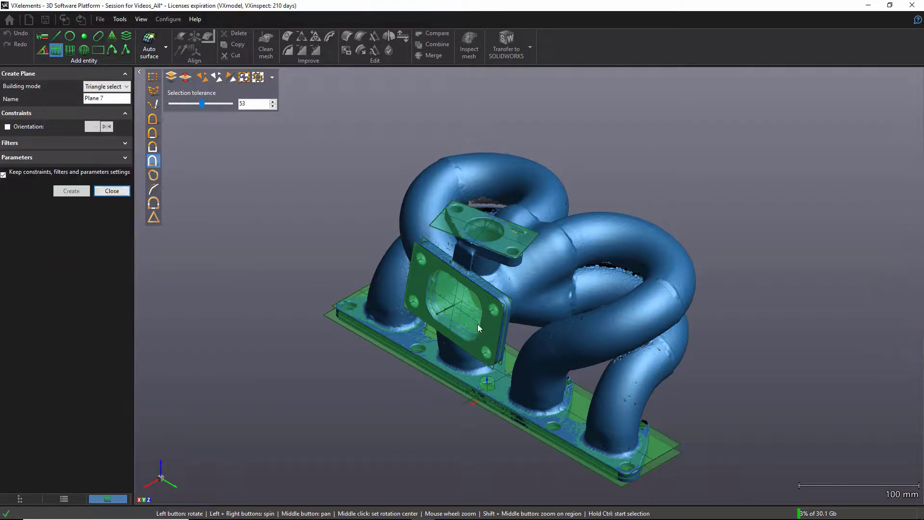
# Select both exposed areas of the two-bolt flange's underside for another plane
pyautogui.moveTo(481, 289); pyautogui.dragTo(464, 330)
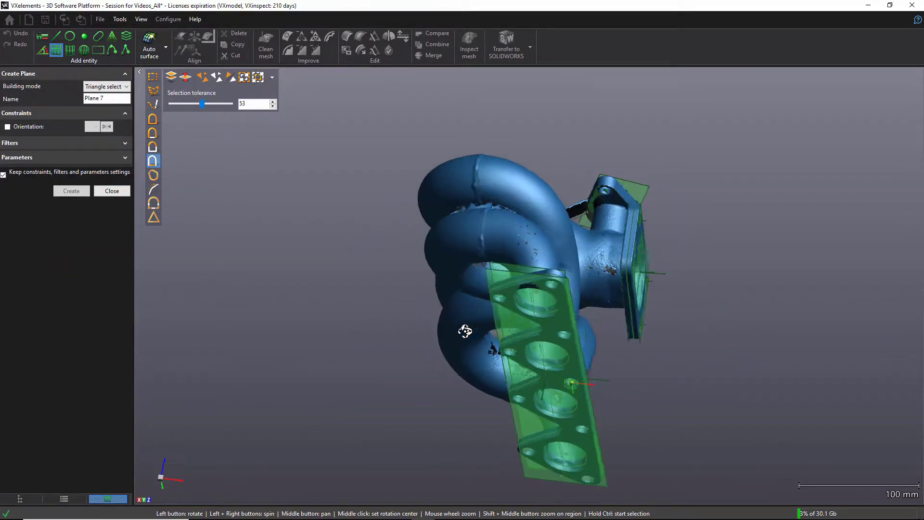
pyautogui.scroll(4, 608, 201)
pyautogui.keyDown('ctrl'); pyautogui.click(613, 203); pyautogui.keyUp('ctrl')
pyautogui.moveTo(627, 254); pyautogui.dragTo(632, 322)
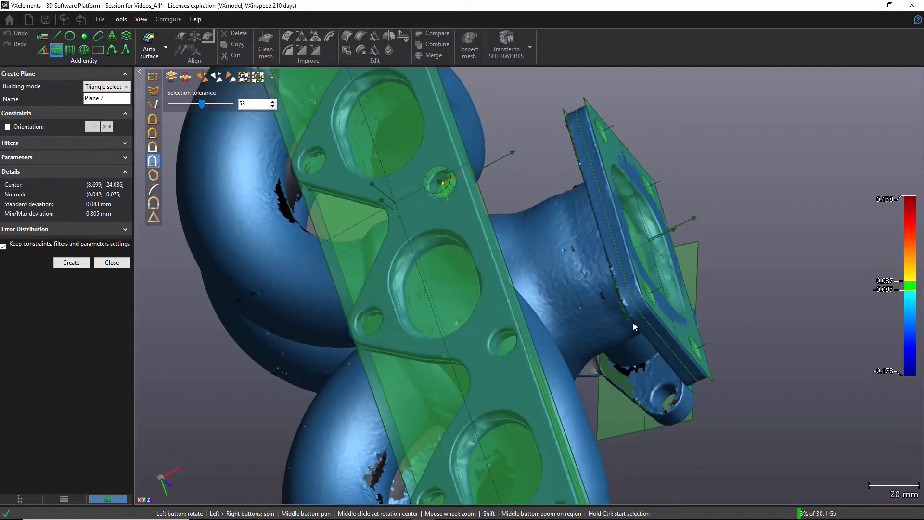
pyautogui.keyDown('ctrl'); pyautogui.click(660, 375); pyautogui.keyUp('ctrl')
pyautogui.moveTo(661, 375); pyautogui.dragTo(635, 420)
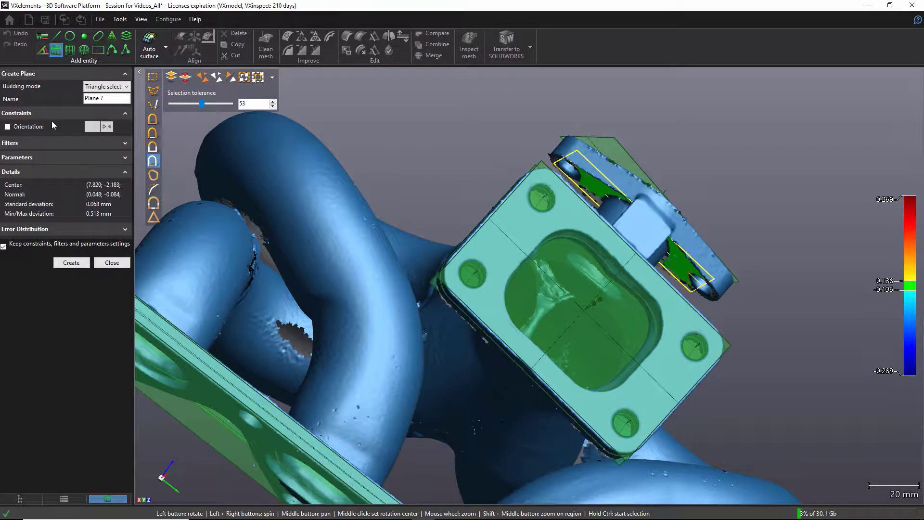
# Constrain the underside plane's orientation to an existing plane, create it and finish plane creation
pyautogui.click(7, 126)
pyautogui.click(91, 126)
pyautogui.click(129, 225)
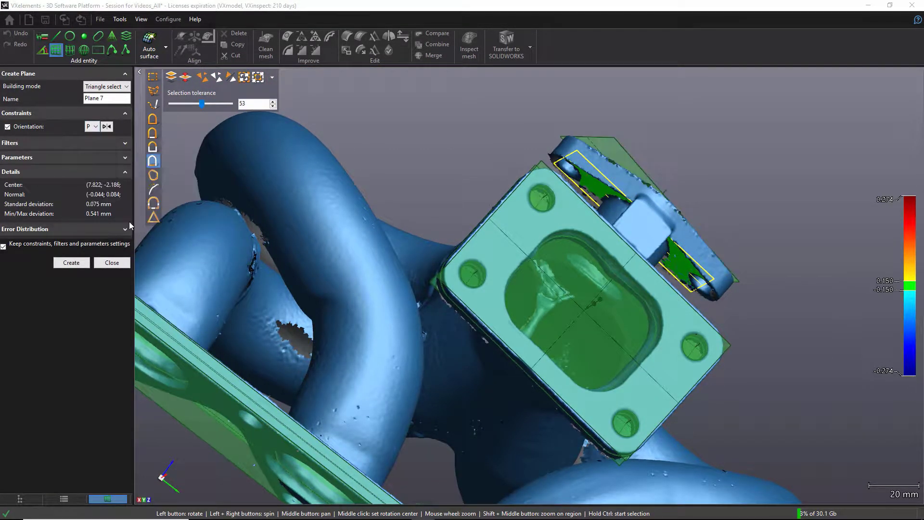
pyautogui.click(72, 262)
pyautogui.click(112, 190)
# Create a linear cross-section of the two-bolt flange from Plane 7 with a 5 mm offset and finish cross-section creation
pyautogui.moveTo(308, 202); pyautogui.dragTo(401, 200)
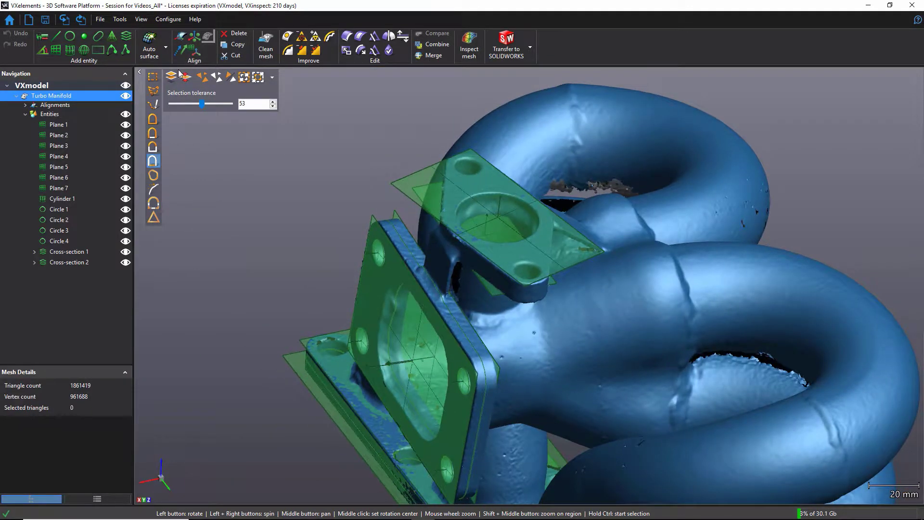
pyautogui.click(125, 36)
pyautogui.click(91, 159)
pyautogui.click(87, 258)
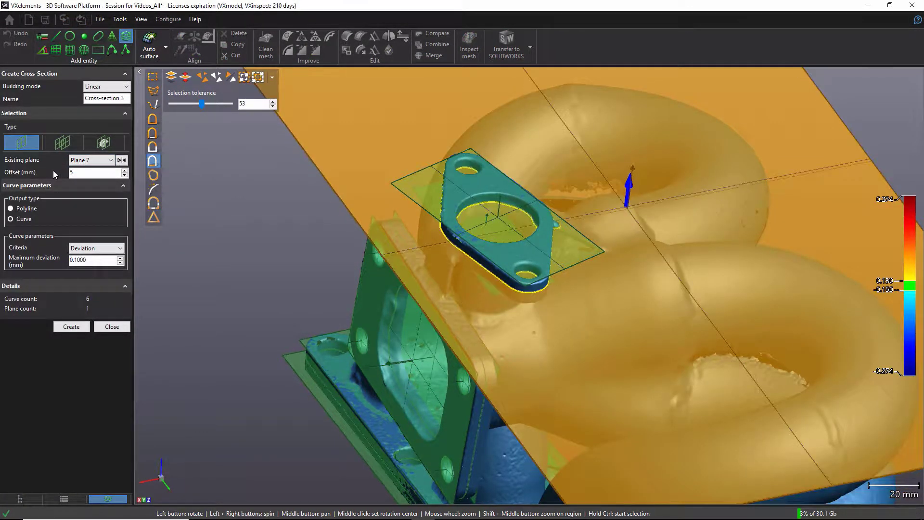
pyautogui.click(71, 327)
pyautogui.click(110, 290)
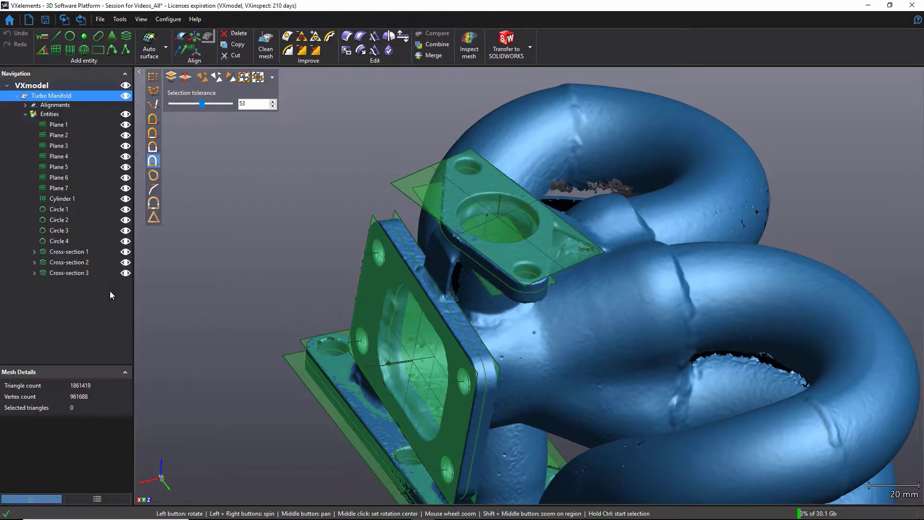
# Create a 20 mm long cylinder from the inner wall of the two-bolt flange's far bolt hole
pyautogui.click(69, 50)
pyautogui.scroll(3, 469, 188)
pyautogui.click(472, 144)
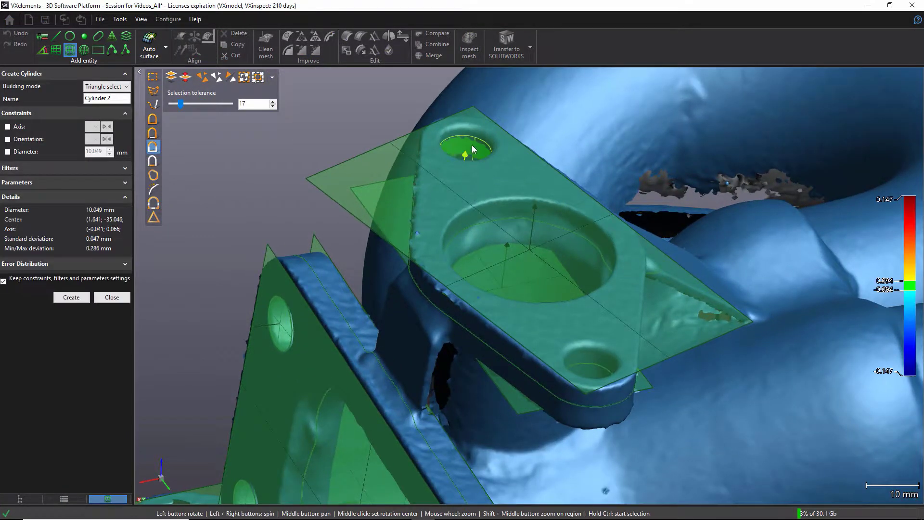
pyautogui.click(16, 182)
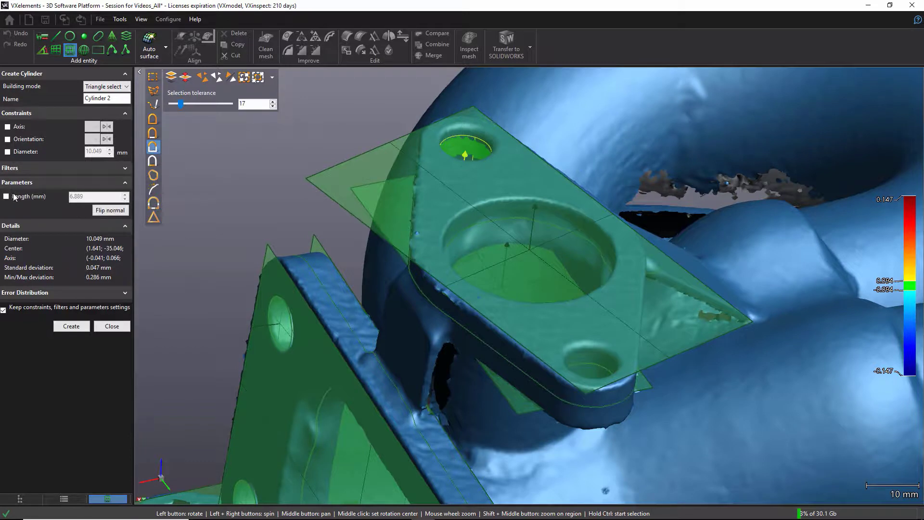
pyautogui.click(7, 196)
pyautogui.write('20')
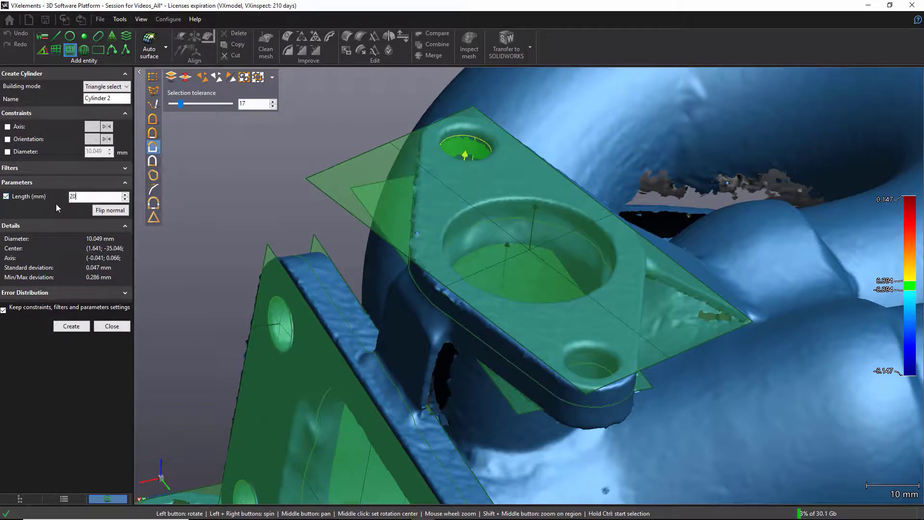
pyautogui.click(70, 326)
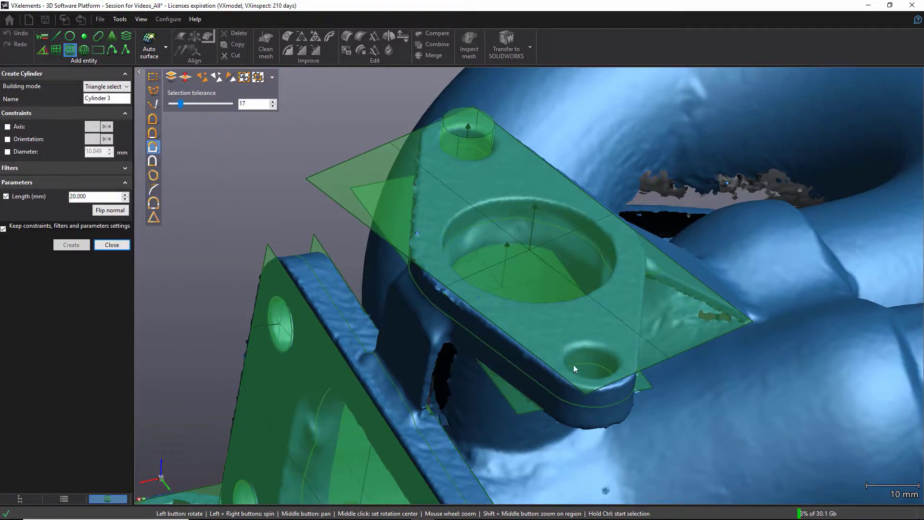
# Create another 20 mm long cylinder from the flange's second bolt hole with selection tolerance 32, and finish cylinder creation
pyautogui.click(594, 357)
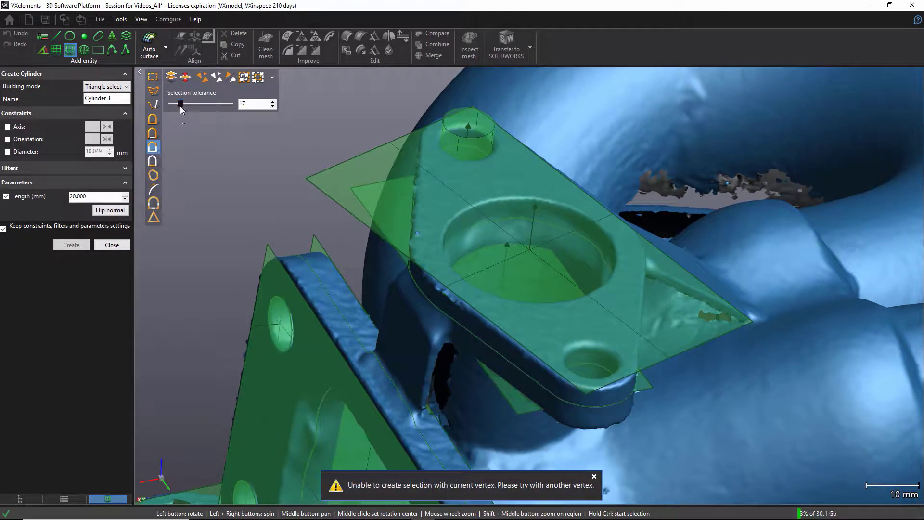
pyautogui.moveTo(181, 104); pyautogui.dragTo(190, 104)
pyautogui.click(592, 362)
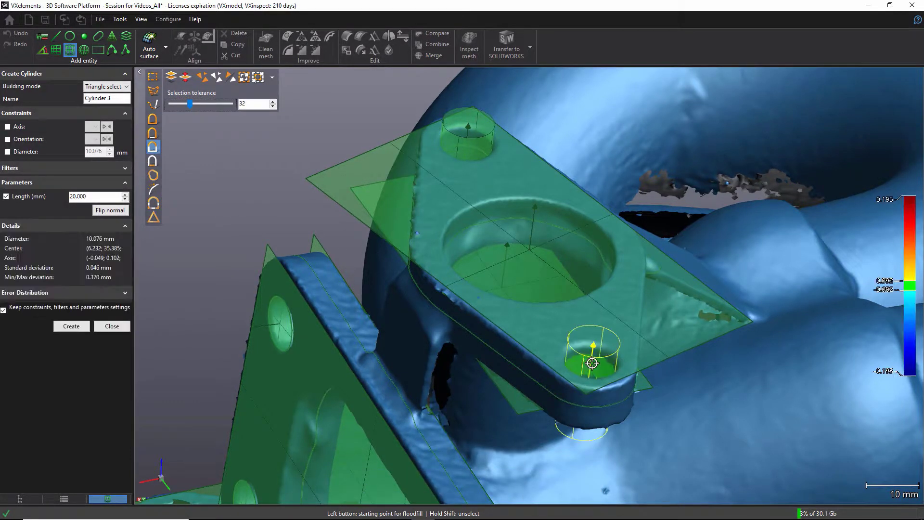
pyautogui.click(72, 326)
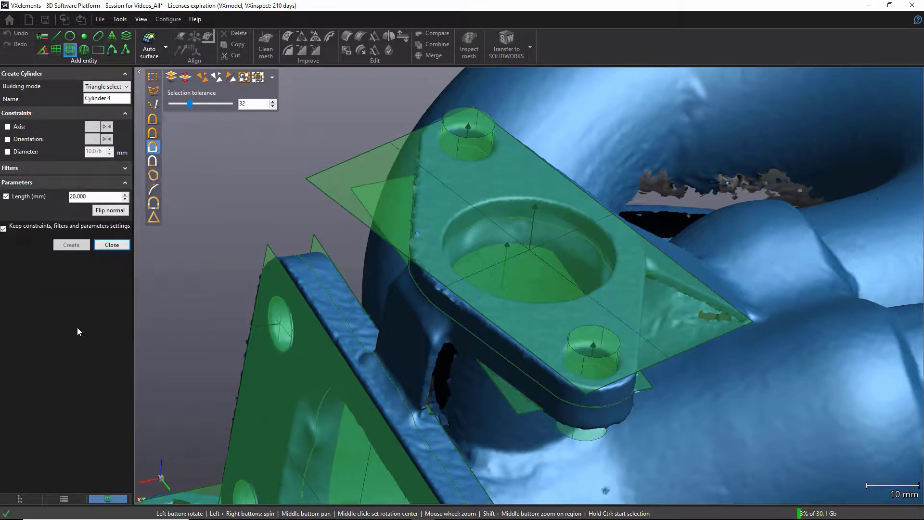
pyautogui.click(112, 245)
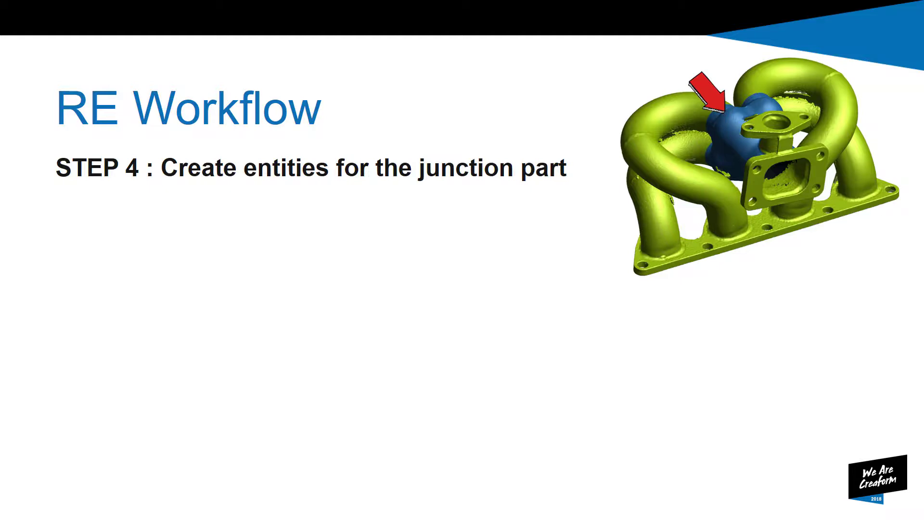
pyautogui.press('Right')
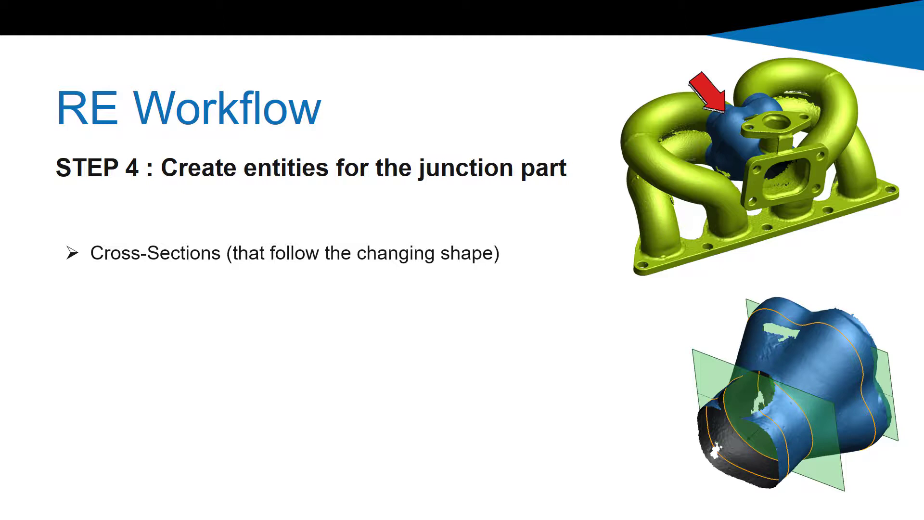
pyautogui.press('Right')
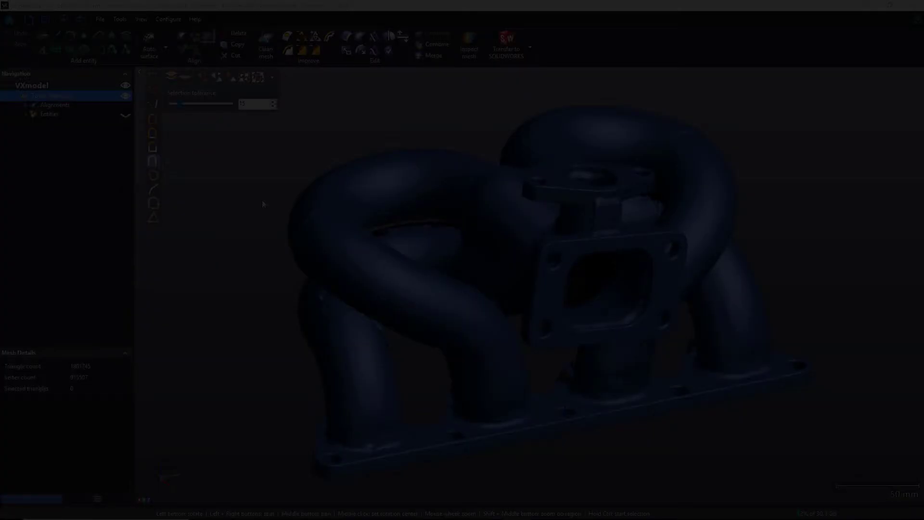
# Create a plane offset -97.5 mm from Plane 3, placed at the rear of the junction part
pyautogui.click(78, 118)
pyautogui.click(65, 97)
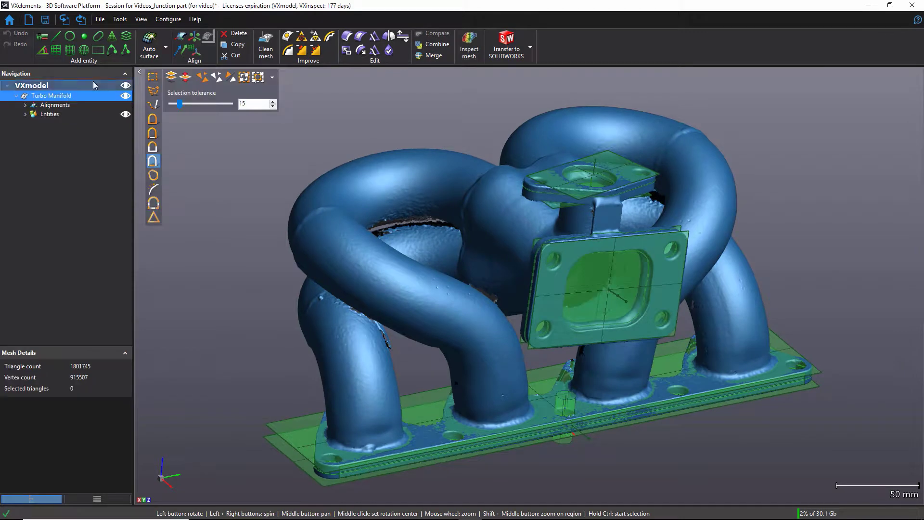
pyautogui.click(56, 50)
pyautogui.click(107, 86)
pyautogui.click(103, 112)
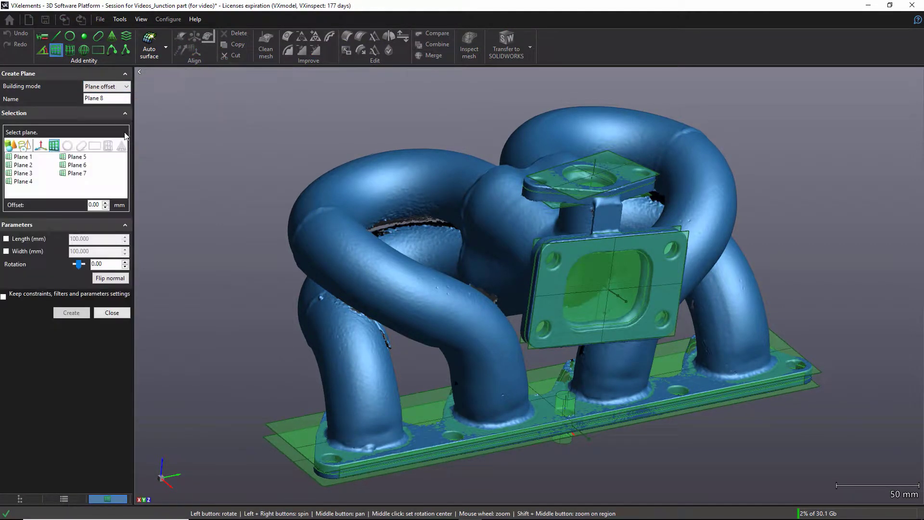
pyautogui.click(30, 171)
pyautogui.moveTo(101, 205); pyautogui.dragTo(76, 206)
pyautogui.write('-97.5')
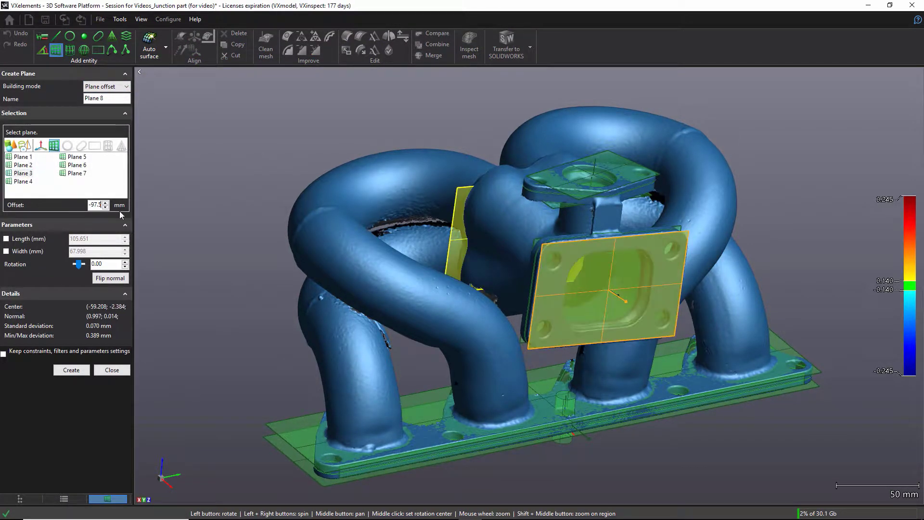
pyautogui.moveTo(443, 309); pyautogui.dragTo(482, 314)
pyautogui.scroll(5, 547, 221)
pyautogui.moveTo(548, 221); pyautogui.dragTo(291, 296)
pyautogui.scroll(-5, 537, 213)
pyautogui.click(81, 369)
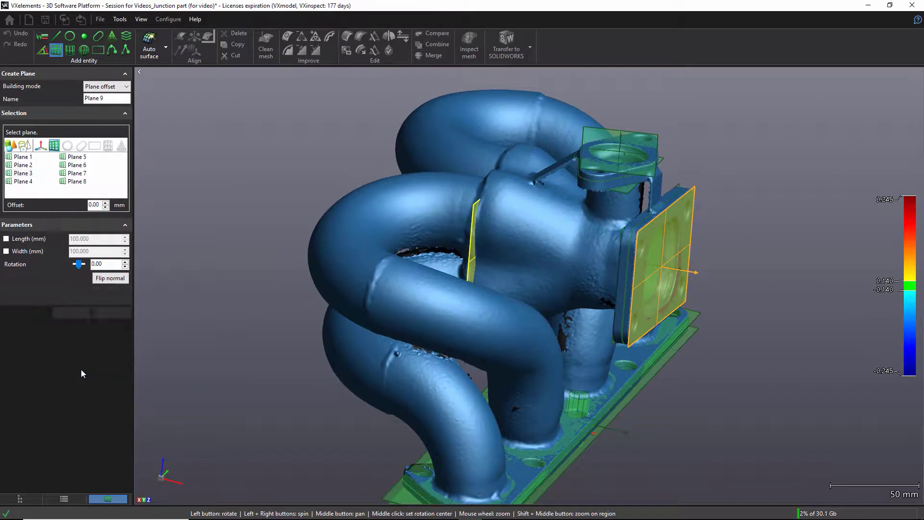
# Create a second plane offset -42.5 mm from Plane 3 and finish plane creation
pyautogui.click(23, 181)
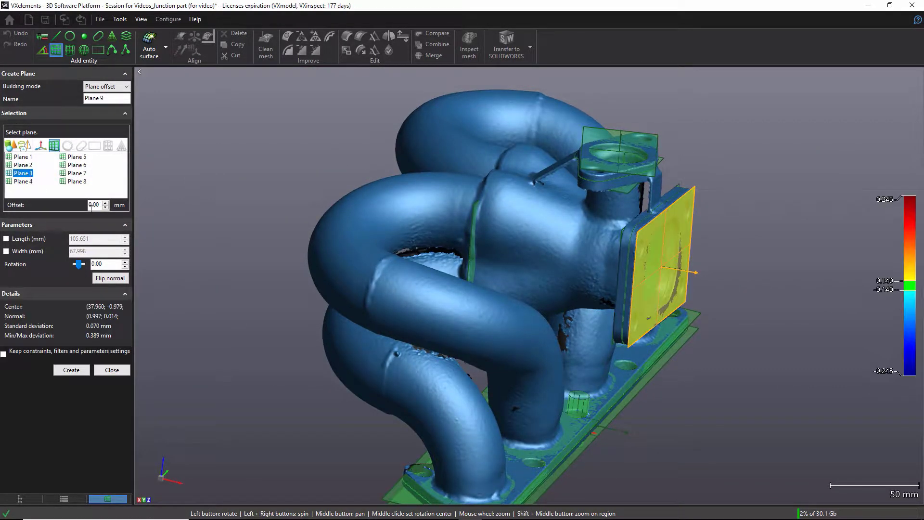
pyautogui.moveTo(102, 205); pyautogui.dragTo(87, 205)
pyautogui.write('-42.5')
pyautogui.scroll(3, 486, 227)
pyautogui.moveTo(486, 228); pyautogui.dragTo(453, 249)
pyautogui.click(80, 368)
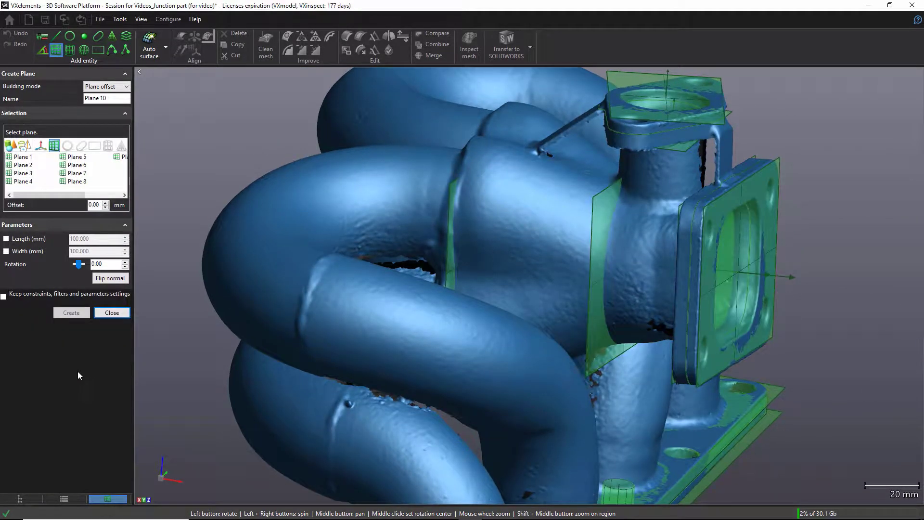
pyautogui.click(112, 313)
# Create a linear curve cross-section from Plane 8 with a 12 mm offset through the junction part
pyautogui.click(126, 36)
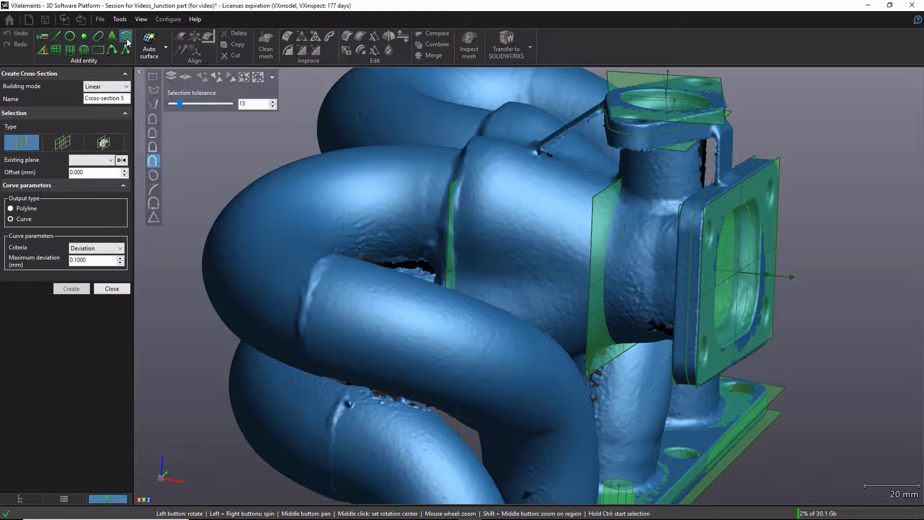
pyautogui.click(96, 160)
pyautogui.click(137, 184)
pyautogui.doubleClick(96, 172)
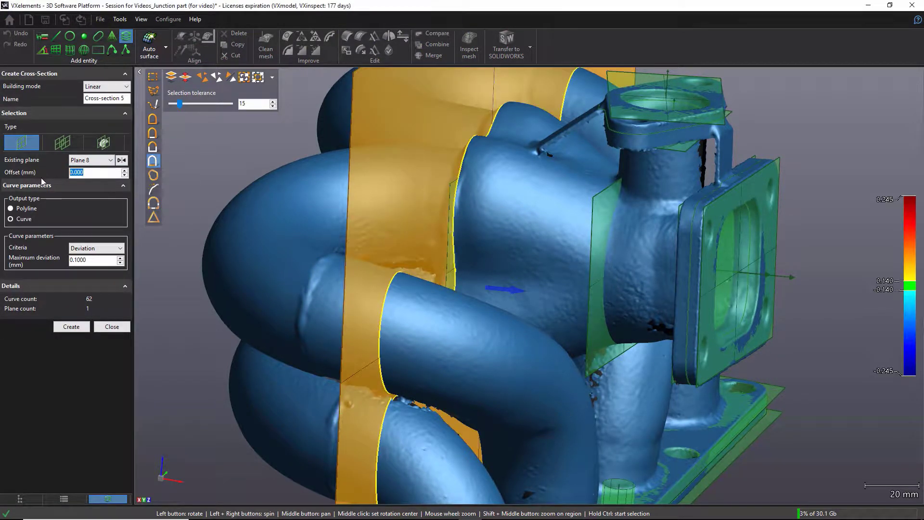
pyautogui.write('12.')
pyautogui.moveTo(253, 196)
pyautogui.mouseDown()
pyautogui.moveTo(255, 204)
pyautogui.moveTo(254, 197)
pyautogui.mouseUp()
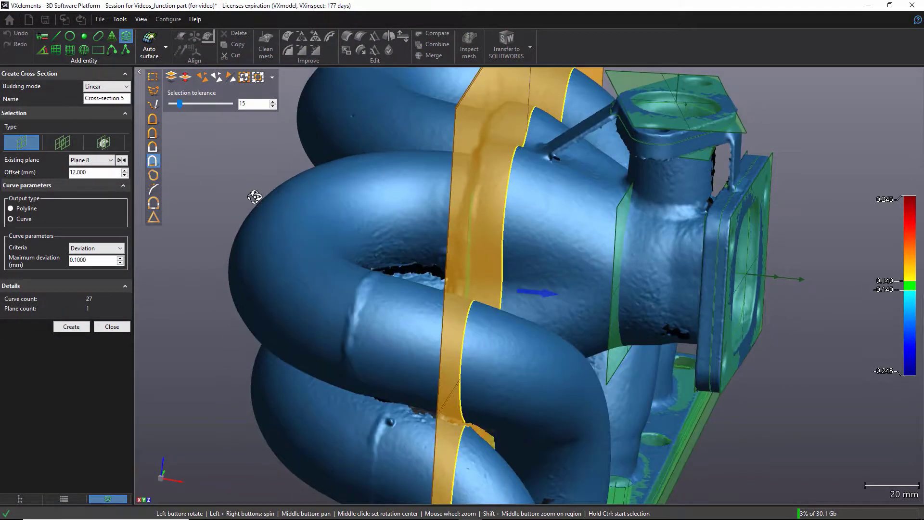
pyautogui.click(71, 327)
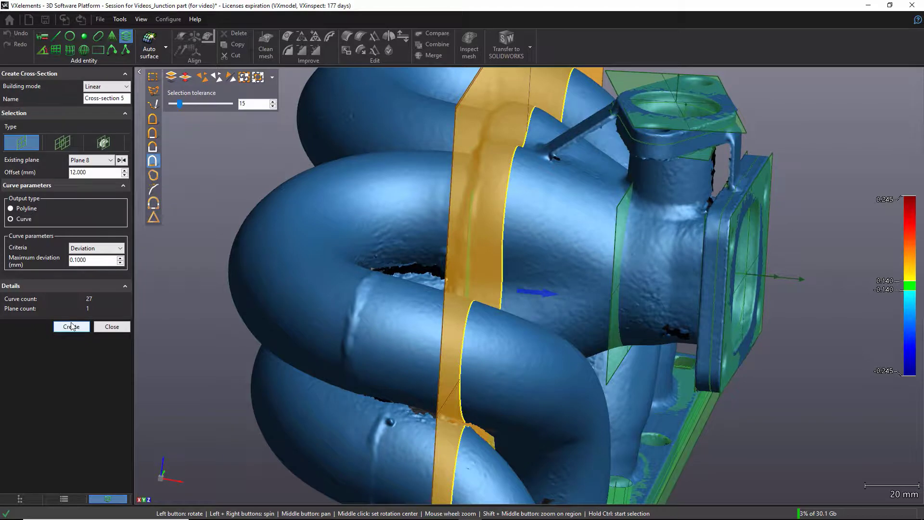
# Create a linear cross-section directly on Plane 9 with zero offset
pyautogui.click(110, 160)
pyautogui.click(137, 192)
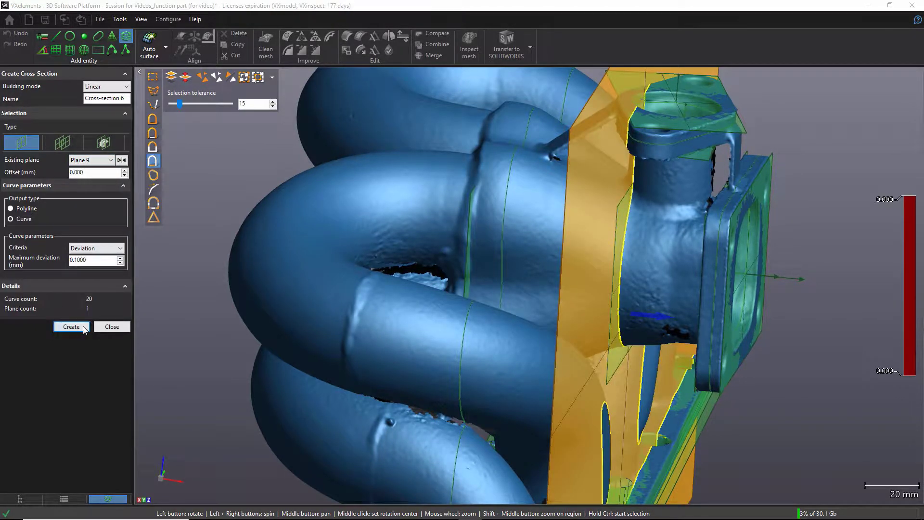
pyautogui.click(82, 325)
# Create a linear cross-section from Plane 3 with a -21.5 mm offset and finish cross-section creation
pyautogui.click(110, 160)
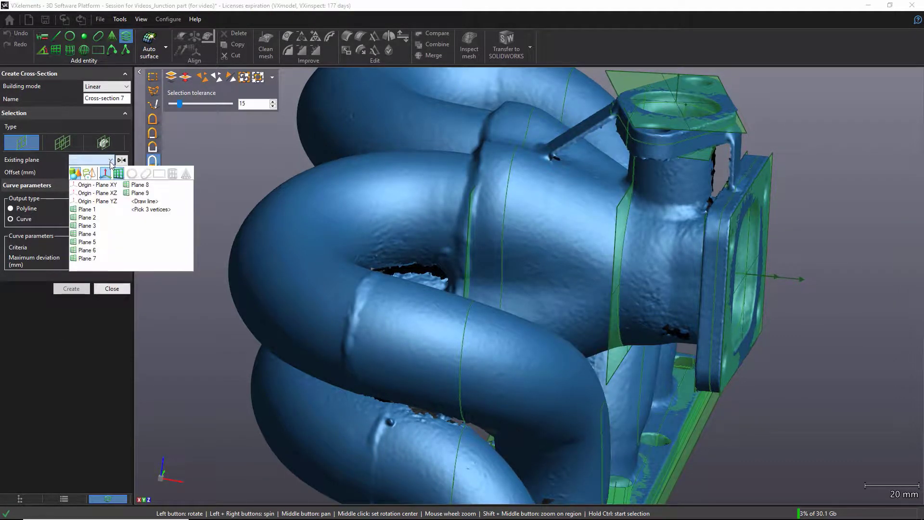
pyautogui.click(88, 225)
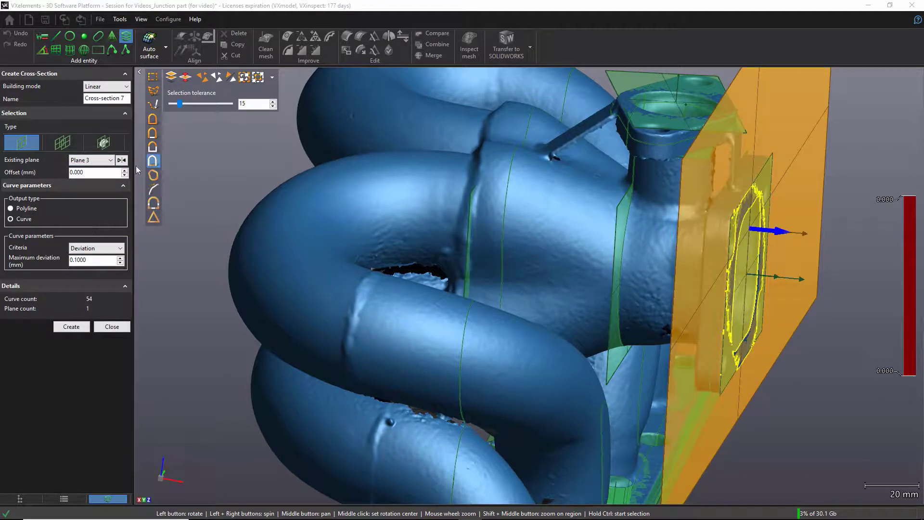
pyautogui.doubleClick(76, 173)
pyautogui.write('-21.5')
pyautogui.press('Return')
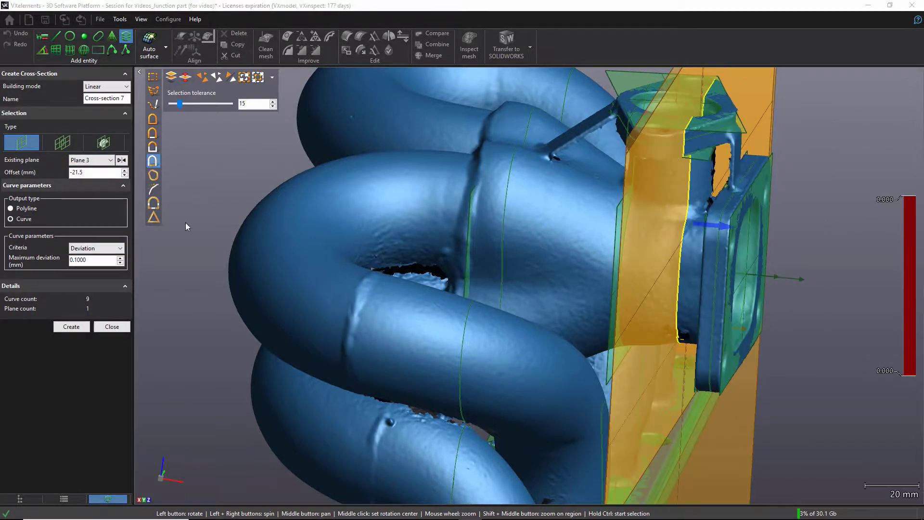
pyautogui.moveTo(186, 222); pyautogui.dragTo(324, 225)
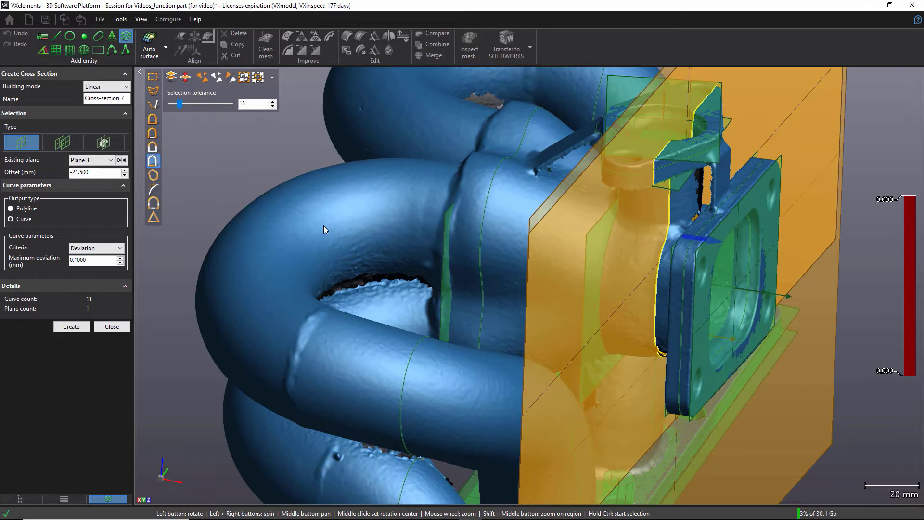
pyautogui.click(71, 326)
pyautogui.click(113, 291)
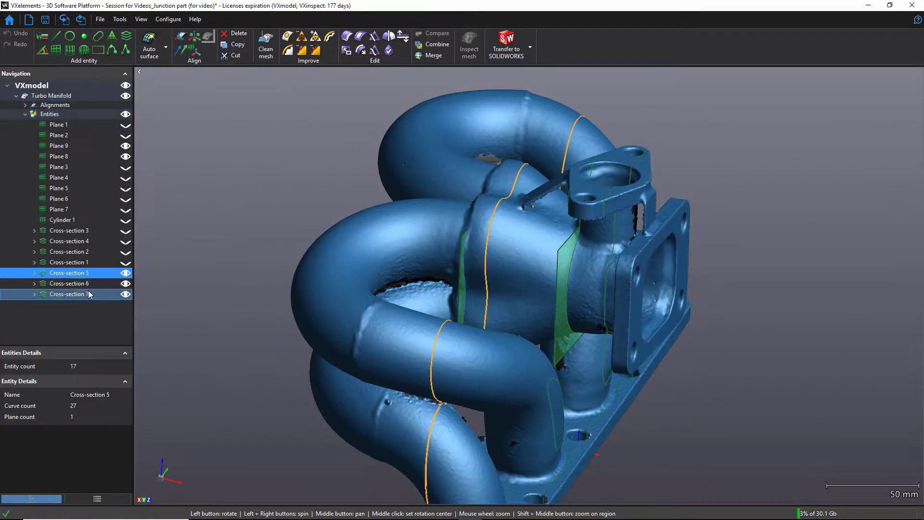
# Select Cross-sections 5 to 7 together with Planes 8 and 9 to review the junction entities on the mesh
pyautogui.keyDown('shift'); pyautogui.click(91, 294); pyautogui.keyUp('shift')
pyautogui.moveTo(334, 282); pyautogui.dragTo(260, 247)
pyautogui.keyDown('ctrl'); pyautogui.click(82, 155); pyautogui.keyUp('ctrl')
pyautogui.keyDown('ctrl'); pyautogui.click(89, 146); pyautogui.keyUp('ctrl')
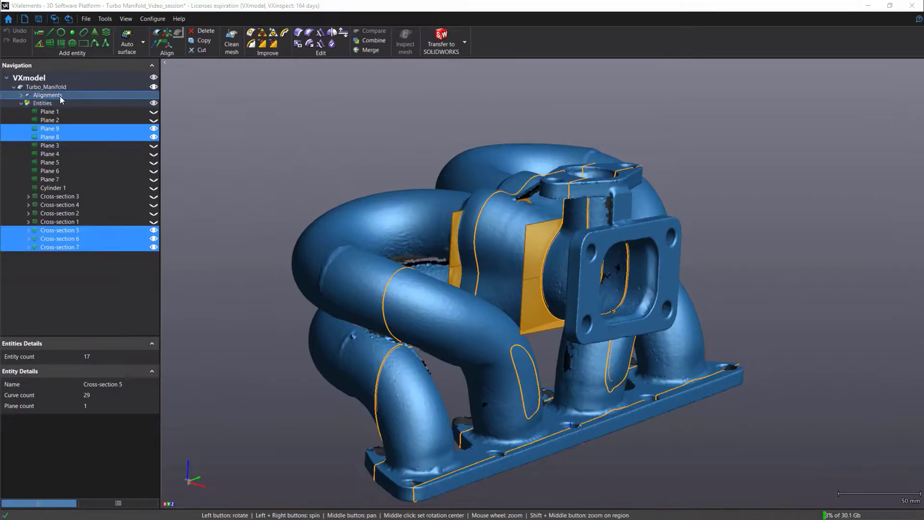
# Show only the Turbo_Manifold mesh and create a 50 mm long cylinder from the outer wall of the neck below the two-bolt flange
pyautogui.rightClick(73, 87)
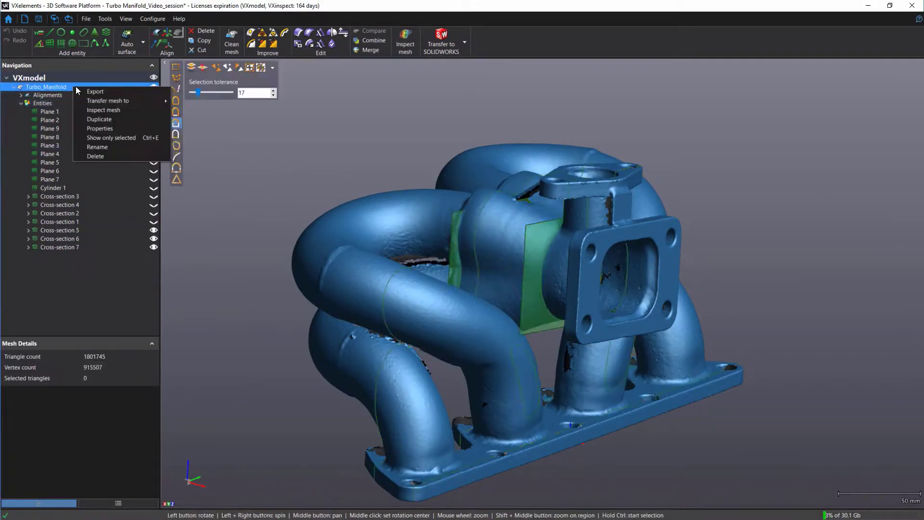
pyautogui.click(106, 138)
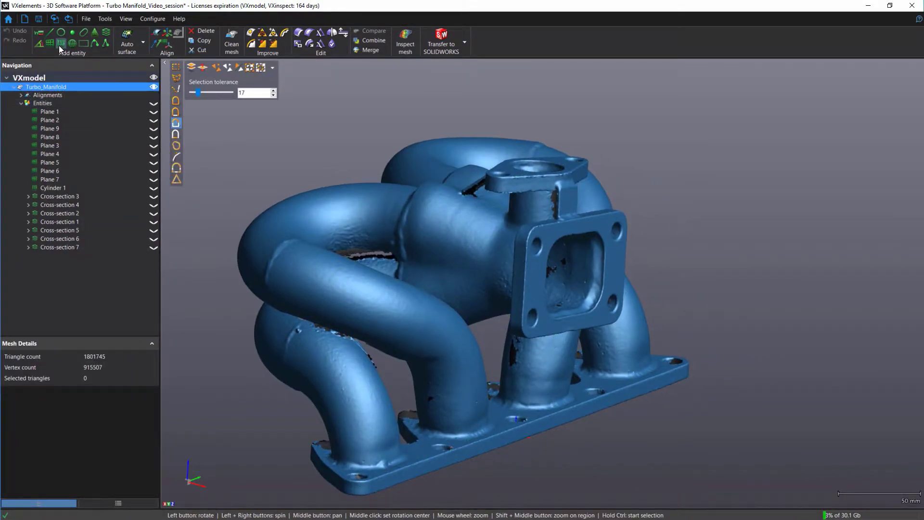
pyautogui.click(61, 43)
pyautogui.scroll(3, 531, 199)
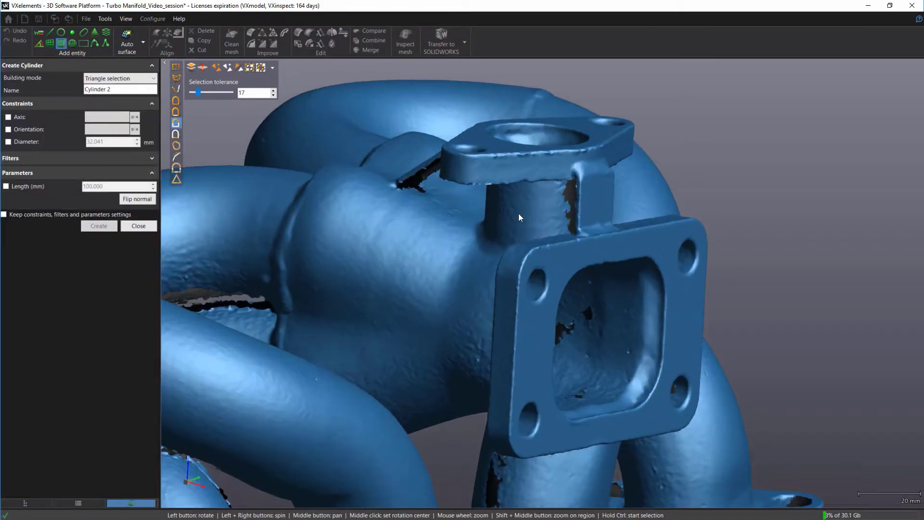
pyautogui.keyDown('ctrl'); pyautogui.click(519, 213); pyautogui.keyUp('ctrl')
pyautogui.scroll(-3, 487, 259)
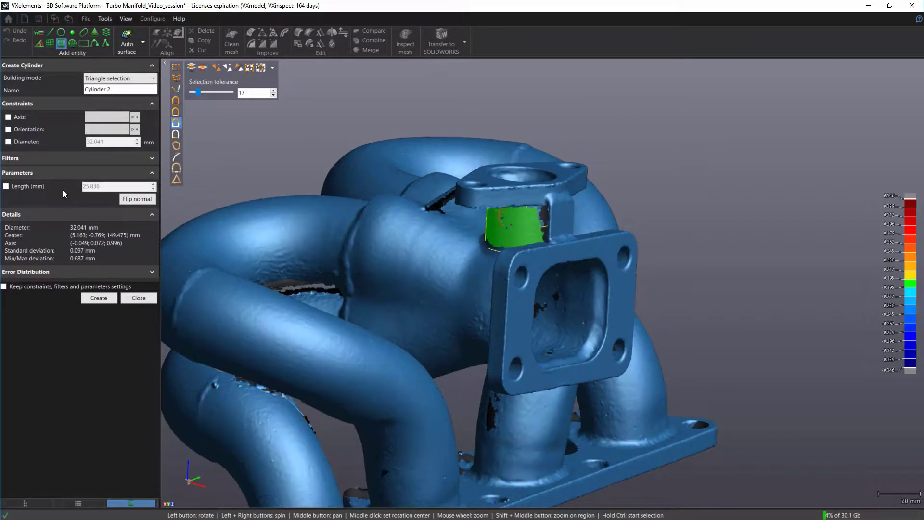
pyautogui.click(7, 186)
pyautogui.write('50')
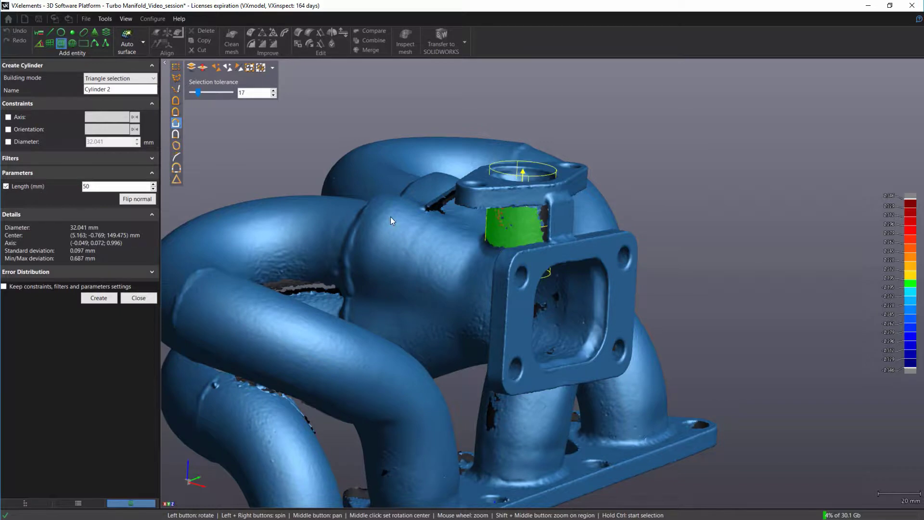
pyautogui.moveTo(392, 221); pyautogui.dragTo(444, 182)
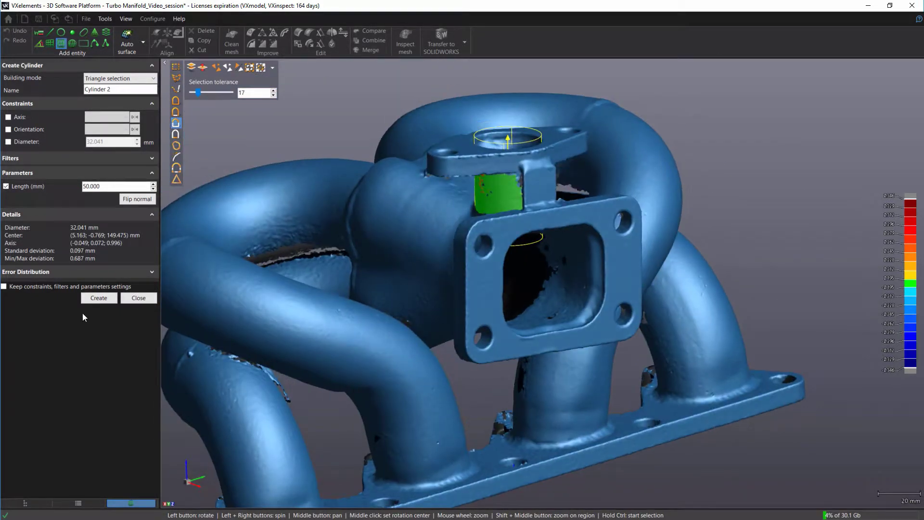
pyautogui.click(99, 297)
# Fit a cylinder to the inner bore of the two-bolt flange and set its length to 50 mm
pyautogui.moveTo(417, 235); pyautogui.dragTo(402, 239)
pyautogui.scroll(3, 528, 158)
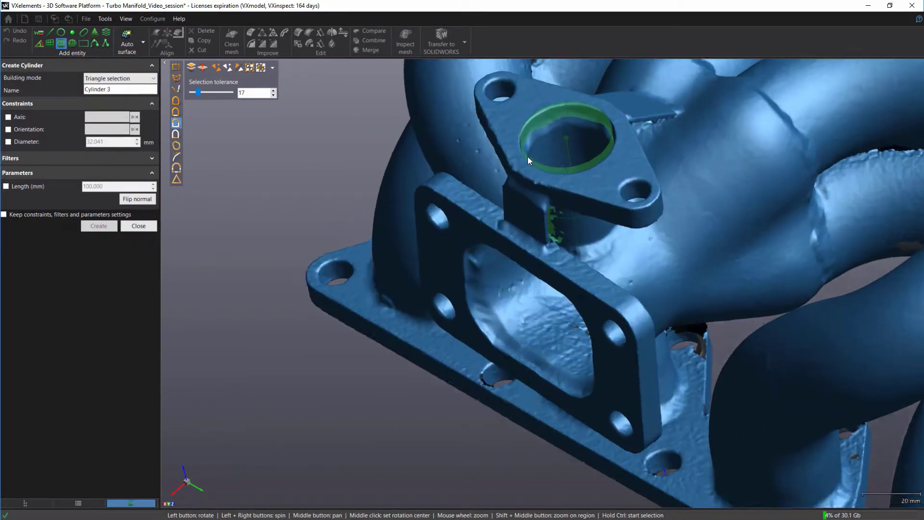
pyautogui.moveTo(528, 158); pyautogui.dragTo(483, 225)
pyautogui.keyDown('ctrl'); pyautogui.click(533, 252); pyautogui.keyUp('ctrl')
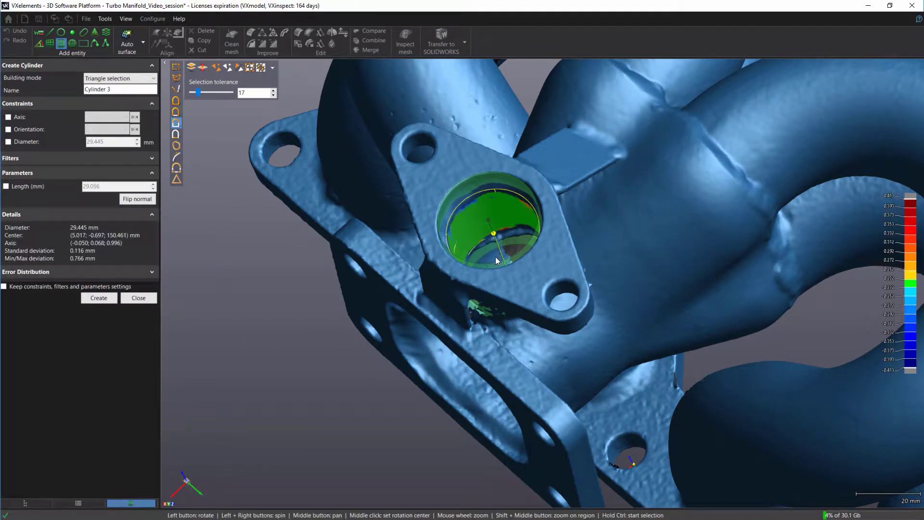
pyautogui.moveTo(495, 256); pyautogui.dragTo(464, 242)
pyautogui.click(6, 186)
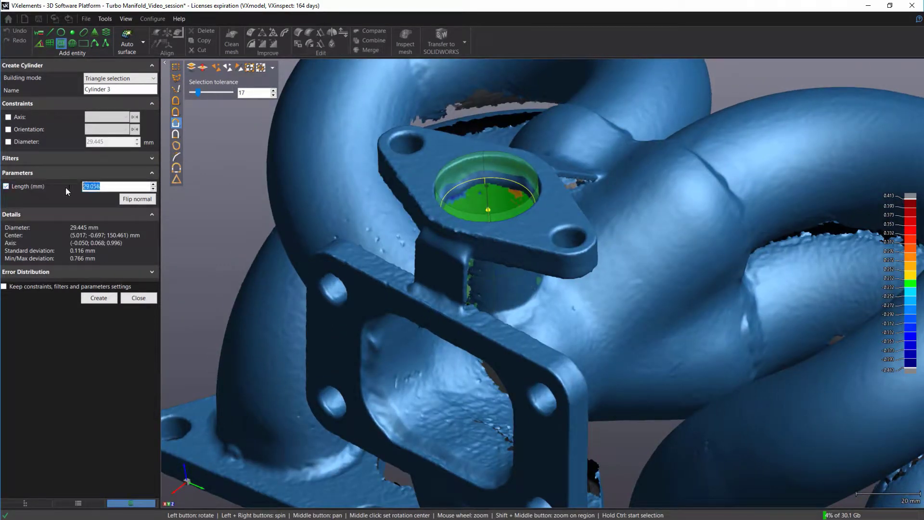
pyautogui.write('50')
pyautogui.press('Return')
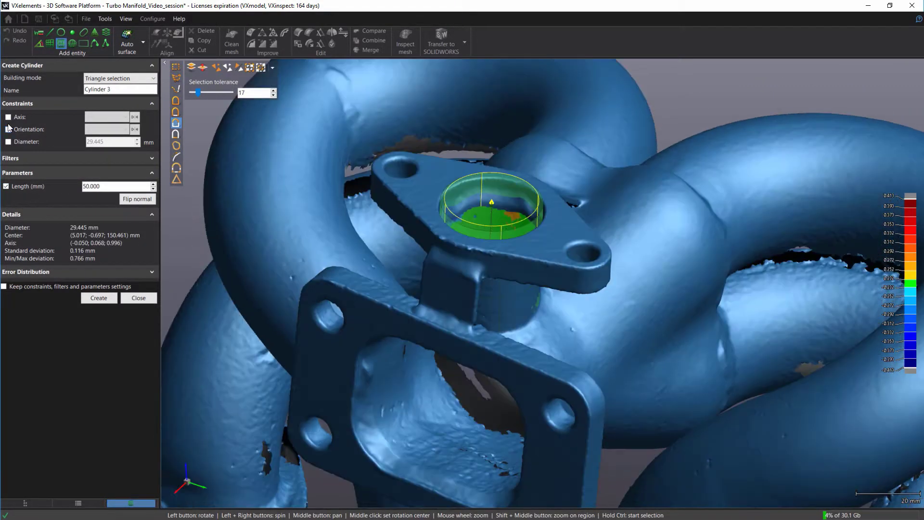
# Constrain the bore cylinder's axis to the Cylinder 2 axis, create it and finish cylinder creation
pyautogui.click(8, 116)
pyautogui.click(126, 116)
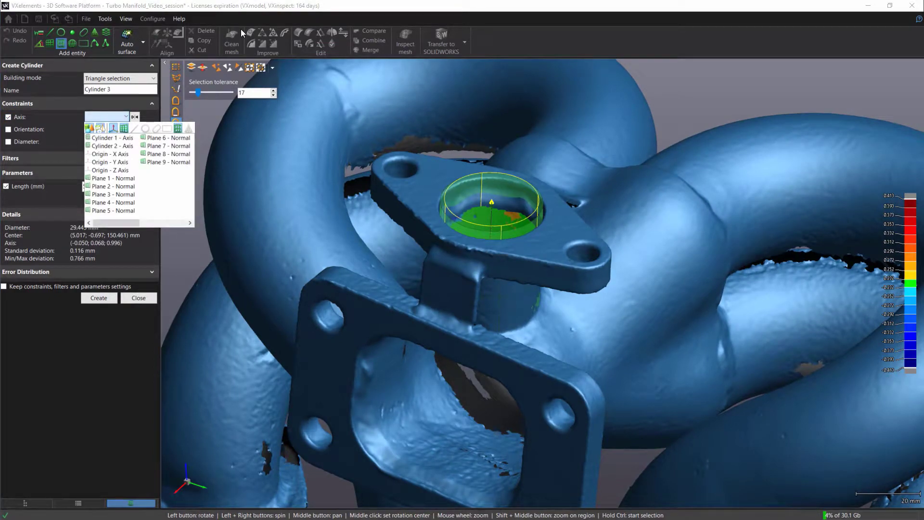
pyautogui.click(112, 146)
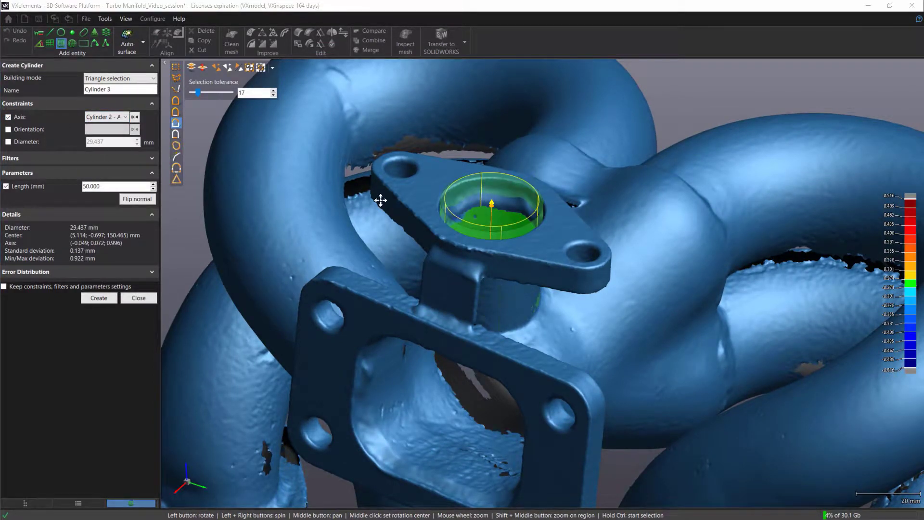
pyautogui.moveTo(380, 199); pyautogui.dragTo(623, 111)
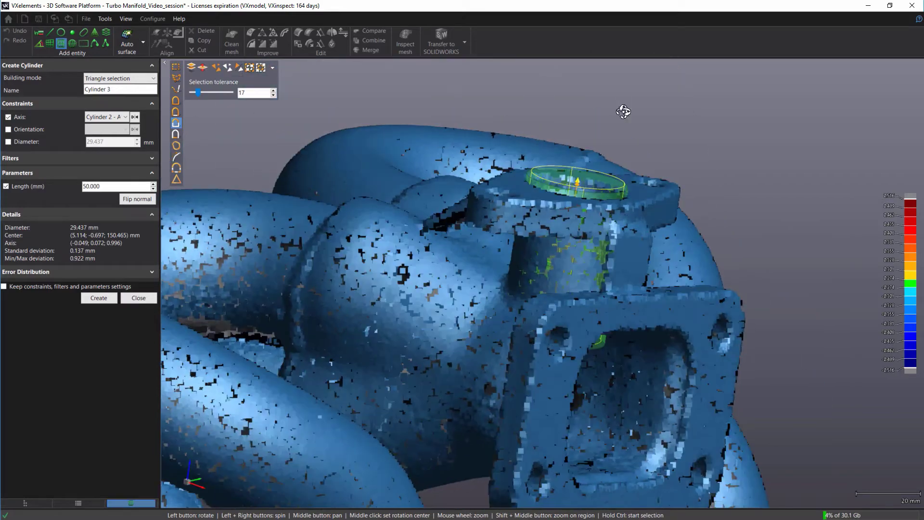
pyautogui.click(99, 298)
pyautogui.click(139, 228)
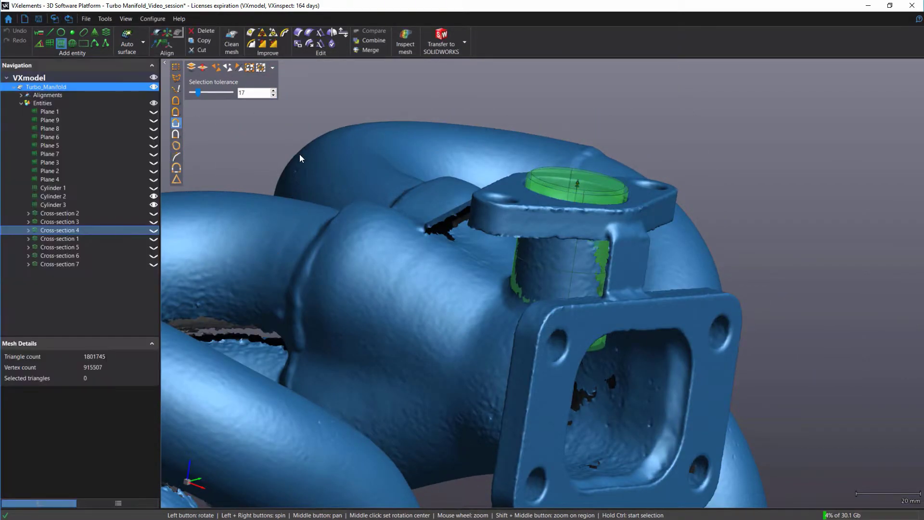
pyautogui.scroll(-5, 392, 224)
pyautogui.moveTo(421, 198); pyautogui.dragTo(643, 121)
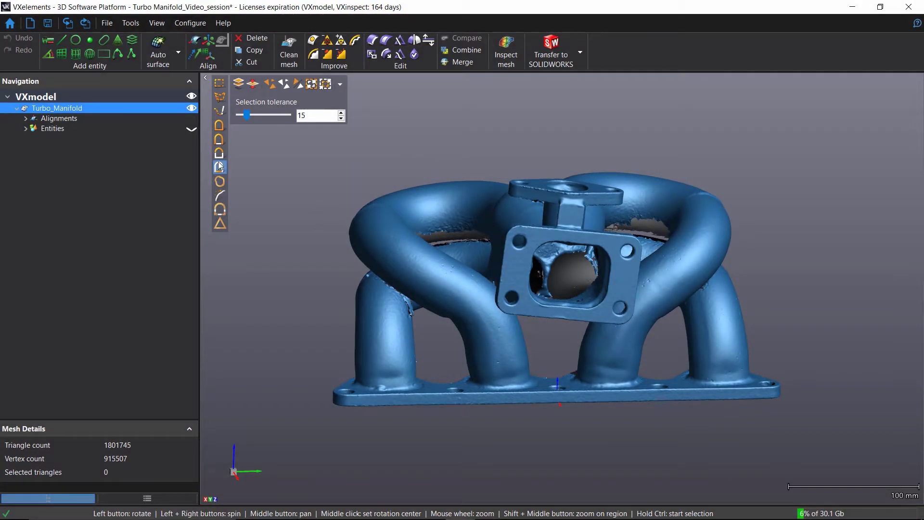
# Select the front runner pipe and its connected upper bend with selection tolerance 21, growing the selection to the pipe's edges
pyautogui.click(219, 139)
pyautogui.click(417, 272)
pyautogui.moveTo(246, 115); pyautogui.dragTo(248, 113)
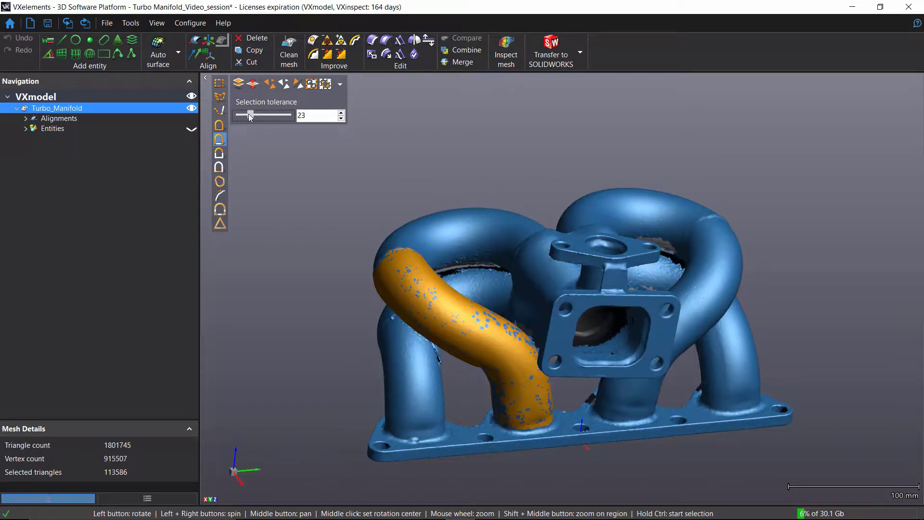
pyautogui.keyDown('ctrl'); pyautogui.click(467, 230); pyautogui.keyUp('ctrl')
pyautogui.click(312, 85)
pyautogui.click(312, 85)
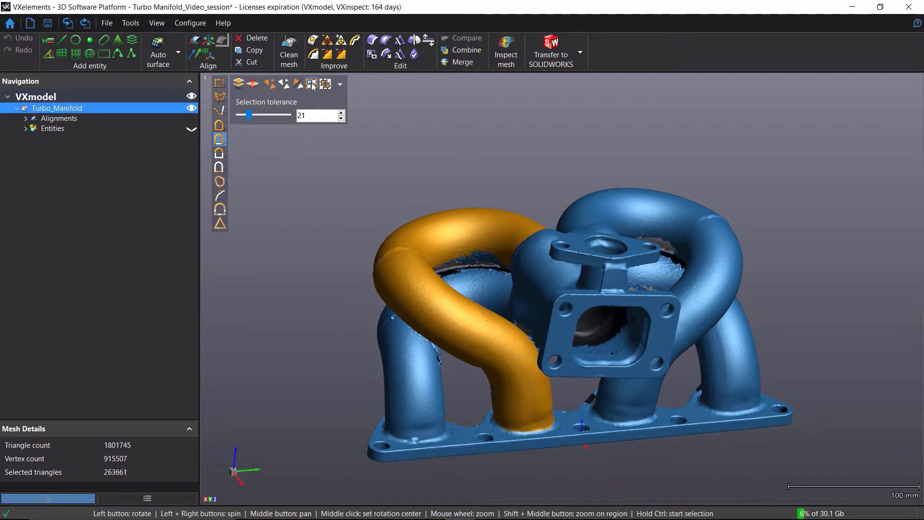
pyautogui.click(312, 85)
pyautogui.click(312, 85)
pyautogui.click(312, 85)
pyautogui.moveTo(471, 216)
pyautogui.mouseDown()
pyautogui.moveTo(499, 268)
pyautogui.moveTo(472, 208)
pyautogui.moveTo(457, 205)
pyautogui.mouseUp()
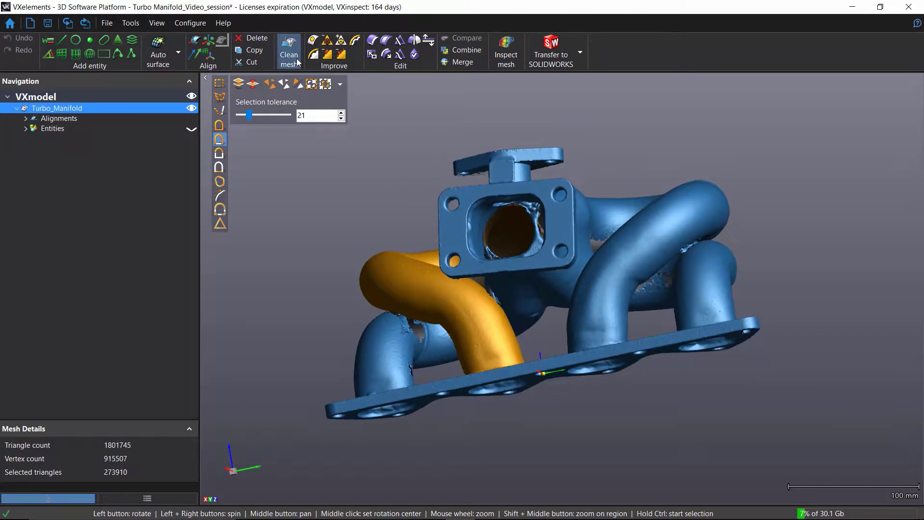
# Copy the selected pipe triangles into a new mesh and rename it Turbo_Manifold - Pipe 1
pyautogui.click(253, 51)
pyautogui.click(115, 139)
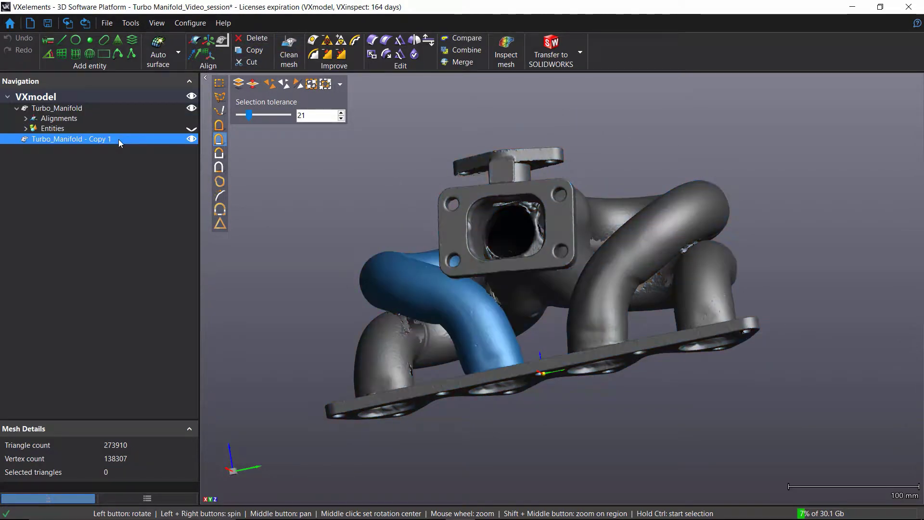
pyautogui.click(118, 139)
pyautogui.click(96, 139)
pyautogui.press('BackSpace')
pyautogui.press('BackSpace')
pyautogui.press('BackSpace')
pyautogui.press('BackSpace')
pyautogui.press('BackSpace')
pyautogui.write('Pi')
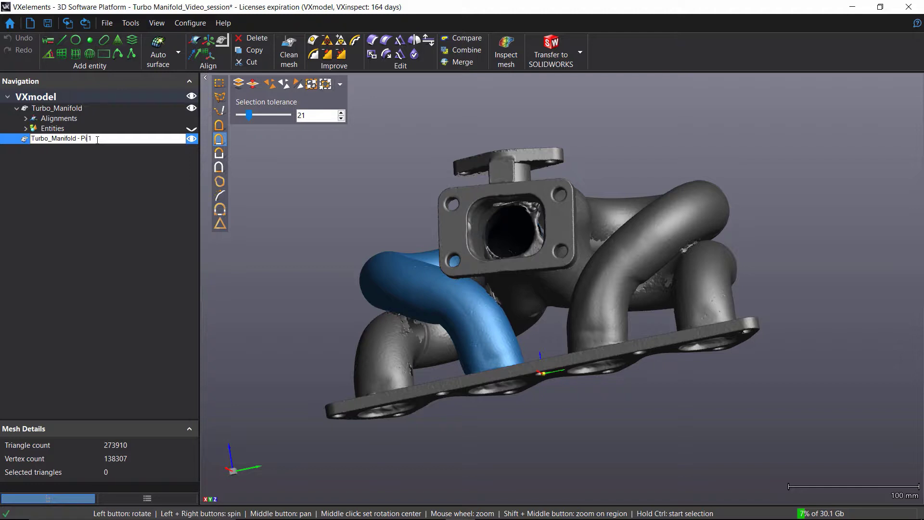
pyautogui.write('pe')
pyautogui.press('Return')
# Show only the Pipe 1 mesh and clean it with the spike level set to 84
pyautogui.rightClick(123, 140)
pyautogui.click(161, 207)
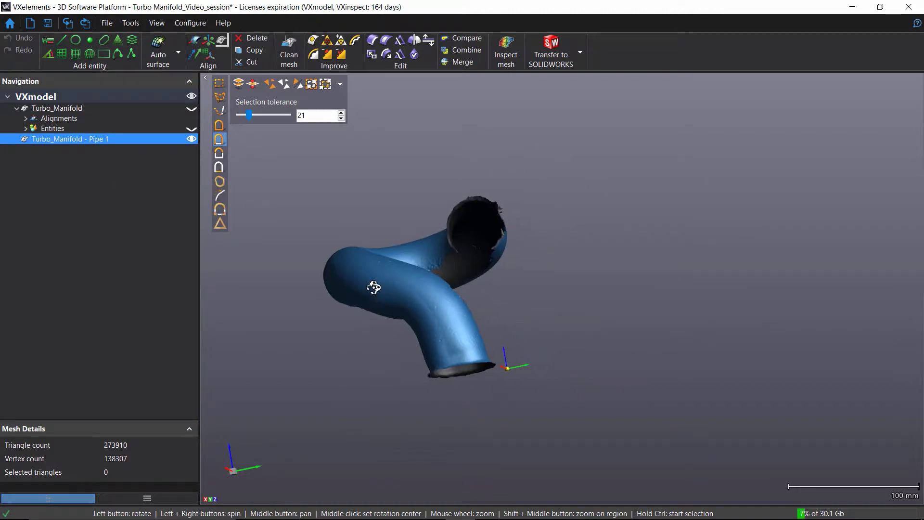
pyautogui.click(289, 50)
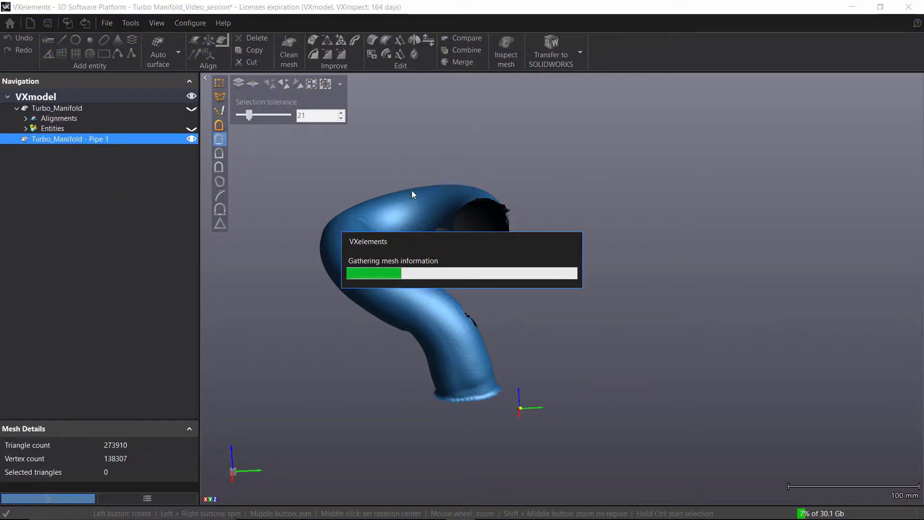
pyautogui.scroll(3, 388, 264)
pyautogui.moveTo(432, 213); pyautogui.dragTo(425, 208)
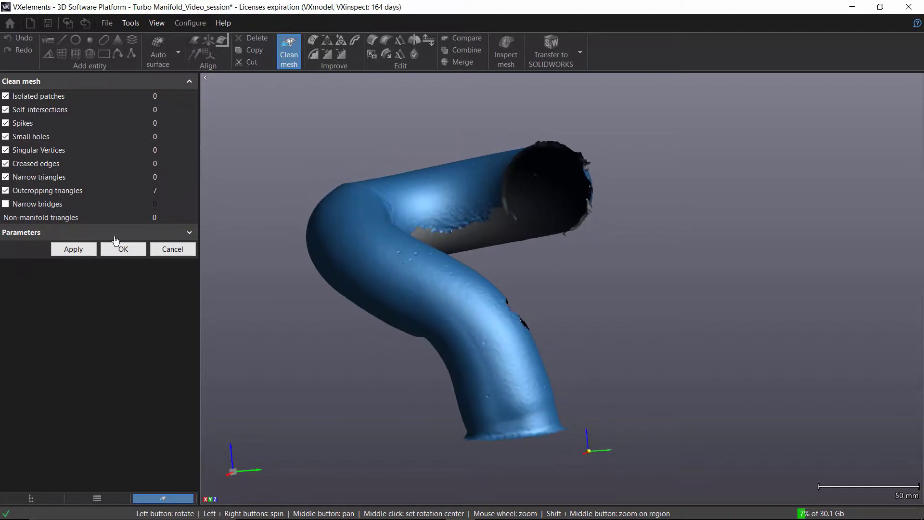
pyautogui.click(115, 232)
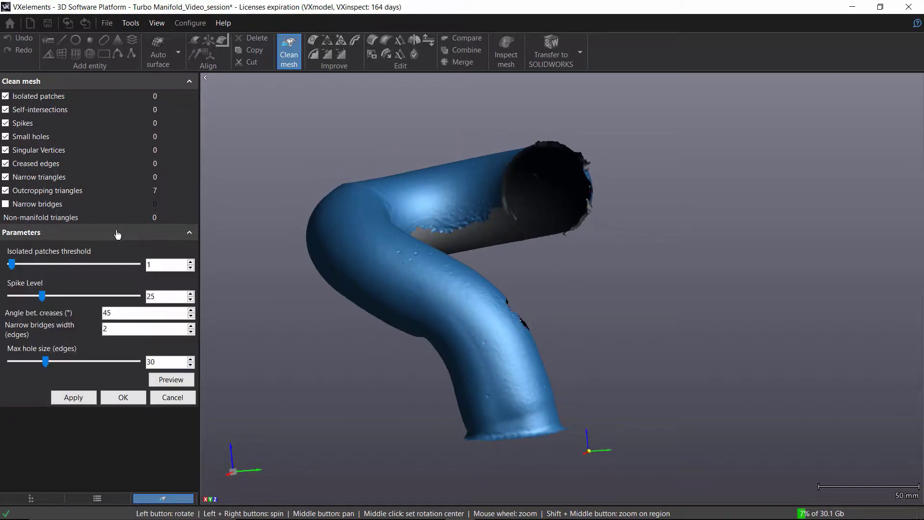
pyautogui.click(171, 379)
pyautogui.moveTo(365, 275); pyautogui.dragTo(308, 332)
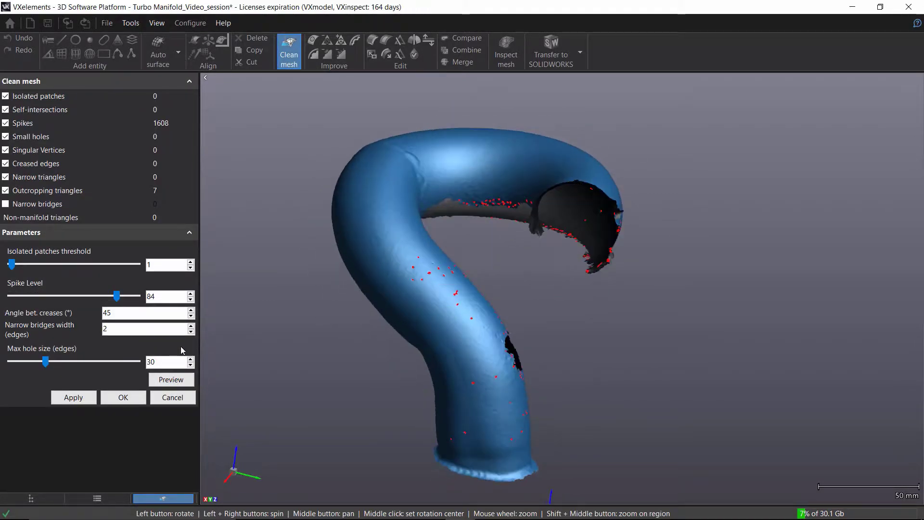
pyautogui.click(73, 397)
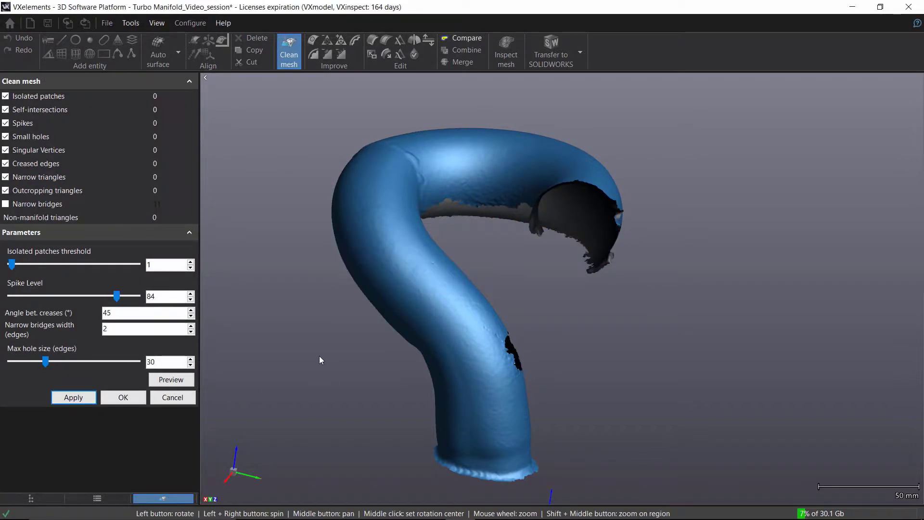
pyautogui.click(123, 397)
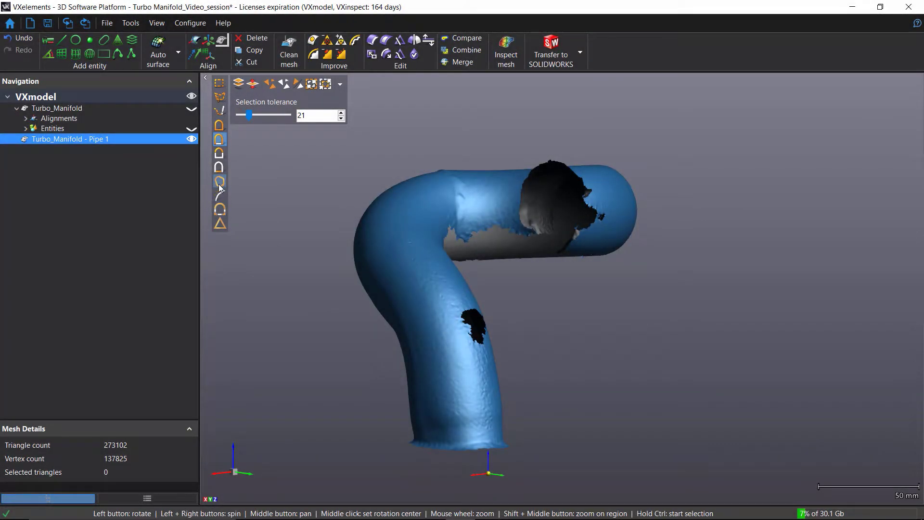
# Select the boundary of the hole in the pipe's straight leg, grow the selection and delete those ragged triangles
pyautogui.click(220, 182)
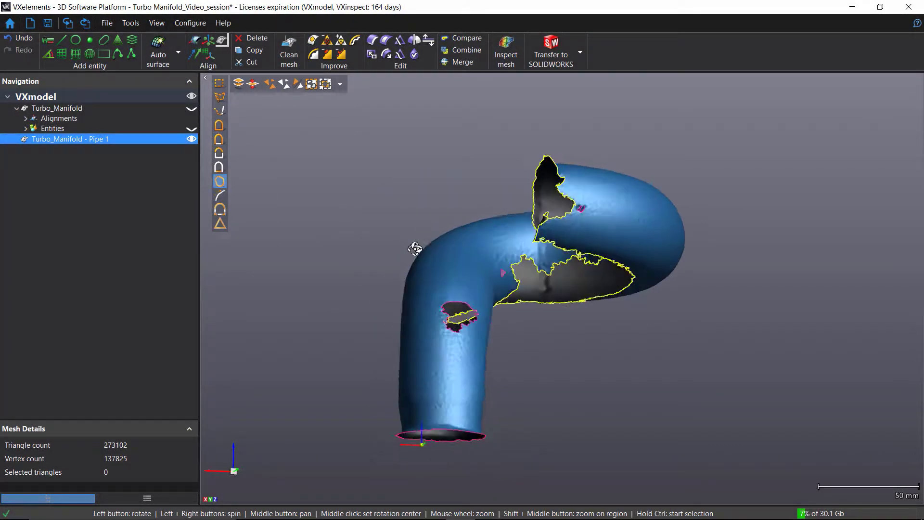
pyautogui.scroll(5, 475, 305)
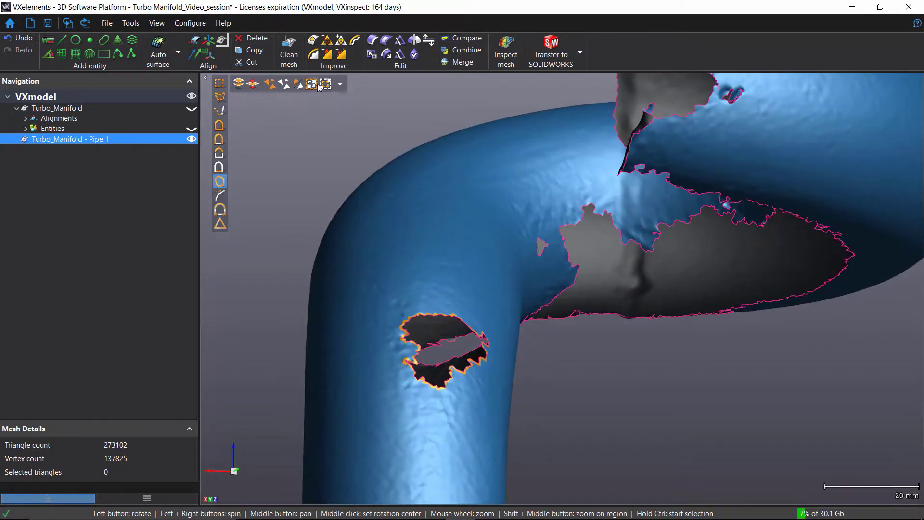
pyautogui.click(315, 88)
pyautogui.moveTo(453, 293); pyautogui.dragTo(414, 238, button='middle')
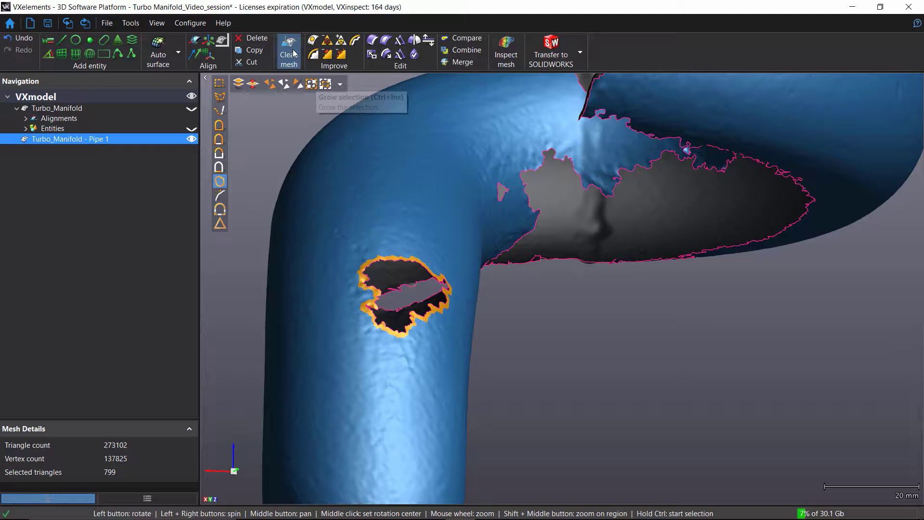
pyautogui.click(253, 38)
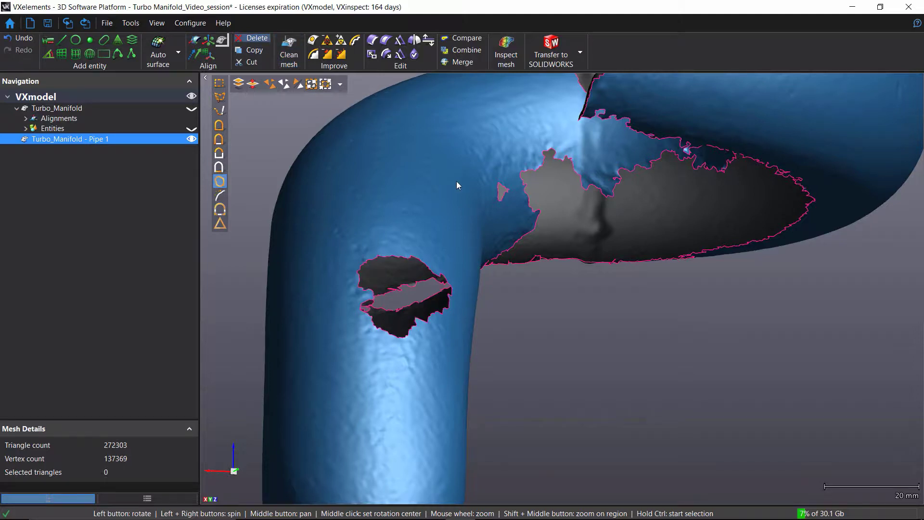
# Select the boundary of the large opening along the upper bend, grow the selection and delete its ragged edge triangles
pyautogui.moveTo(456, 182); pyautogui.dragTo(458, 235)
pyautogui.click(312, 84)
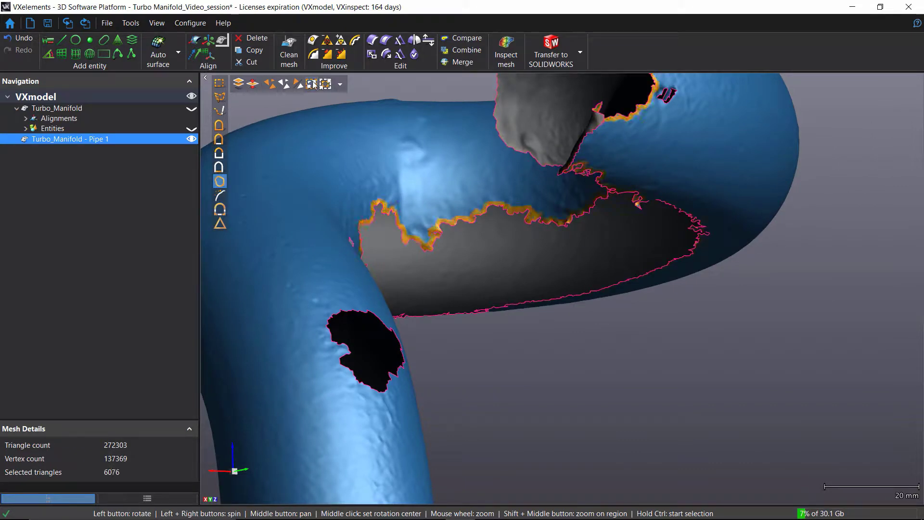
pyautogui.click(311, 83)
pyautogui.moveTo(530, 198); pyautogui.dragTo(584, 242)
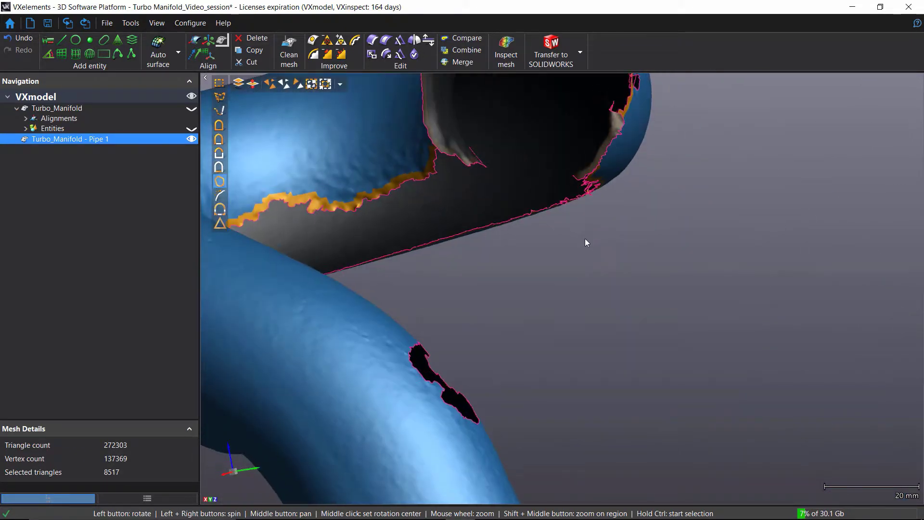
pyautogui.click(262, 38)
pyautogui.moveTo(457, 159); pyautogui.dragTo(481, 154)
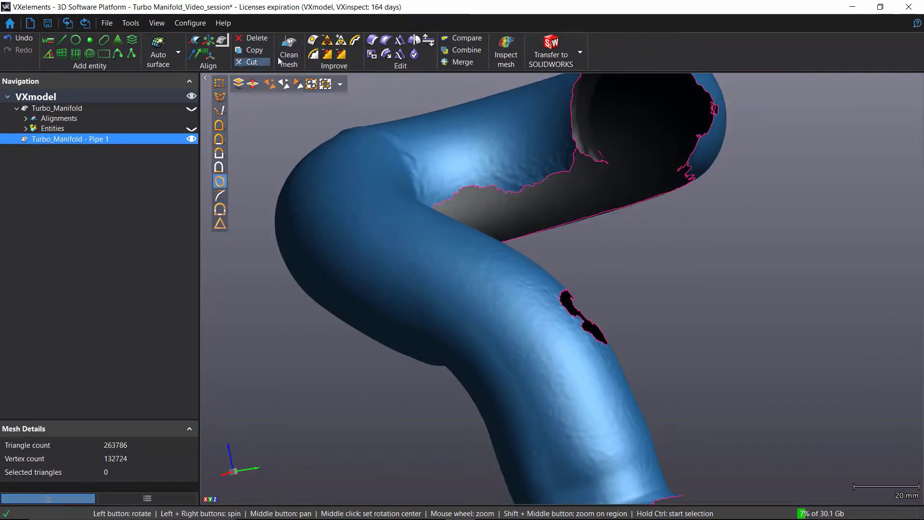
# Completely fill the hole in the straight leg and the two small closed holes in the pipe using the Curvature method
pyautogui.click(312, 41)
pyautogui.moveTo(449, 227); pyautogui.dragTo(469, 268)
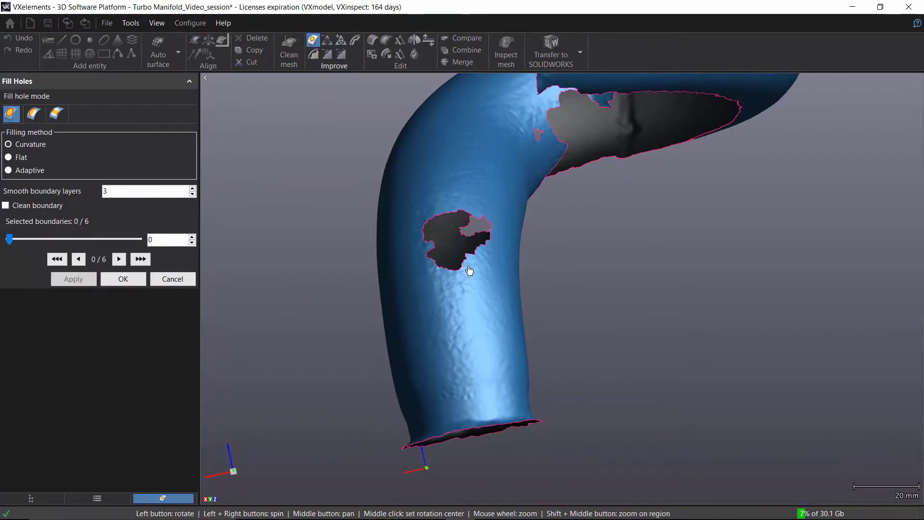
pyautogui.click(463, 266)
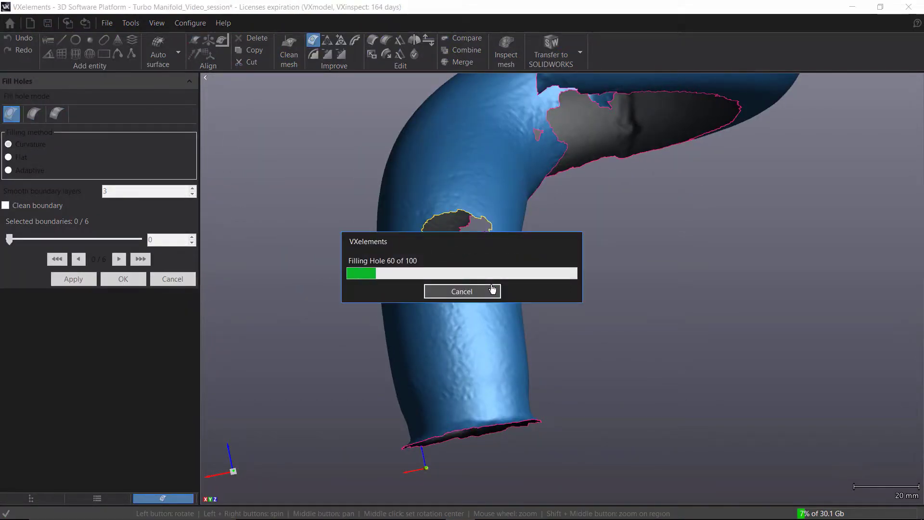
pyautogui.moveTo(499, 241); pyautogui.dragTo(299, 377)
pyautogui.click(620, 311)
pyautogui.click(309, 364)
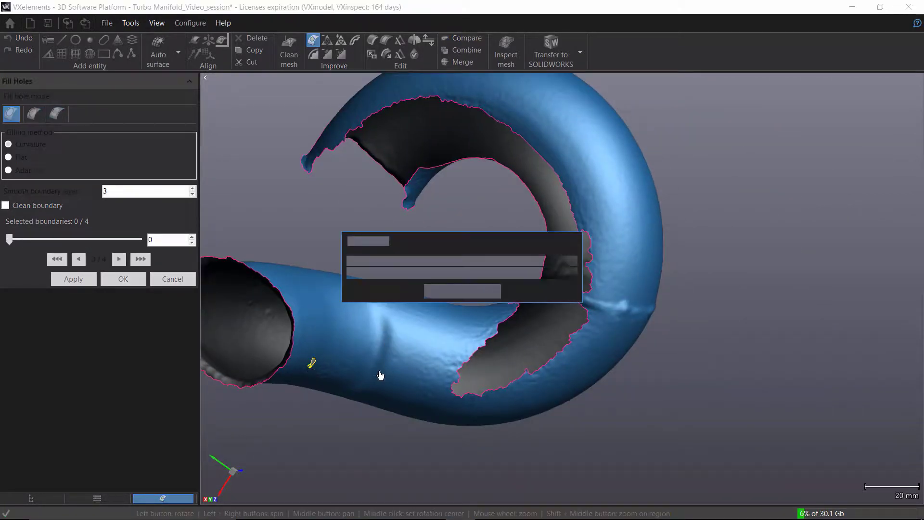
# Partially fill the end of the large opening near the pipe's weld seam with the Curvature method
pyautogui.click(33, 114)
pyautogui.moveTo(445, 303); pyautogui.dragTo(416, 331)
pyautogui.scroll(2, 511, 313)
pyautogui.click(512, 308)
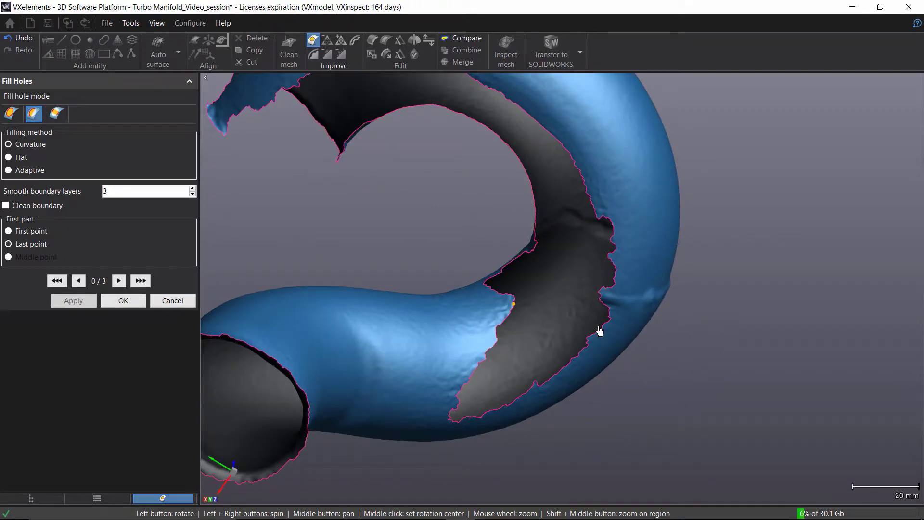
pyautogui.click(606, 323)
pyautogui.click(596, 333)
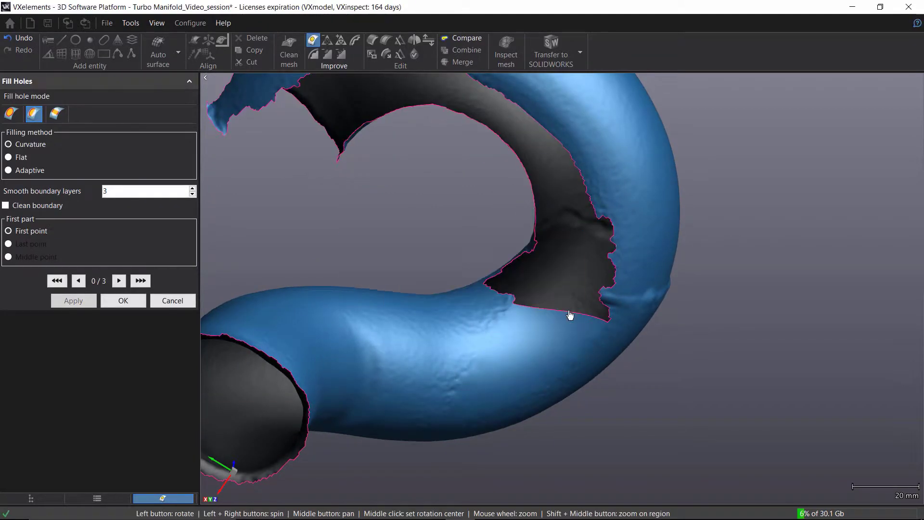
# Bridge the large opening across the upper bend between its two facing edges, using three points per side and the Curvature method
pyautogui.moveTo(569, 313); pyautogui.dragTo(565, 260)
pyautogui.click(57, 114)
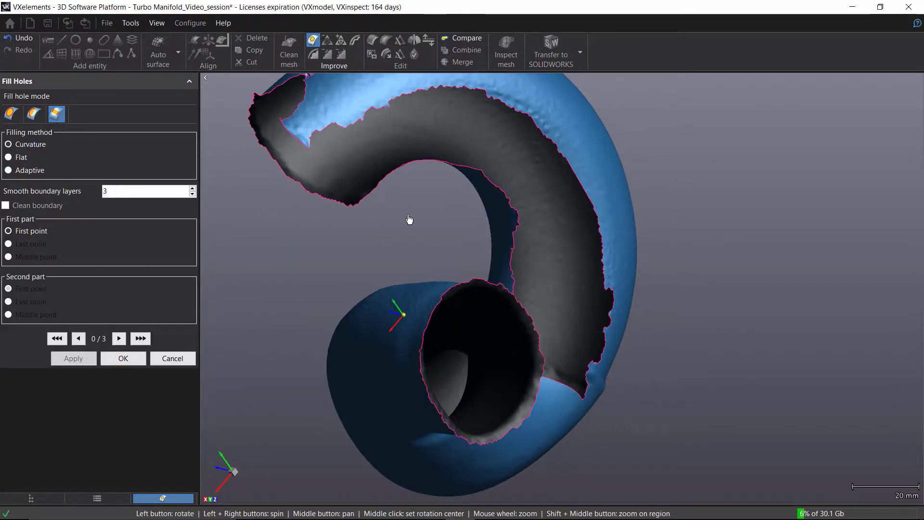
pyautogui.click(507, 196)
pyautogui.click(511, 258)
pyautogui.click(516, 226)
pyautogui.click(571, 164)
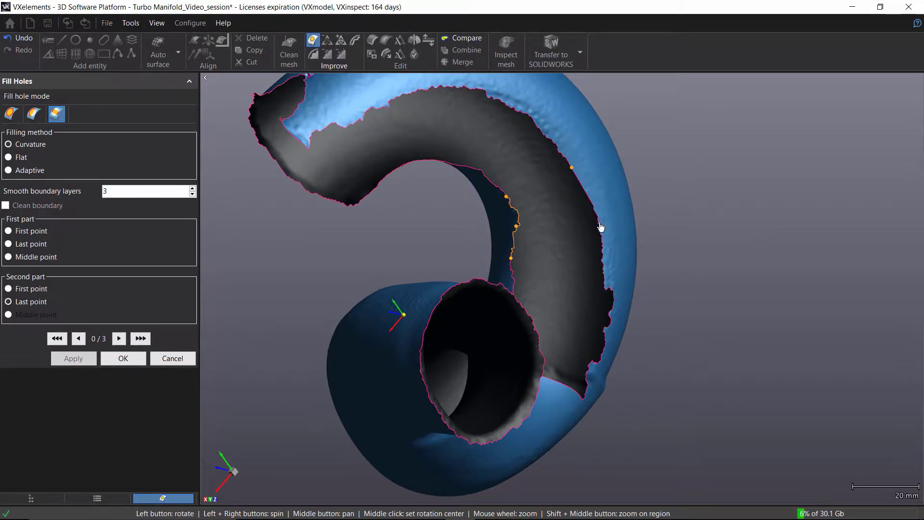
pyautogui.click(599, 230)
pyautogui.click(592, 199)
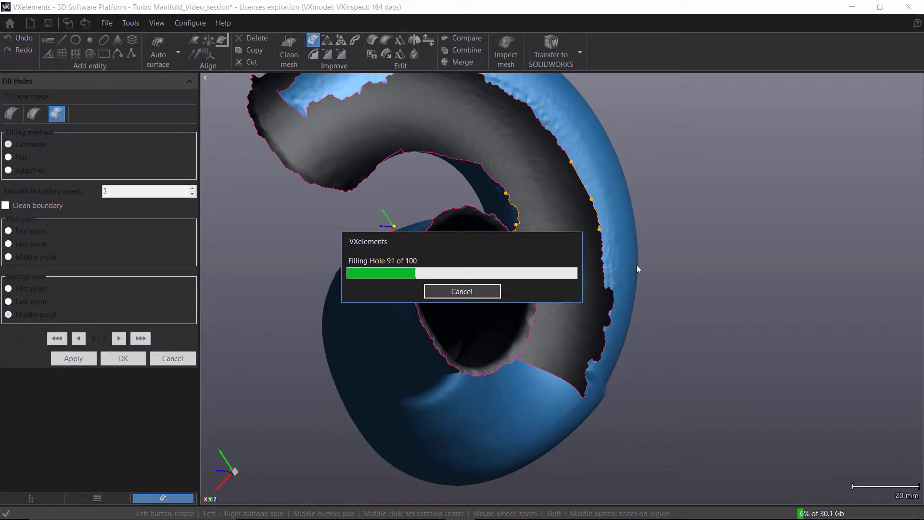
# Completely fill the closed hole between the bridge and the weld seam with the Curvature method
pyautogui.moveTo(622, 262); pyautogui.dragTo(597, 285)
pyautogui.click(12, 114)
pyautogui.click(510, 286)
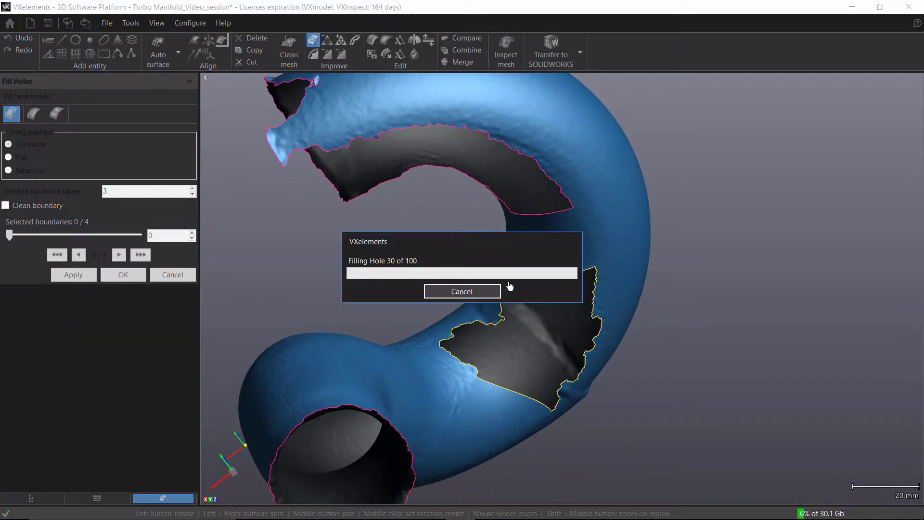
# Partially fill the remaining opening along the upper bend, from the bridge toward the pipe's open end, with the Curvature method
pyautogui.scroll(-3, 554, 334)
pyautogui.moveTo(555, 335); pyautogui.dragTo(536, 334)
pyautogui.click(34, 115)
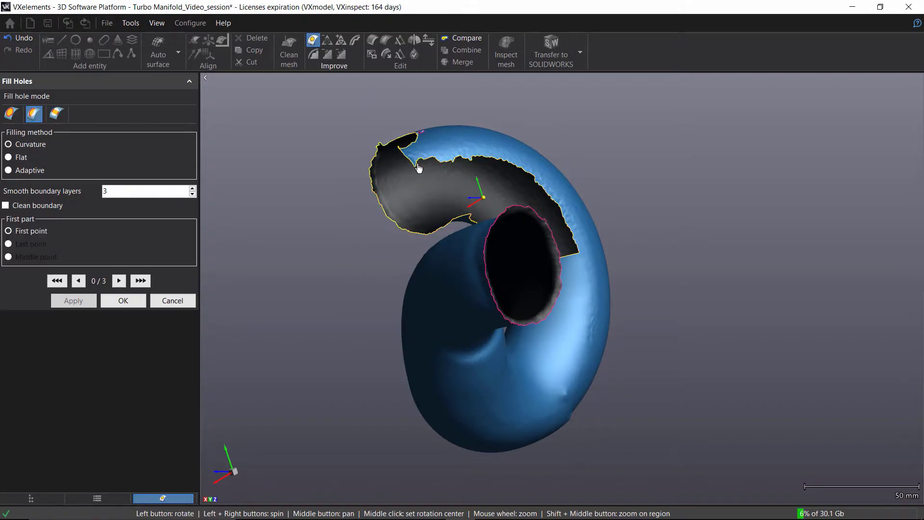
pyautogui.click(416, 163)
pyautogui.click(451, 220)
pyautogui.click(453, 160)
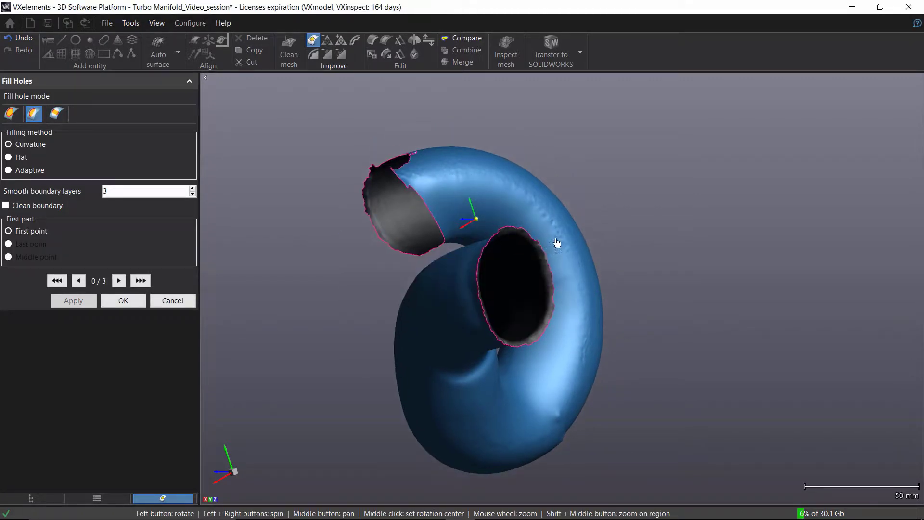
# Partially fill the deep notch in the rim of the pipe's upper open end
pyautogui.moveTo(555, 245)
pyautogui.mouseDown()
pyautogui.moveTo(563, 270)
pyautogui.moveTo(597, 253)
pyautogui.moveTo(579, 242)
pyautogui.moveTo(539, 268)
pyautogui.moveTo(543, 243)
pyautogui.mouseUp()
pyautogui.scroll(3, 479, 246)
pyautogui.scroll(2, 479, 247)
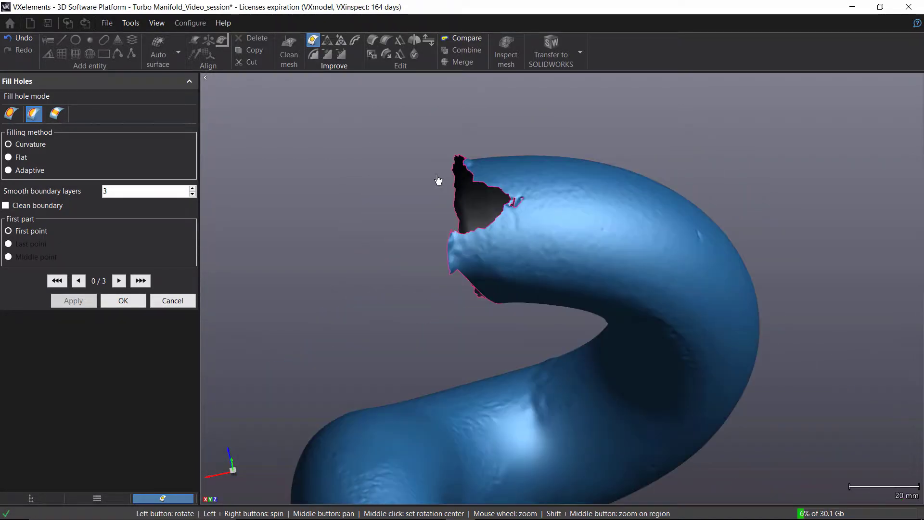
pyautogui.click(468, 171)
pyautogui.click(479, 228)
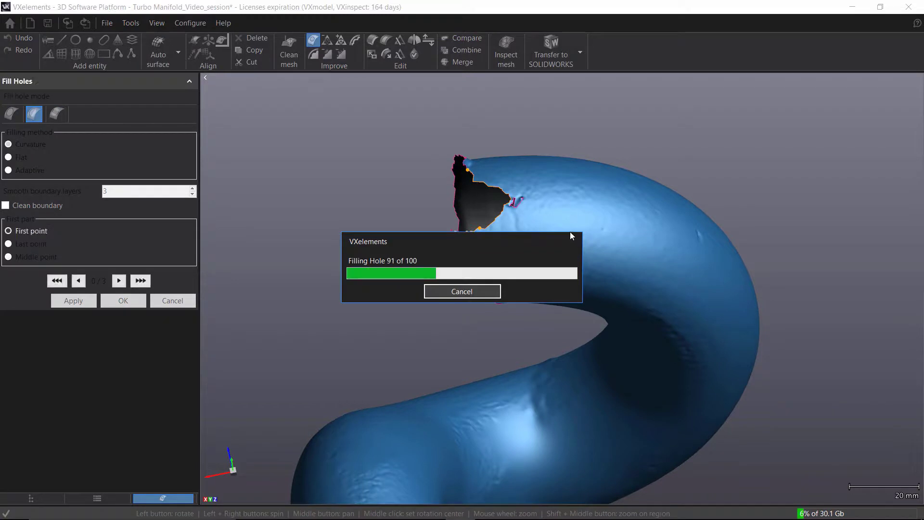
# Completely fill the small leftover hole near the upper open end with 7 smooth boundary layers, and accept the hole filling
pyautogui.moveTo(553, 221)
pyautogui.mouseDown()
pyautogui.moveTo(582, 208)
pyautogui.moveTo(552, 234)
pyautogui.mouseUp()
pyautogui.scroll(3, 552, 234)
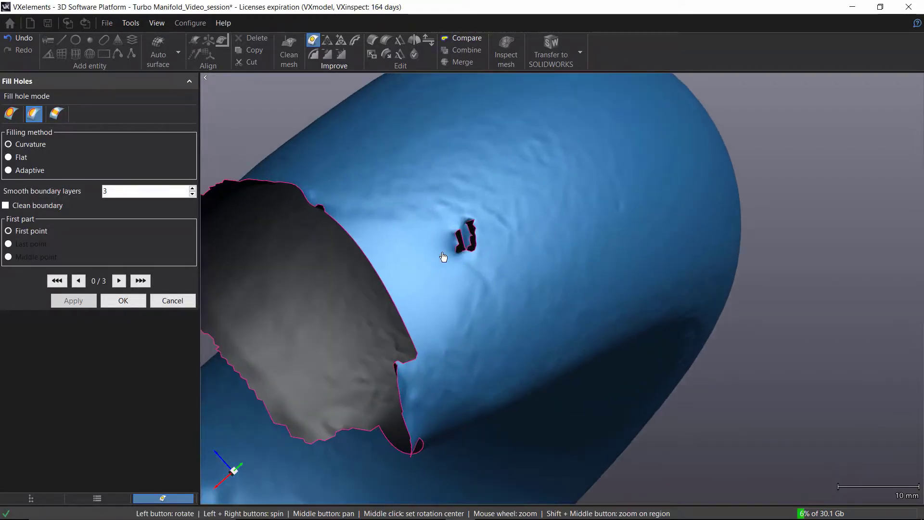
pyautogui.moveTo(380, 239); pyautogui.dragTo(304, 216)
pyautogui.click(193, 189)
pyautogui.click(193, 188)
pyautogui.click(193, 188)
pyautogui.click(193, 188)
pyautogui.click(12, 113)
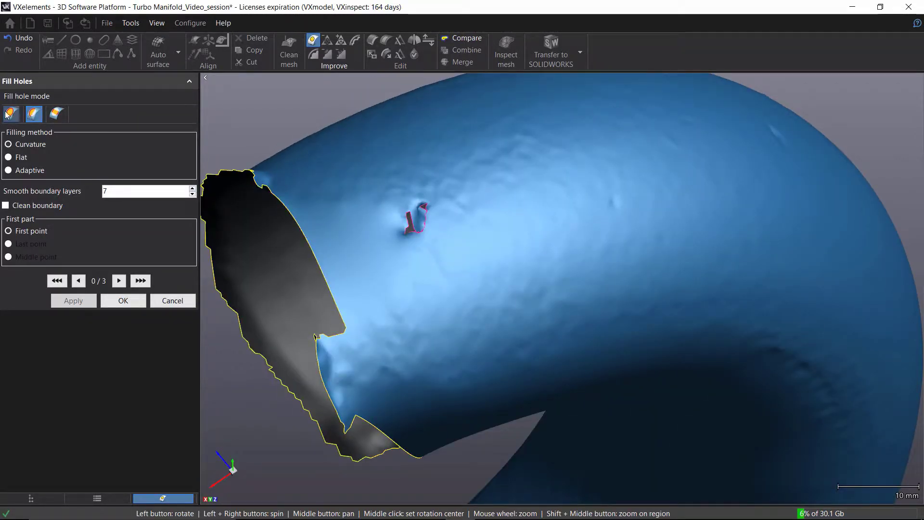
pyautogui.click(414, 218)
pyautogui.scroll(-3, 577, 217)
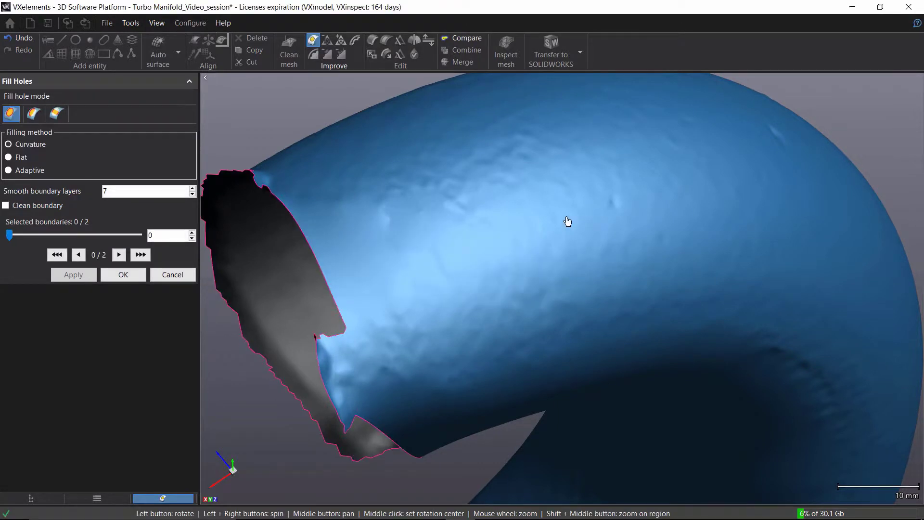
pyautogui.moveTo(567, 221); pyautogui.dragTo(457, 332)
pyautogui.click(120, 277)
# Clean the pipe mesh with the default defect checks, leaving narrow bridges out
pyautogui.scroll(-3, 424, 239)
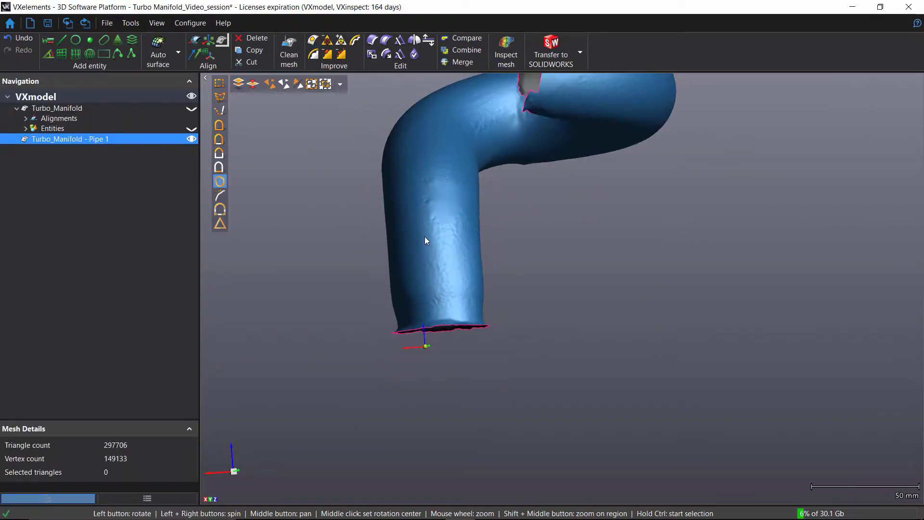
pyautogui.moveTo(425, 239); pyautogui.dragTo(459, 293)
pyautogui.click(286, 61)
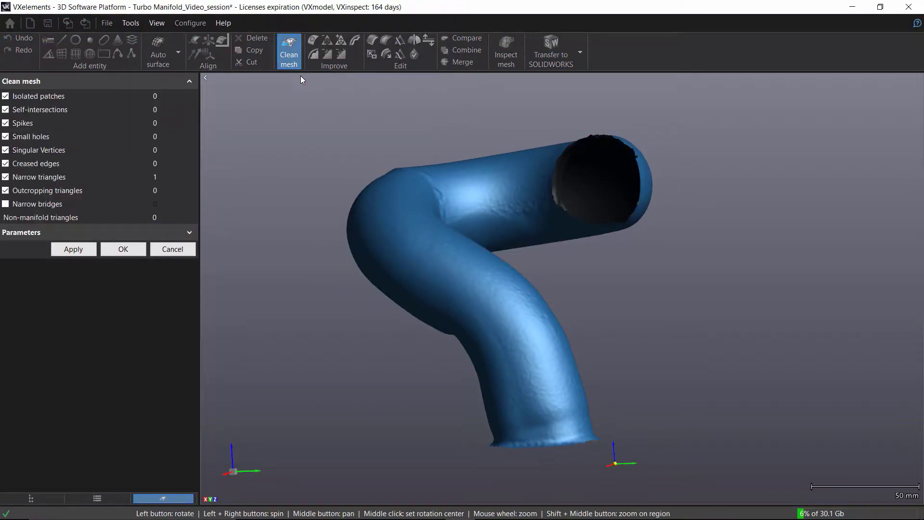
pyautogui.click(74, 249)
pyautogui.click(131, 253)
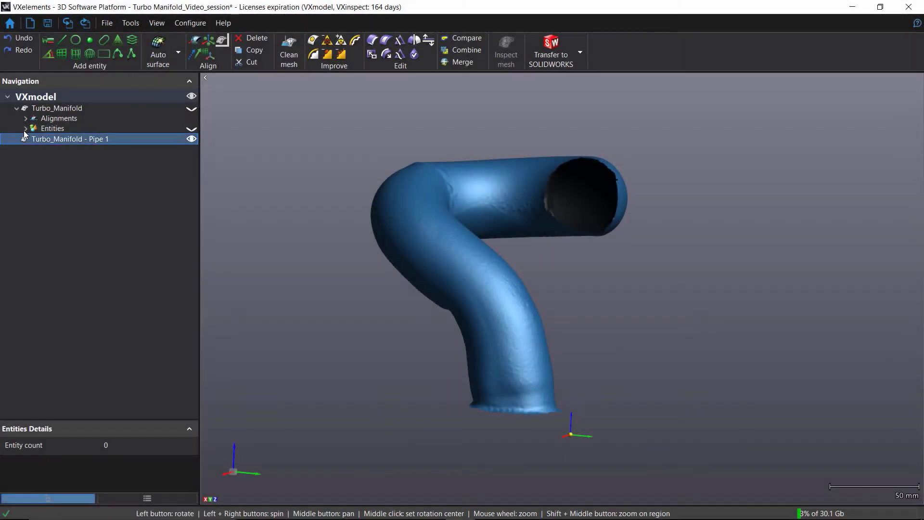
# Select Planes 1 to 9 among the Turbo_Manifold entities and show them around the pipe
pyautogui.click(26, 129)
pyautogui.click(114, 139)
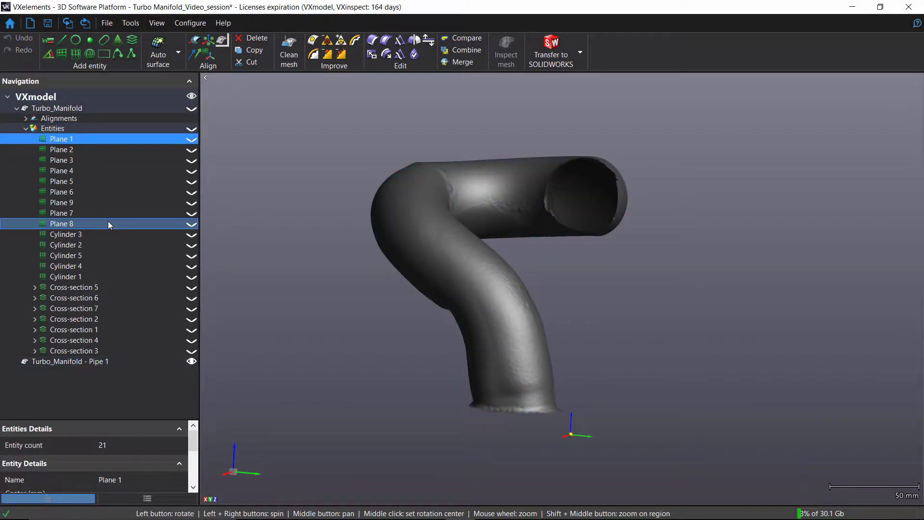
pyautogui.keyDown('shift'); pyautogui.click(107, 221); pyautogui.keyUp('shift')
pyautogui.click(193, 223)
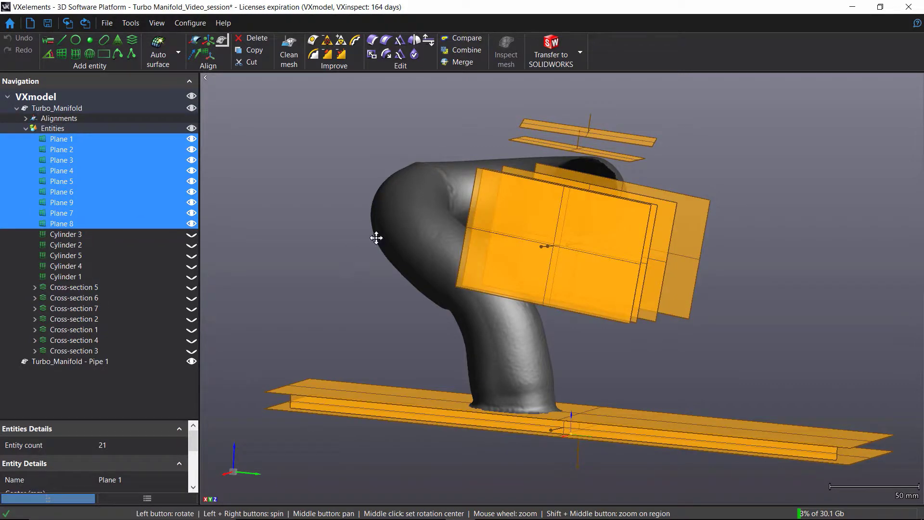
pyautogui.moveTo(377, 238); pyautogui.dragTo(399, 245)
# Send the selected planes to Turbo_Manifold - Pipe 1, then hide and collapse the original manifold's entities
pyautogui.rightClick(123, 184)
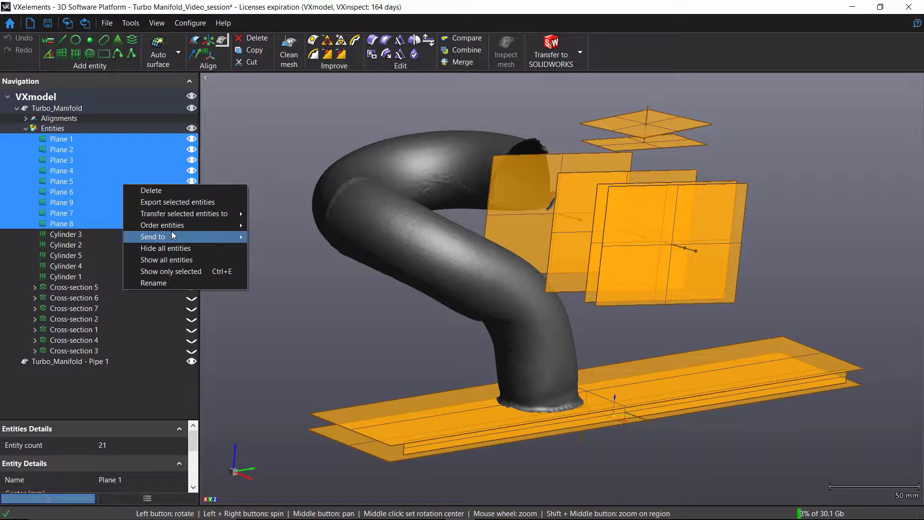
pyautogui.moveTo(173, 236)
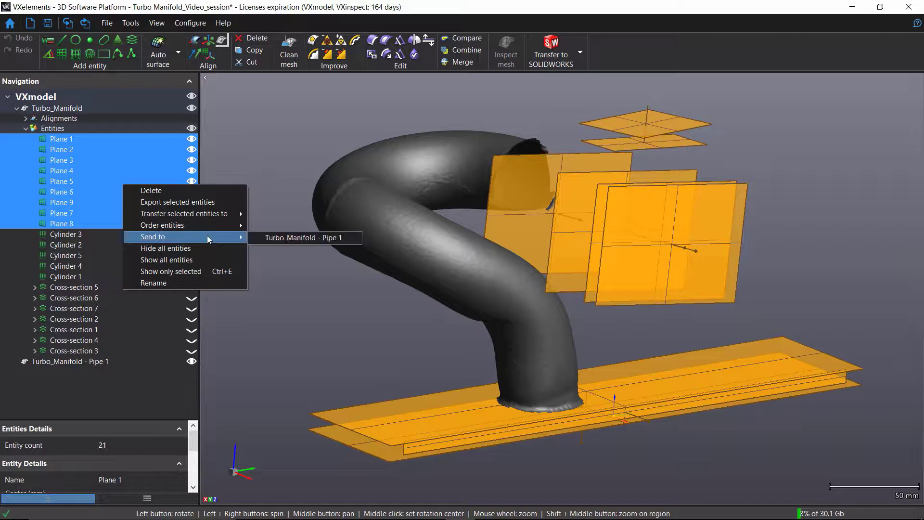
pyautogui.click(290, 240)
pyautogui.click(185, 130)
pyautogui.click(185, 130)
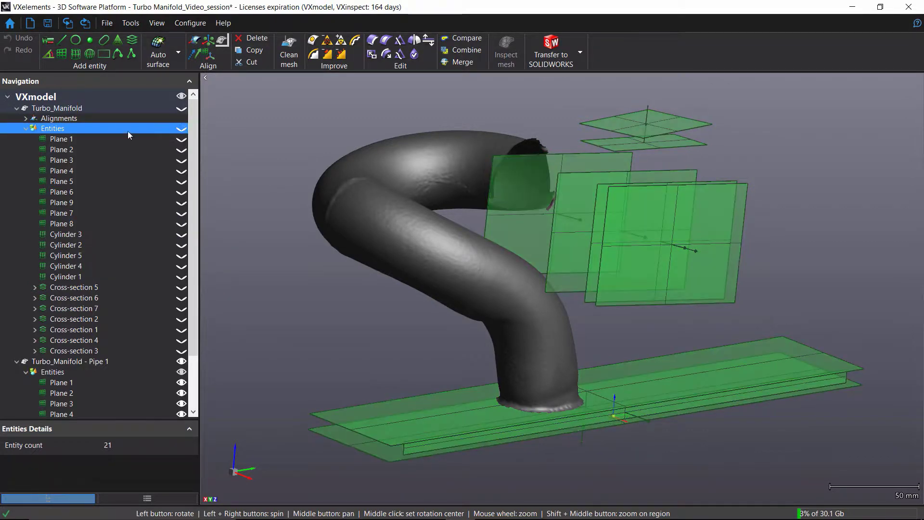
pyautogui.click(26, 129)
pyautogui.moveTo(487, 287); pyautogui.dragTo(476, 281)
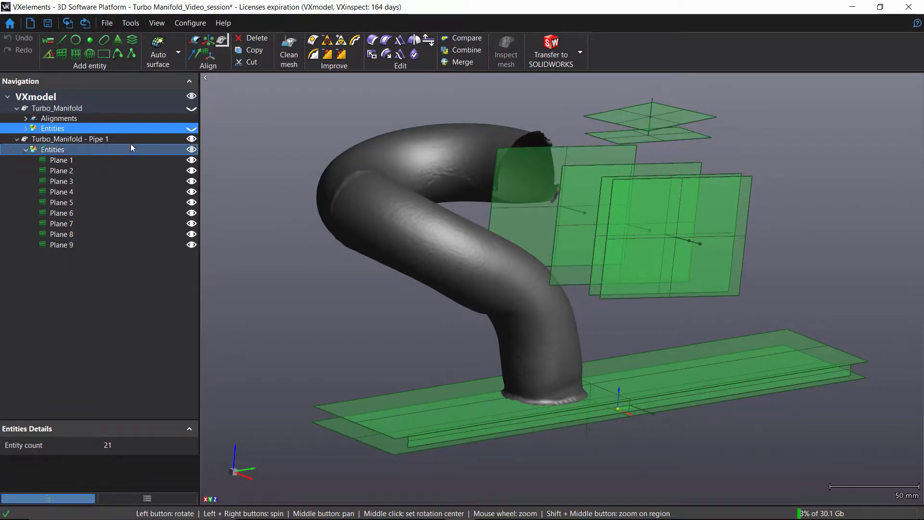
# Cut the ragged lower end off the Pipe 1 mesh with Plane 2, normal flipped and offset about 5.65 mm
pyautogui.click(104, 140)
pyautogui.moveTo(484, 326); pyautogui.dragTo(529, 314, button='middle')
pyautogui.moveTo(529, 314); pyautogui.dragTo(506, 329)
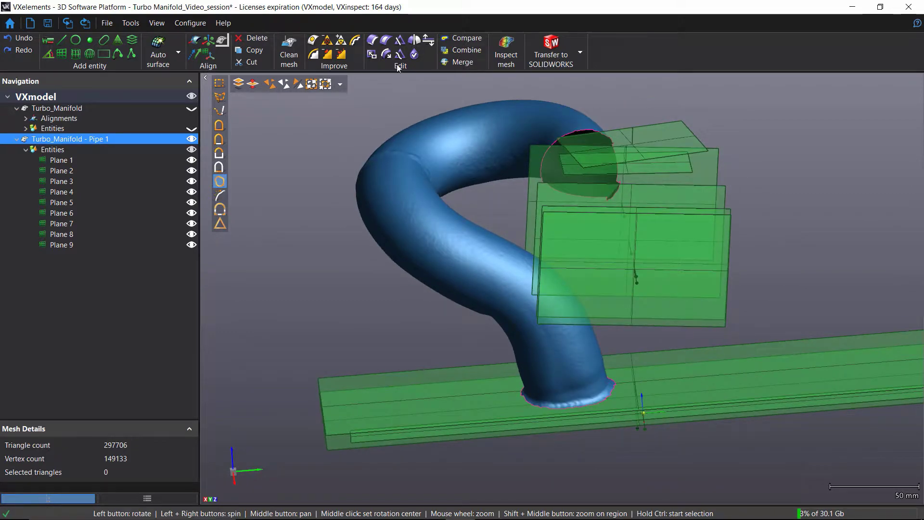
pyautogui.click(399, 41)
pyautogui.moveTo(455, 288); pyautogui.dragTo(347, 280)
pyautogui.click(23, 136)
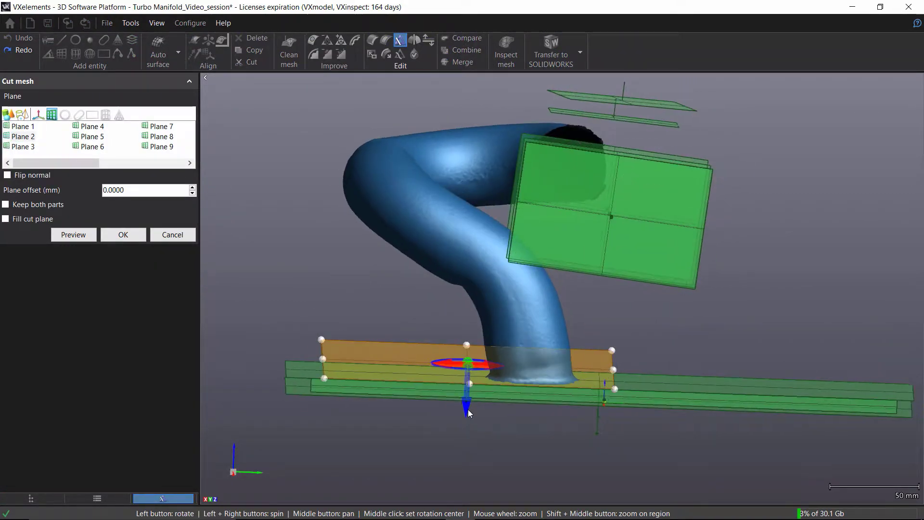
pyautogui.moveTo(468, 409); pyautogui.dragTo(452, 395)
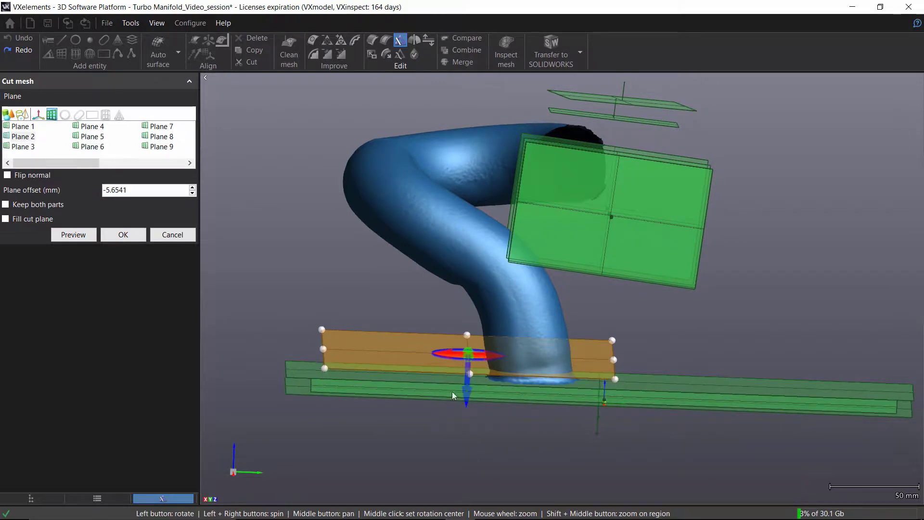
pyautogui.click(9, 177)
pyautogui.moveTo(218, 246); pyautogui.dragTo(218, 240)
pyautogui.click(75, 233)
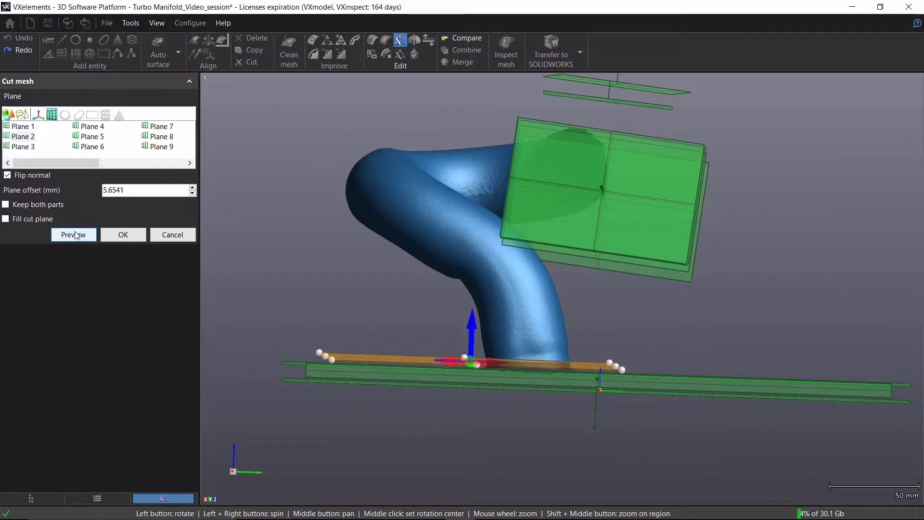
pyautogui.click(123, 234)
# Cut the ragged upper end off the pipe mesh with Plane 8, normal flipped and offset about 9.79 mm
pyautogui.moveTo(332, 293); pyautogui.dragTo(382, 308)
pyautogui.click(400, 41)
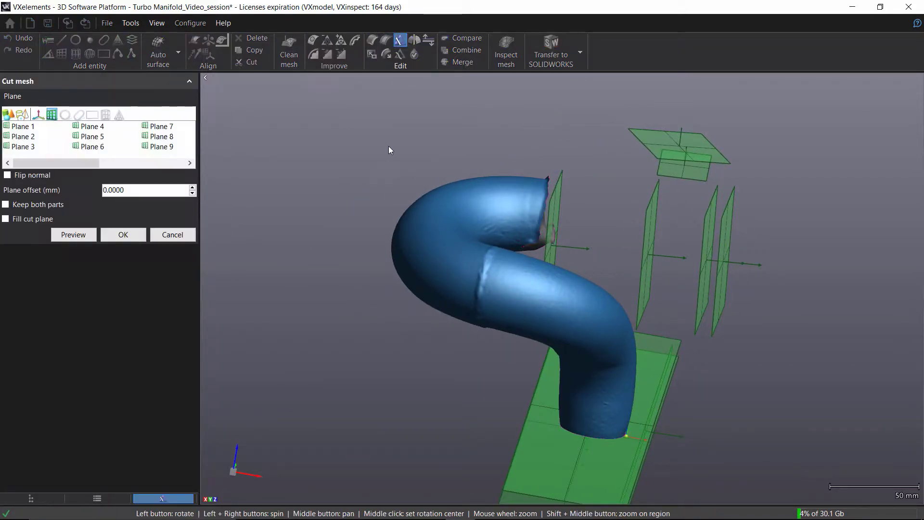
pyautogui.click(161, 138)
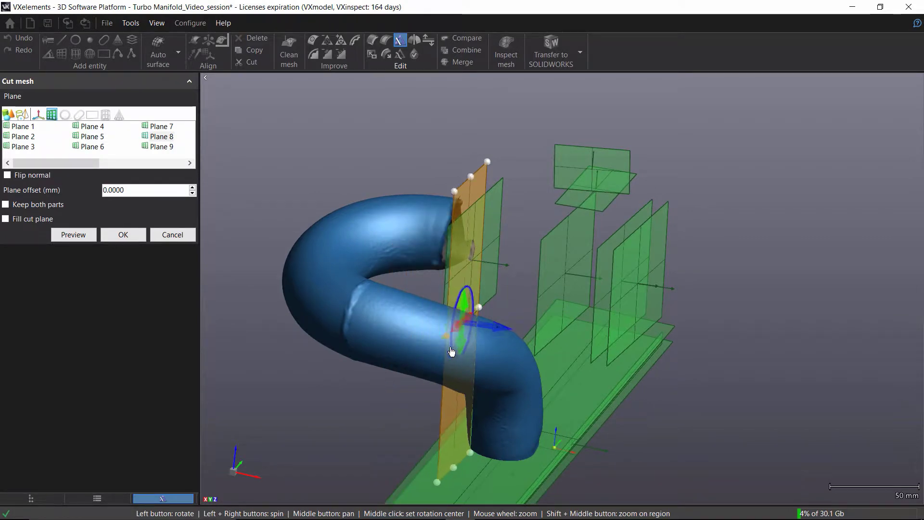
pyautogui.moveTo(474, 355); pyautogui.dragTo(458, 257)
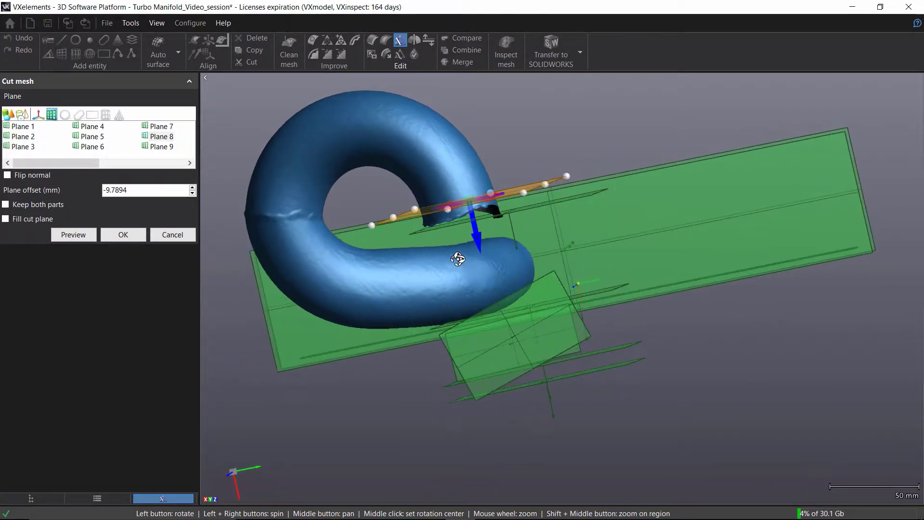
pyautogui.click(29, 175)
pyautogui.click(73, 235)
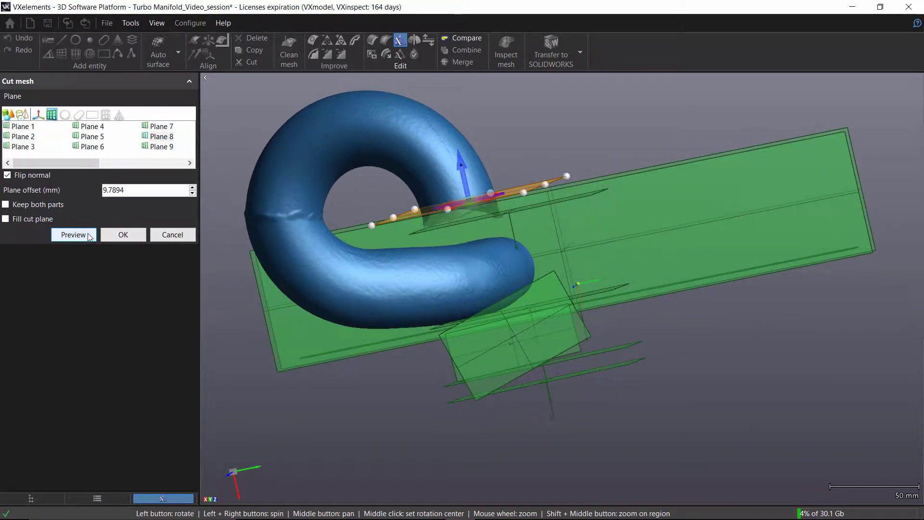
pyautogui.click(134, 235)
# Reshape the boundary of the pipe's upper open end to a circle fitted to the boundary, using 3 analysis layers
pyautogui.moveTo(423, 226); pyautogui.dragTo(412, 200)
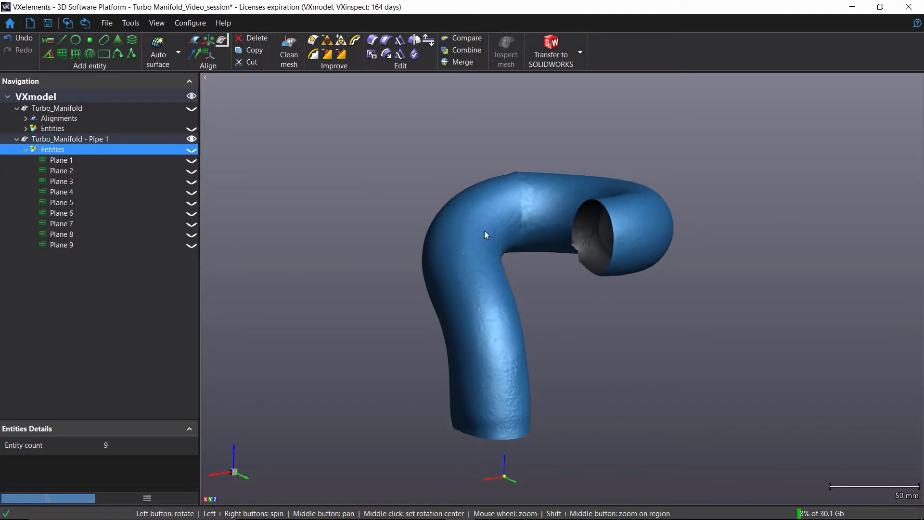
pyautogui.scroll(5, 486, 233)
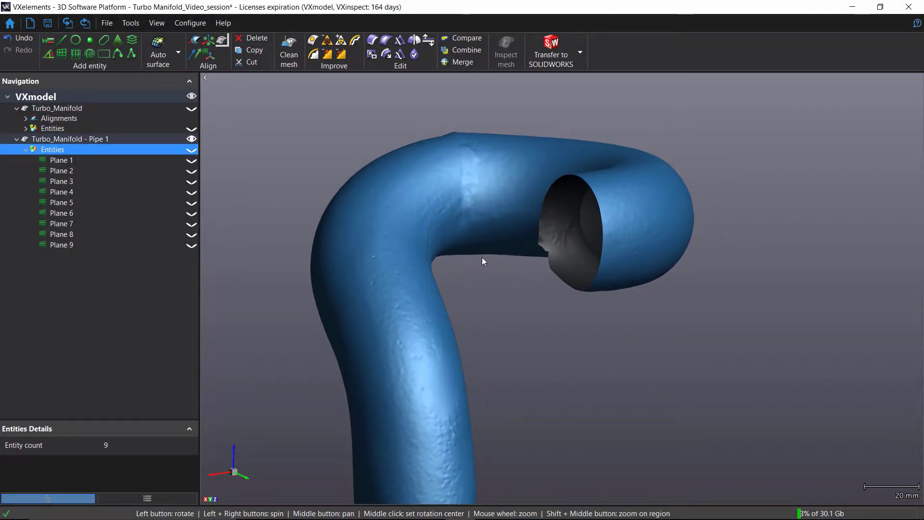
pyautogui.click(355, 40)
pyautogui.moveTo(417, 161); pyautogui.dragTo(364, 162)
pyautogui.click(57, 116)
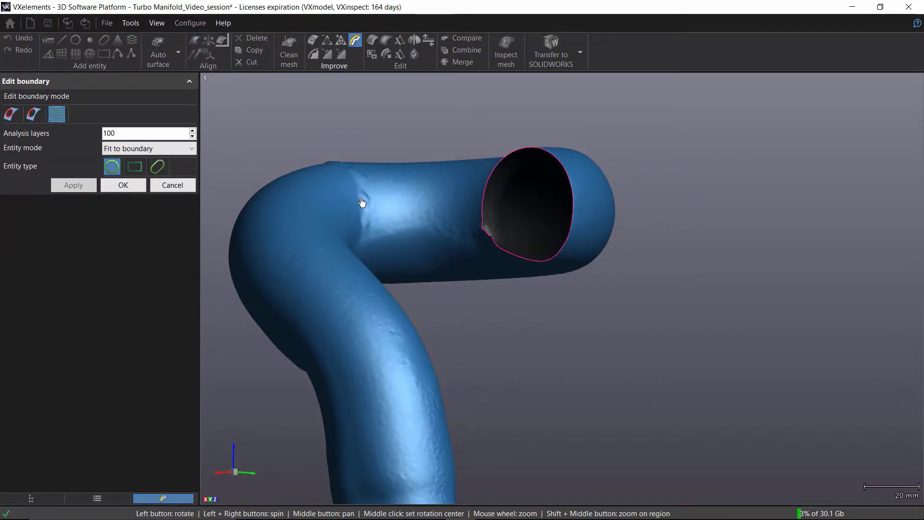
pyautogui.moveTo(361, 200); pyautogui.dragTo(346, 202)
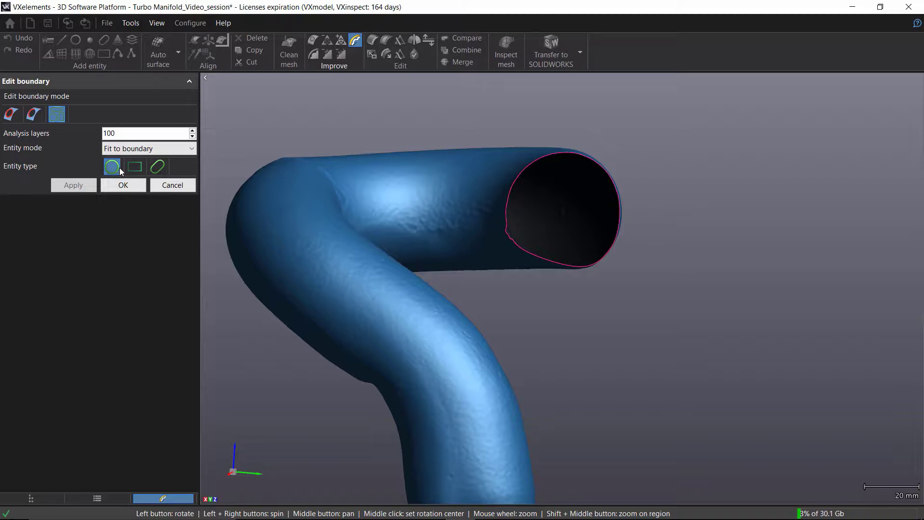
pyautogui.moveTo(185, 133); pyautogui.dragTo(80, 131)
pyautogui.write('3')
pyautogui.click(522, 179)
pyautogui.moveTo(649, 272); pyautogui.dragTo(548, 315)
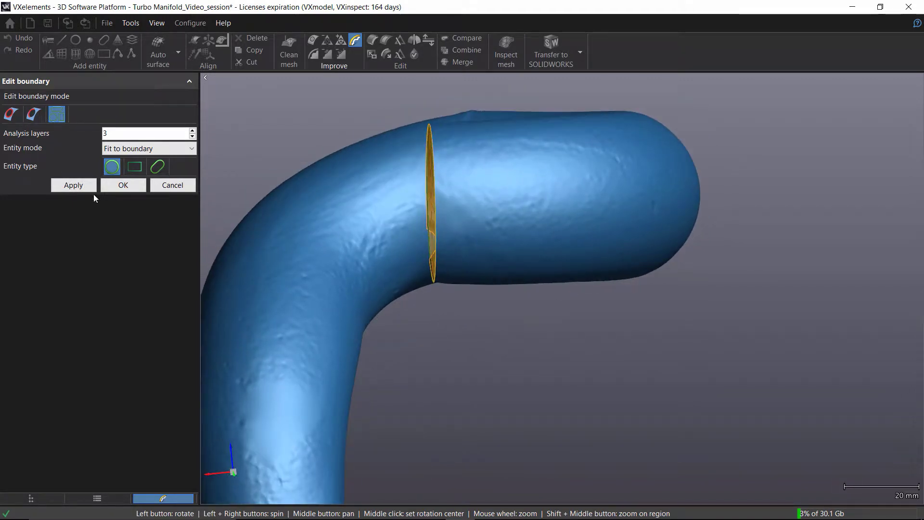
pyautogui.click(86, 189)
pyautogui.moveTo(406, 273); pyautogui.dragTo(422, 306)
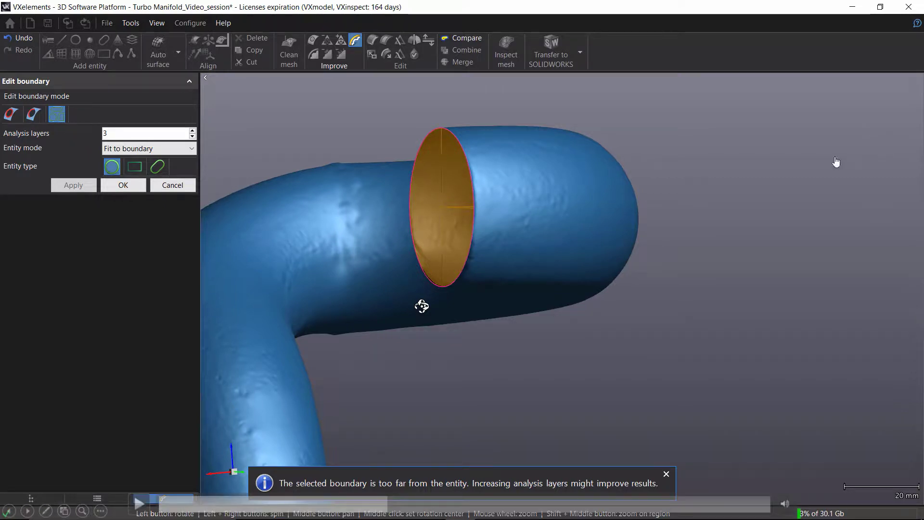
pyautogui.moveTo(421, 306); pyautogui.dragTo(277, 299)
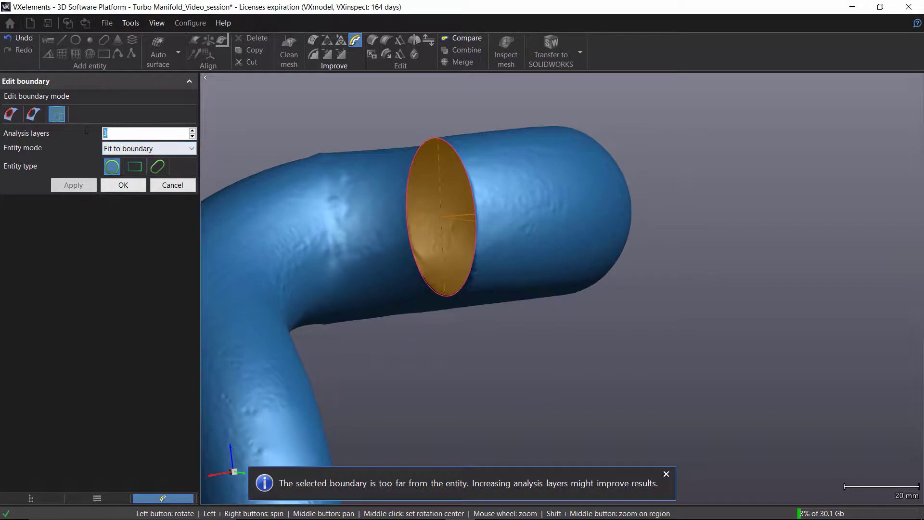
# Refit the boundary of the pipe's upper open end to a circle using 100 analysis layers and accept it
pyautogui.write('100')
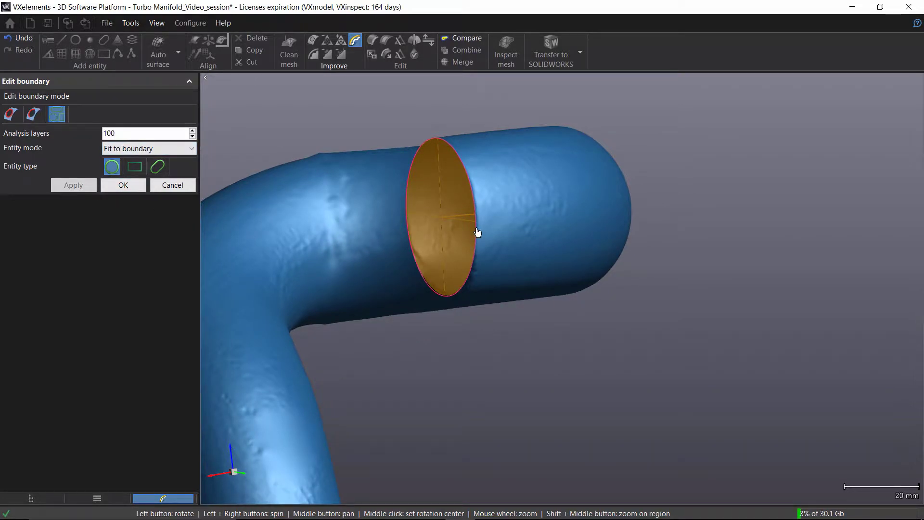
pyautogui.click(477, 229)
pyautogui.moveTo(432, 315); pyautogui.dragTo(381, 308)
pyautogui.click(84, 187)
pyautogui.click(124, 185)
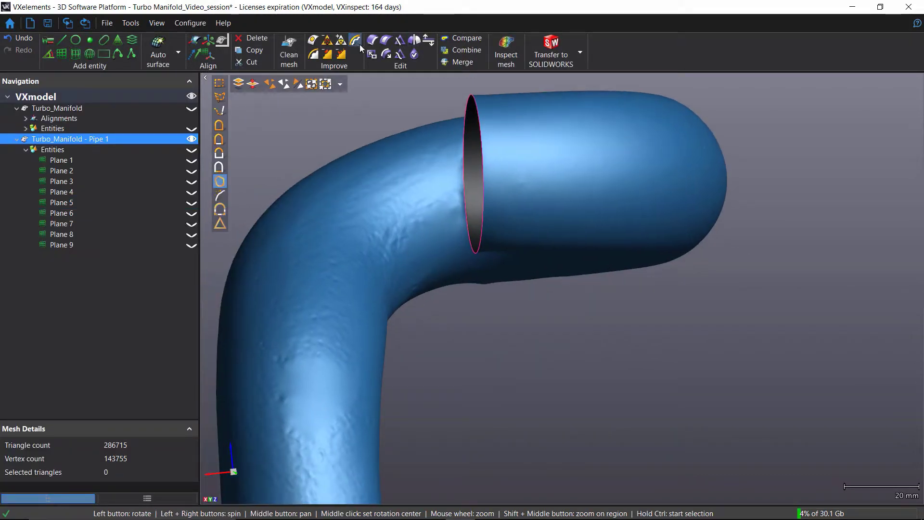
# Reshape the boundary of the pipe's lower open end to a slot fitted to the boundary, using 100 analysis layers
pyautogui.click(356, 41)
pyautogui.moveTo(446, 446); pyautogui.dragTo(429, 287)
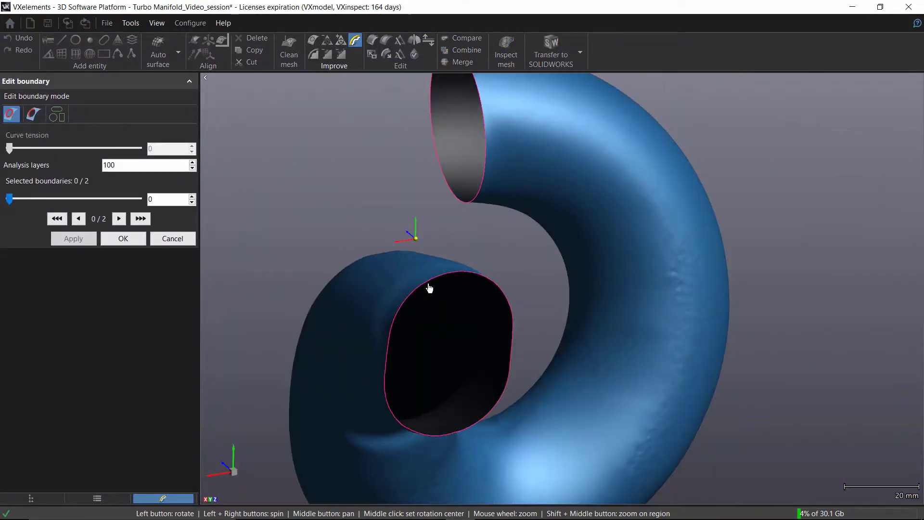
pyautogui.click(402, 311)
pyautogui.click(62, 114)
pyautogui.click(157, 167)
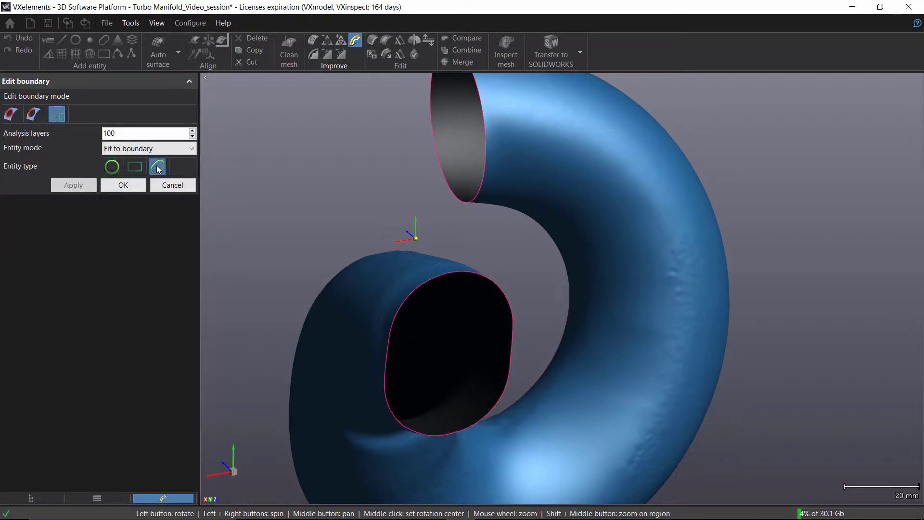
pyautogui.click(397, 321)
pyautogui.moveTo(347, 318); pyautogui.dragTo(388, 296)
pyautogui.click(87, 192)
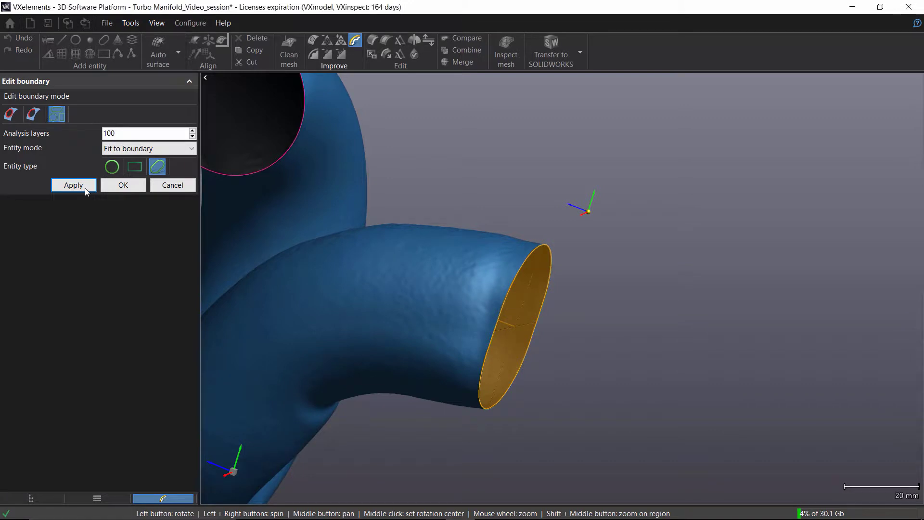
pyautogui.moveTo(245, 295); pyautogui.dragTo(431, 286)
pyautogui.click(123, 186)
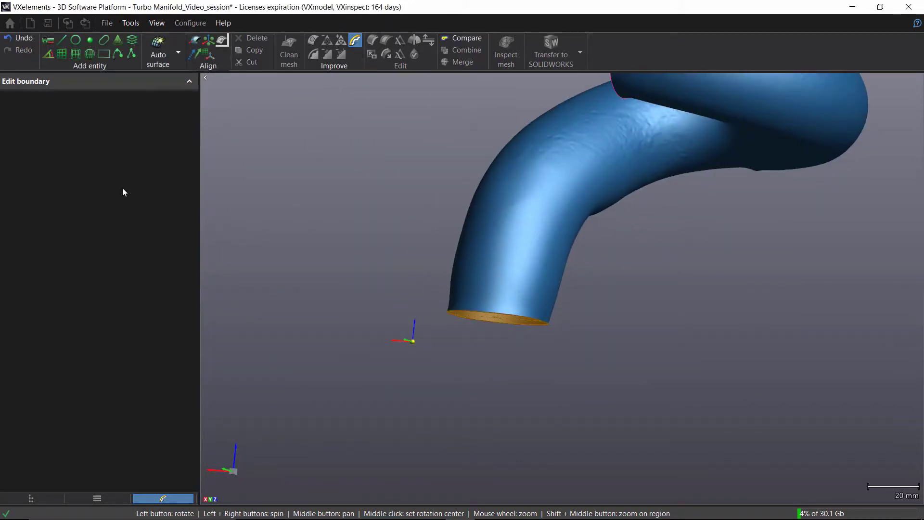
pyautogui.moveTo(499, 220); pyautogui.dragTo(462, 301)
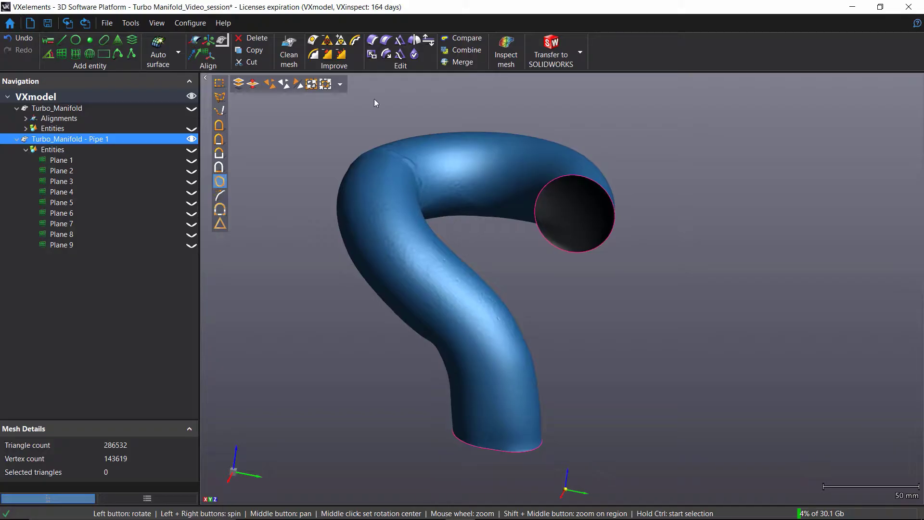
# Extrude the pipe's upper open boundary to an offset of Plane 8, with boundary filling turned off
pyautogui.click(386, 54)
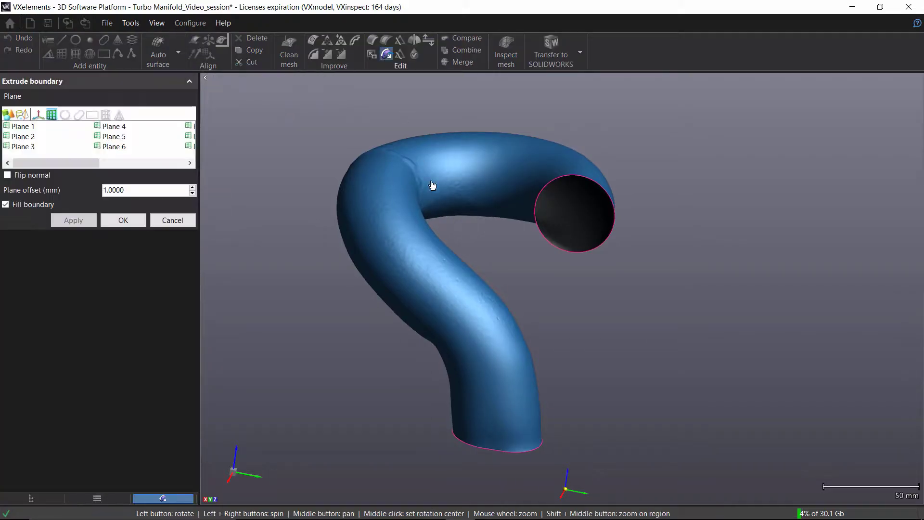
pyautogui.moveTo(431, 185); pyautogui.dragTo(375, 241)
pyautogui.moveTo(375, 241); pyautogui.dragTo(311, 198, button='middle')
pyautogui.moveTo(82, 163); pyautogui.dragTo(125, 167)
pyautogui.click(115, 137)
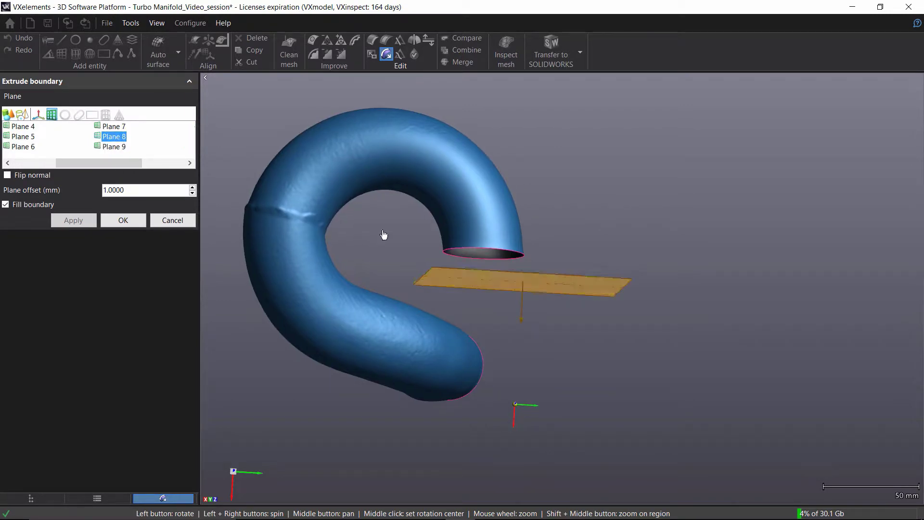
pyautogui.moveTo(383, 236); pyautogui.dragTo(407, 254)
pyautogui.click(466, 261)
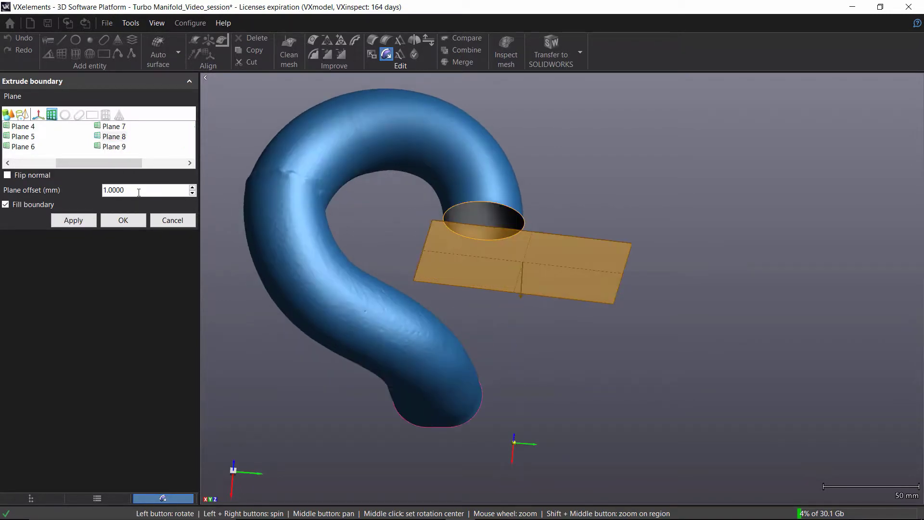
pyautogui.write('20')
pyautogui.press('Return')
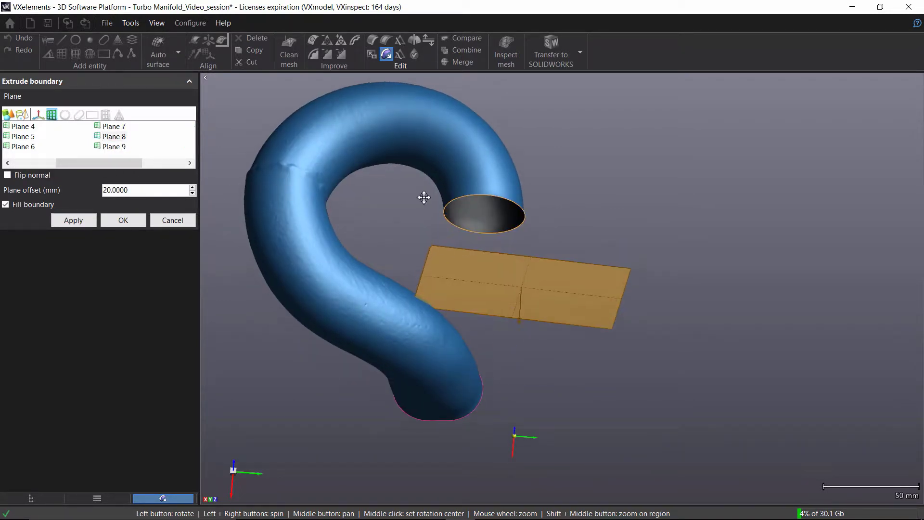
pyautogui.moveTo(423, 196); pyautogui.dragTo(418, 220)
pyautogui.moveTo(138, 190); pyautogui.dragTo(62, 194)
pyautogui.moveTo(359, 207); pyautogui.dragTo(377, 190)
pyautogui.click(14, 205)
pyautogui.click(75, 221)
pyautogui.click(133, 223)
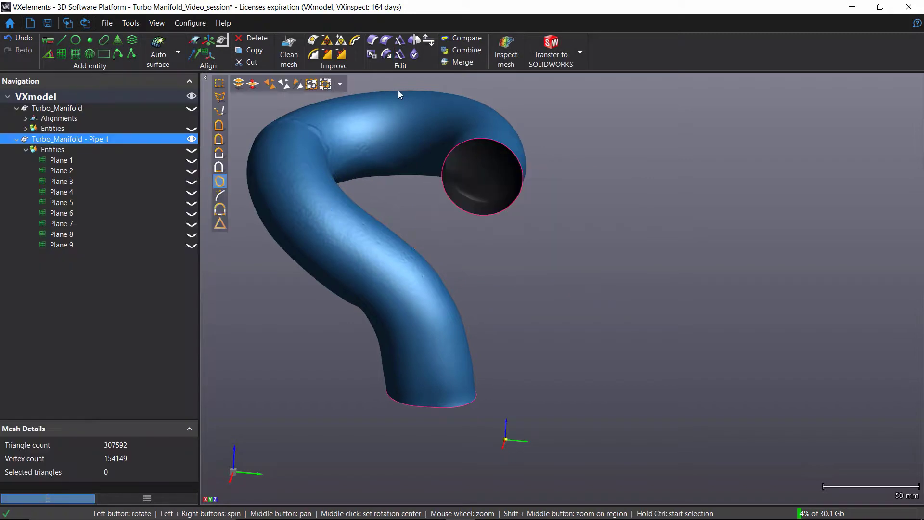
# Extrude the pipe's lower open boundary to Plane 2 with a 10 mm plane offset, leaving the end unfilled
pyautogui.click(386, 54)
pyautogui.moveTo(479, 297); pyautogui.dragTo(474, 255)
pyautogui.click(429, 337)
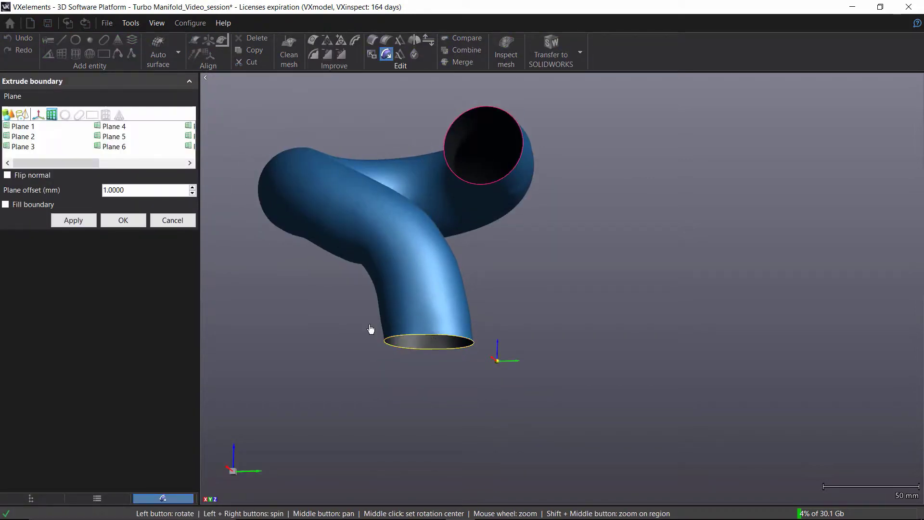
pyautogui.moveTo(371, 330); pyautogui.dragTo(366, 340)
pyautogui.click(114, 146)
pyautogui.click(70, 136)
pyautogui.click(20, 139)
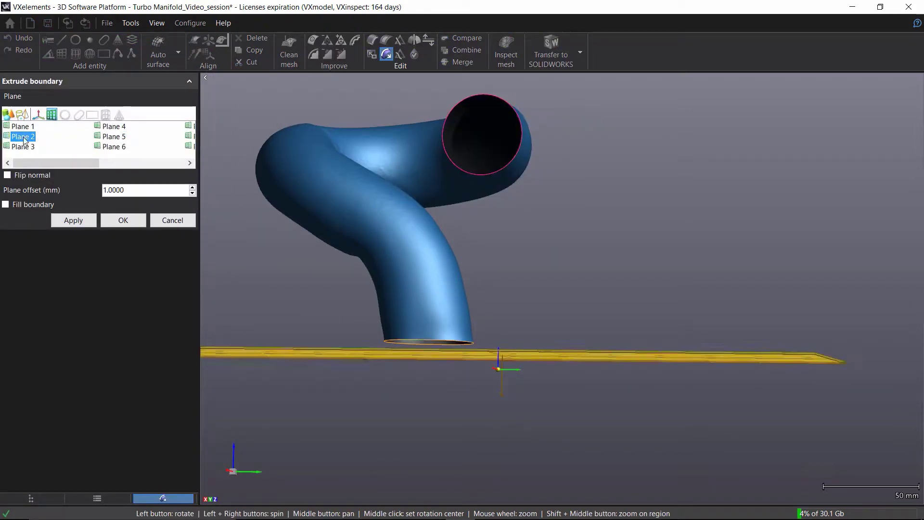
pyautogui.moveTo(282, 257); pyautogui.dragTo(284, 269)
pyautogui.moveTo(137, 192); pyautogui.dragTo(70, 192)
pyautogui.write('10')
pyautogui.moveTo(284, 262); pyautogui.dragTo(309, 254)
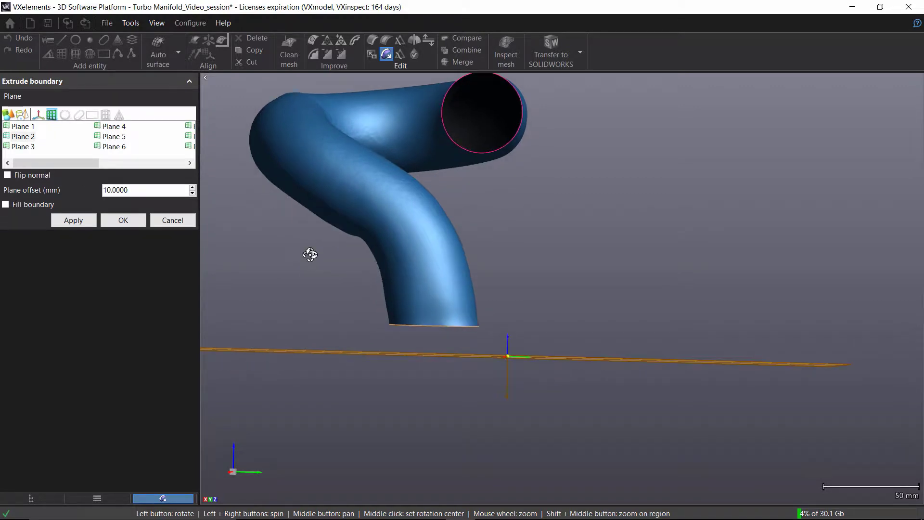
pyautogui.click(74, 220)
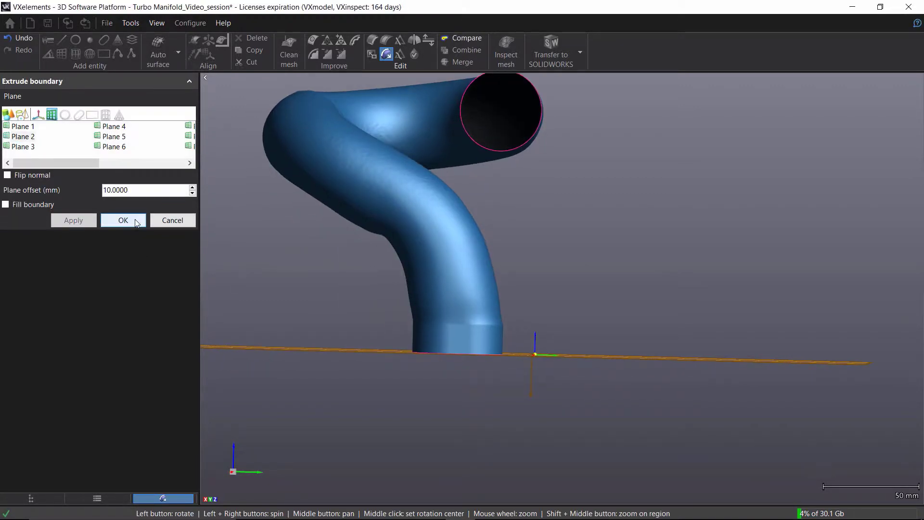
pyautogui.click(126, 221)
# Brush-select the first stretch of the seam at the extended lower end with brush size 30 and defeature it
pyautogui.moveTo(327, 263)
pyautogui.mouseDown()
pyautogui.moveTo(380, 341)
pyautogui.moveTo(346, 269)
pyautogui.mouseUp()
pyautogui.click(218, 110)
pyautogui.moveTo(308, 241); pyautogui.dragTo(332, 262)
pyautogui.scroll(5, 496, 406)
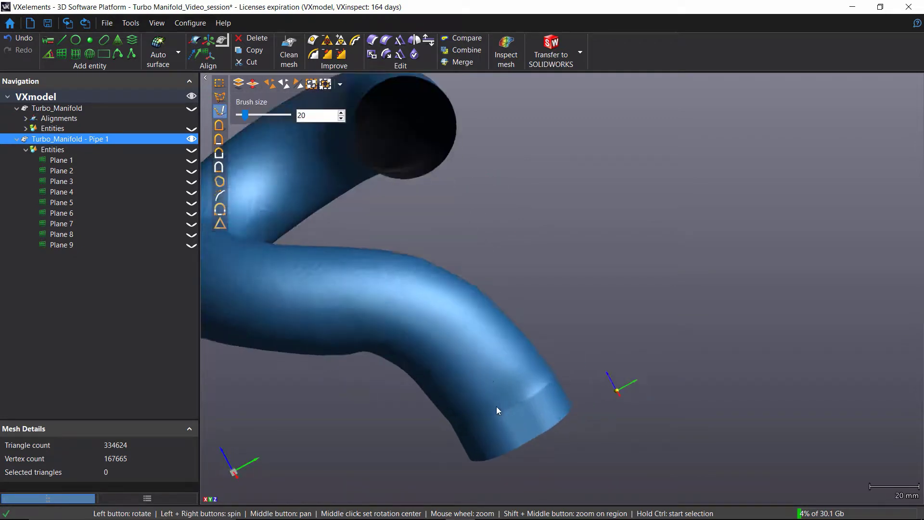
pyautogui.moveTo(496, 406); pyautogui.dragTo(519, 345, button='middle')
pyautogui.moveTo(520, 346); pyautogui.dragTo(489, 344)
pyautogui.keyDown('ctrl'); pyautogui.scroll(2, 480, 355); pyautogui.keyUp('ctrl')
pyautogui.keyDown('ctrl'); pyautogui.click(481, 354); pyautogui.keyUp('ctrl')
pyautogui.keyDown('ctrl'); pyautogui.click(515, 333); pyautogui.keyUp('ctrl')
pyautogui.rightClick(547, 315)
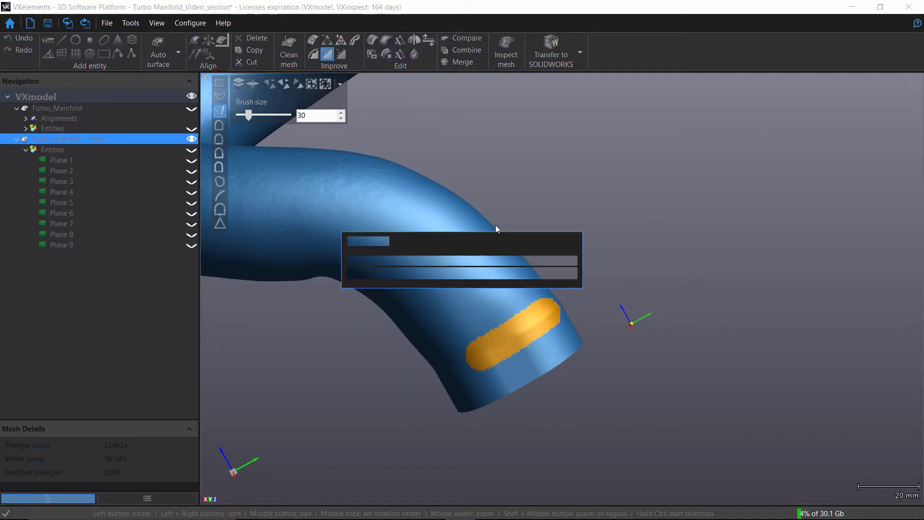
# Select and defeature the remaining stretches of the extrusion seam around the pipe's lower end, using brush size 30
pyautogui.moveTo(504, 324); pyautogui.dragTo(547, 328)
pyautogui.keyDown('ctrl'); pyautogui.click(549, 328); pyautogui.keyUp('ctrl')
pyautogui.keyDown('ctrl'); pyautogui.click(573, 267); pyautogui.keyUp('ctrl')
pyautogui.rightClick(572, 267)
pyautogui.moveTo(572, 267); pyautogui.dragTo(548, 306, button='middle')
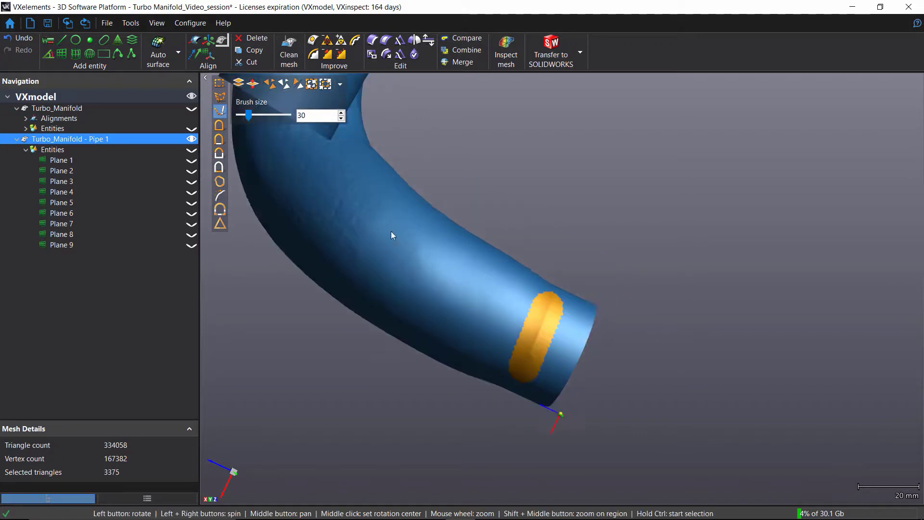
pyautogui.click(327, 53)
pyautogui.moveTo(558, 288); pyautogui.dragTo(600, 183)
pyautogui.moveTo(568, 217); pyautogui.dragTo(510, 260, button='middle')
pyautogui.click(327, 54)
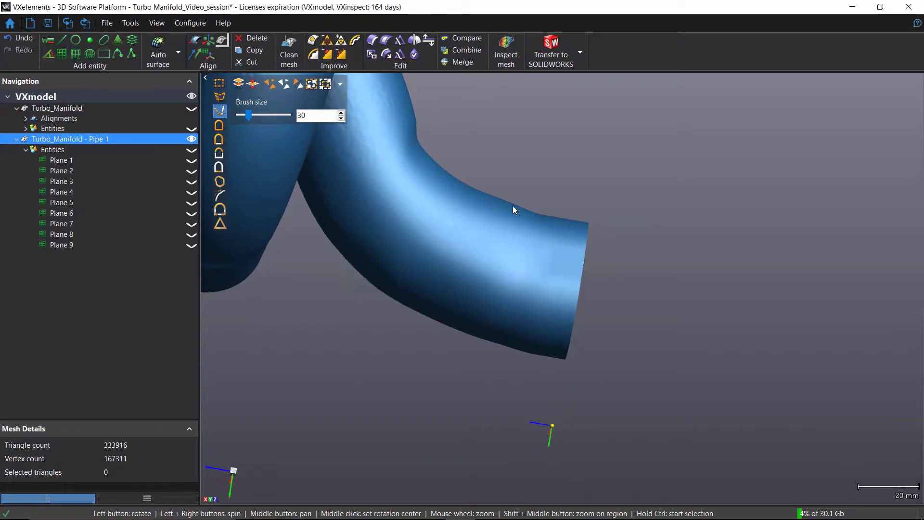
pyautogui.moveTo(512, 206); pyautogui.dragTo(548, 289)
pyautogui.keyDown('ctrl'); pyautogui.moveTo(589, 312); pyautogui.dragTo(606, 260); pyautogui.keyUp('ctrl')
pyautogui.click(332, 56)
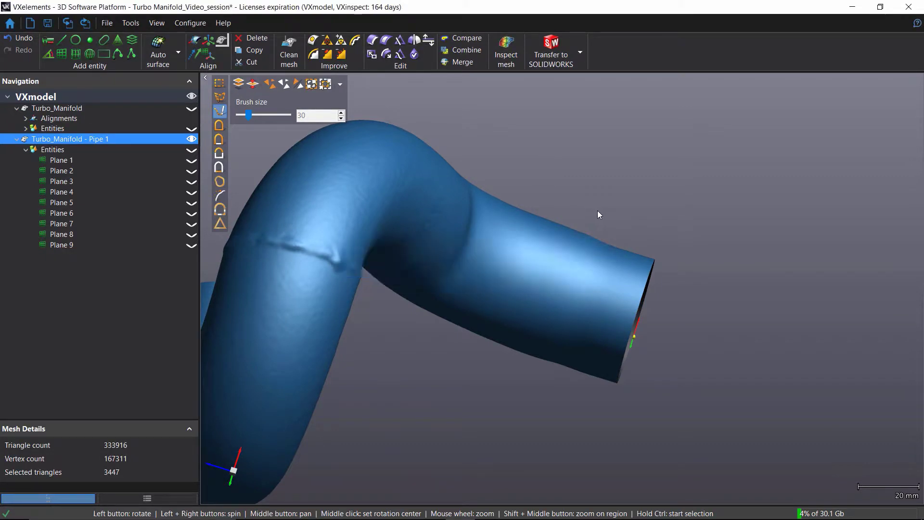
pyautogui.moveTo(596, 212); pyautogui.dragTo(603, 289)
pyautogui.keyDown('ctrl'); pyautogui.click(631, 222); pyautogui.keyUp('ctrl')
pyautogui.keyDown('ctrl'); pyautogui.click(630, 198); pyautogui.keyUp('ctrl')
pyautogui.rightClick(630, 198)
pyautogui.click(328, 54)
# Brush-select and defeature the first stretches of the raised weld bead across the pipe's middle bend
pyautogui.moveTo(522, 185)
pyautogui.mouseDown()
pyautogui.moveTo(550, 190)
pyautogui.moveTo(544, 116)
pyautogui.mouseUp()
pyautogui.keyDown('ctrl'); pyautogui.scroll(2, 447, 274); pyautogui.keyUp('ctrl')
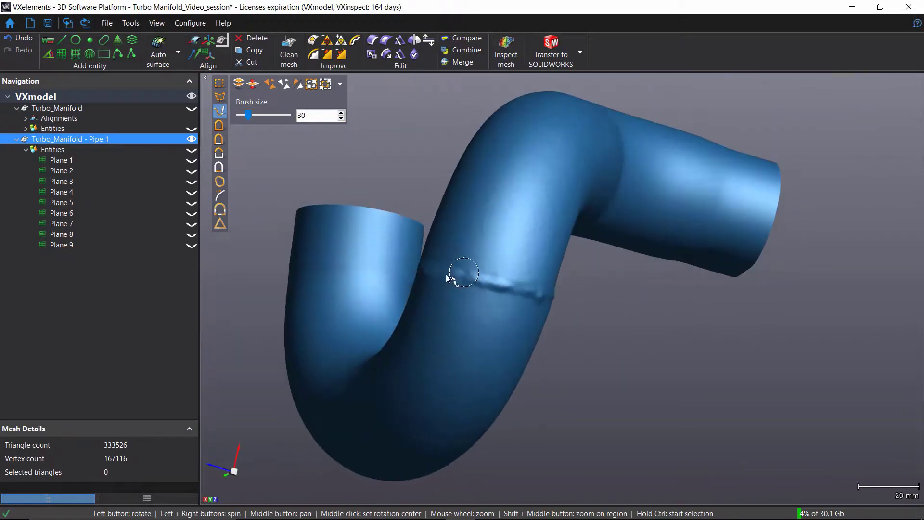
pyautogui.keyDown('ctrl'); pyautogui.click(441, 273); pyautogui.keyUp('ctrl')
pyautogui.keyDown('ctrl'); pyautogui.click(530, 294); pyautogui.keyUp('ctrl')
pyautogui.keyDown('ctrl'); pyautogui.rightClick(530, 295); pyautogui.keyUp('ctrl')
pyautogui.click(328, 54)
pyautogui.click(558, 300)
pyautogui.press('Escape')
pyautogui.moveTo(518, 263); pyautogui.dragTo(556, 276)
pyautogui.keyDown('ctrl'); pyautogui.moveTo(451, 258); pyautogui.dragTo(517, 275); pyautogui.keyUp('ctrl')
pyautogui.click(327, 55)
# Continue around the middle bend with brush size 40, selecting and defeaturing the rest of the weld bead
pyautogui.keyDown('ctrl'); pyautogui.click(387, 250); pyautogui.keyUp('ctrl')
pyautogui.moveTo(533, 226)
pyautogui.mouseDown()
pyautogui.moveTo(392, 231)
pyautogui.moveTo(693, 241)
pyautogui.mouseUp()
pyautogui.keyDown('ctrl'); pyautogui.click(440, 265); pyautogui.keyUp('ctrl')
pyautogui.rightClick(440, 266)
pyautogui.click(327, 54)
pyautogui.keyDown('ctrl'); pyautogui.click(679, 335); pyautogui.keyUp('ctrl')
pyautogui.keyDown('ctrl'); pyautogui.click(628, 319); pyautogui.keyUp('ctrl')
pyautogui.keyDown('ctrl'); pyautogui.rightClick(629, 319); pyautogui.keyUp('ctrl')
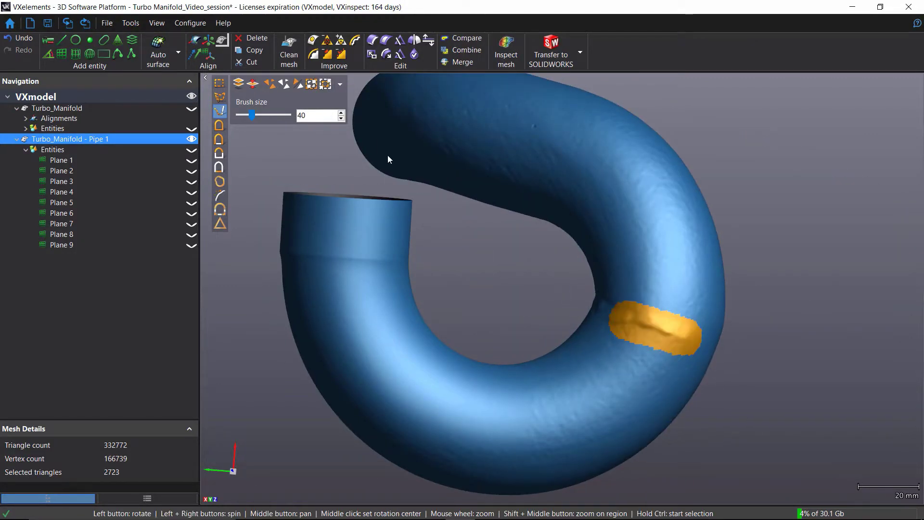
pyautogui.click(328, 54)
pyautogui.moveTo(589, 328); pyautogui.dragTo(674, 361)
pyautogui.keyDown('ctrl'); pyautogui.click(490, 295); pyautogui.keyUp('ctrl')
pyautogui.keyDown('ctrl'); pyautogui.rightClick(490, 295); pyautogui.keyUp('ctrl')
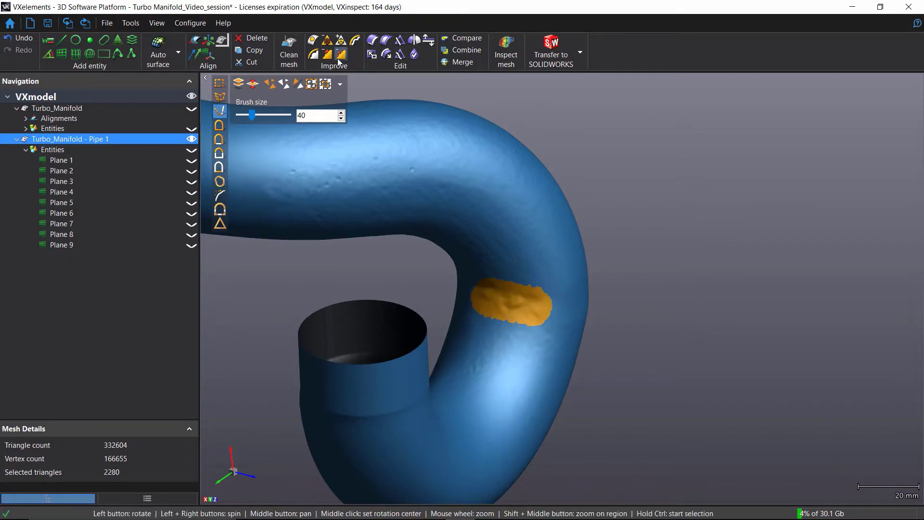
pyautogui.click(328, 54)
# Brush-select and defeature the first stretches of the extrusion seam at the pipe's upper end, using brush size 40
pyautogui.moveTo(414, 317)
pyautogui.mouseDown()
pyautogui.moveTo(548, 304)
pyautogui.moveTo(524, 289)
pyautogui.mouseUp()
pyautogui.scroll(1, 525, 288)
pyautogui.keyDown('ctrl'); pyautogui.click(497, 265); pyautogui.keyUp('ctrl')
pyautogui.keyDown('ctrl'); pyautogui.click(580, 289); pyautogui.keyUp('ctrl')
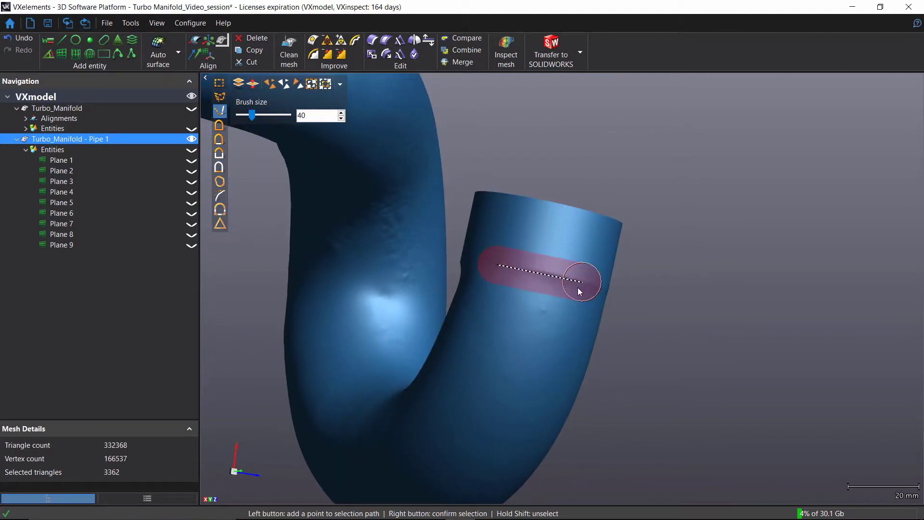
pyautogui.keyDown('ctrl'); pyautogui.rightClick(579, 288); pyautogui.keyUp('ctrl')
pyautogui.click(328, 55)
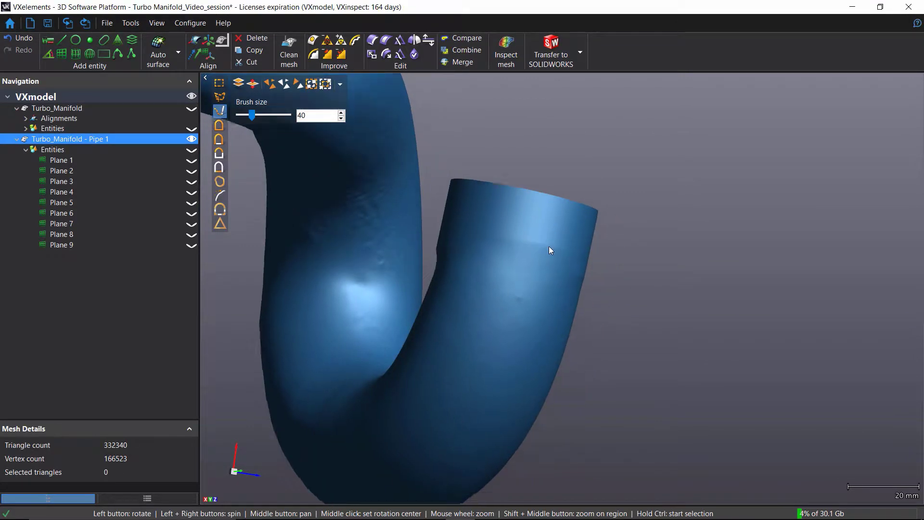
pyautogui.moveTo(550, 250)
pyautogui.mouseDown()
pyautogui.moveTo(333, 278)
pyautogui.moveTo(439, 302)
pyautogui.moveTo(647, 317)
pyautogui.moveTo(679, 311)
pyautogui.mouseUp()
pyautogui.keyDown('ctrl'); pyautogui.rightClick(364, 281); pyautogui.keyUp('ctrl')
pyautogui.click(328, 55)
# Work around the upper end with brush size 40, defeaturing the remaining stretches of its extrusion seam
pyautogui.scroll(2, 679, 311)
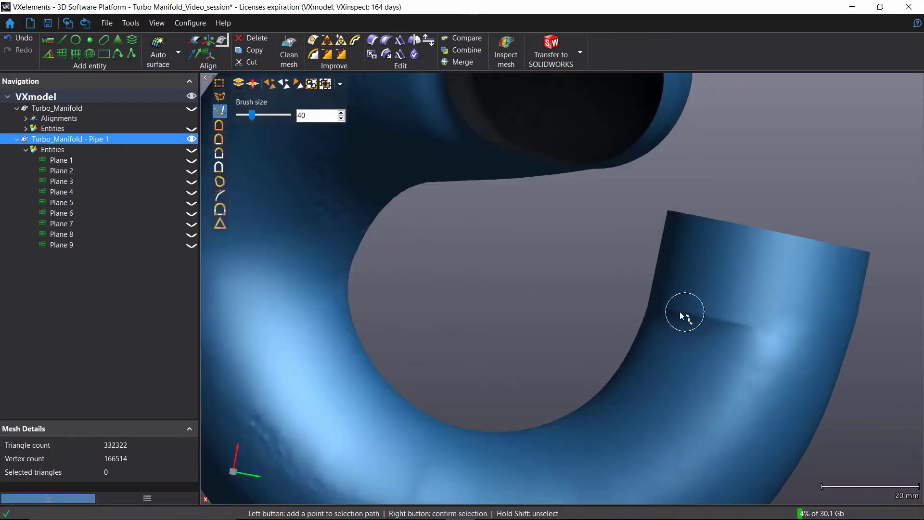
pyautogui.keyDown('ctrl'); pyautogui.click(681, 311); pyautogui.keyUp('ctrl')
pyautogui.keyDown('ctrl'); pyautogui.click(736, 322); pyautogui.keyUp('ctrl')
pyautogui.keyDown('ctrl'); pyautogui.rightClick(736, 321); pyautogui.keyUp('ctrl')
pyautogui.click(327, 56)
pyautogui.moveTo(743, 318); pyautogui.dragTo(637, 318)
pyautogui.keyDown('ctrl'); pyautogui.click(412, 273); pyautogui.keyUp('ctrl')
pyautogui.keyDown('ctrl'); pyautogui.click(502, 282); pyautogui.keyUp('ctrl')
pyautogui.keyDown('ctrl'); pyautogui.rightClick(503, 282); pyautogui.keyUp('ctrl')
pyautogui.click(328, 55)
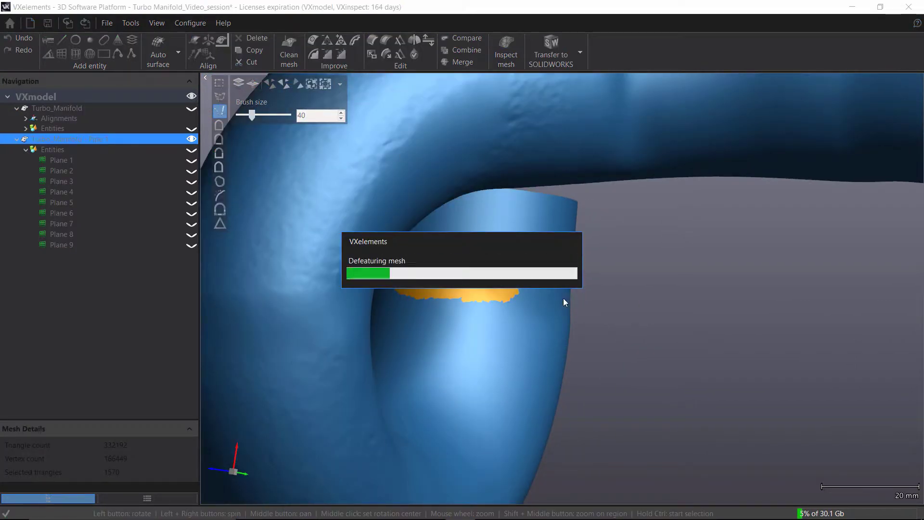
pyautogui.moveTo(534, 313); pyautogui.dragTo(529, 286)
pyautogui.keyDown('ctrl'); pyautogui.click(526, 279); pyautogui.keyUp('ctrl')
pyautogui.keyDown('ctrl'); pyautogui.click(424, 275); pyautogui.keyUp('ctrl')
pyautogui.keyDown('ctrl'); pyautogui.rightClick(423, 275); pyautogui.keyUp('ctrl')
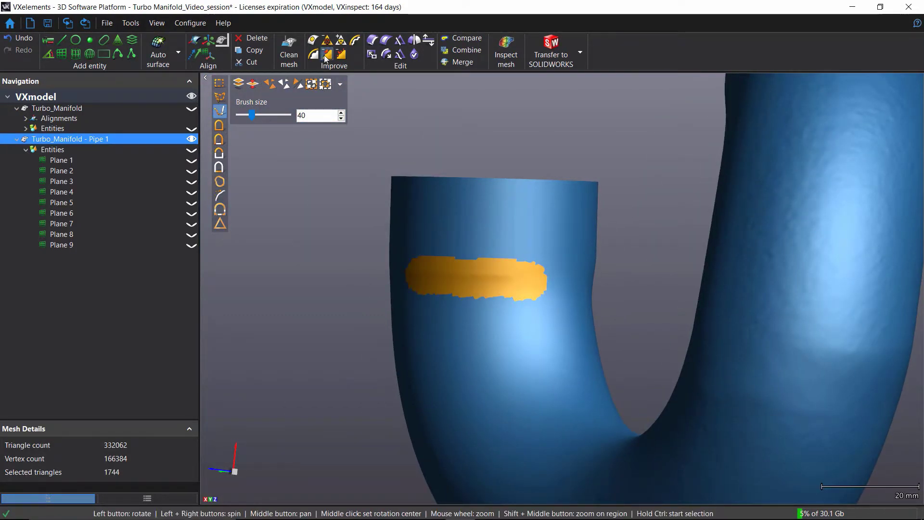
pyautogui.click(328, 55)
# Remove spikes from the whole pipe mesh at spike level 100
pyautogui.scroll(-5, 507, 226)
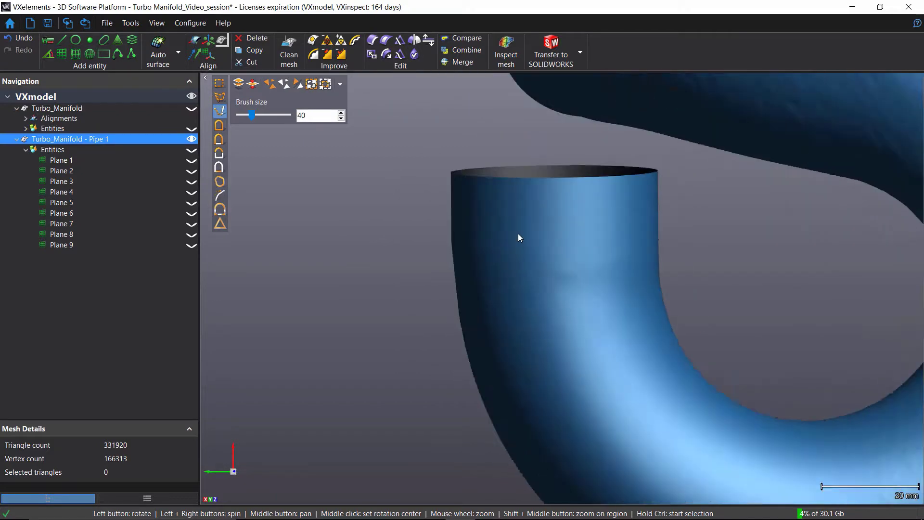
pyautogui.moveTo(507, 262); pyautogui.dragTo(561, 239)
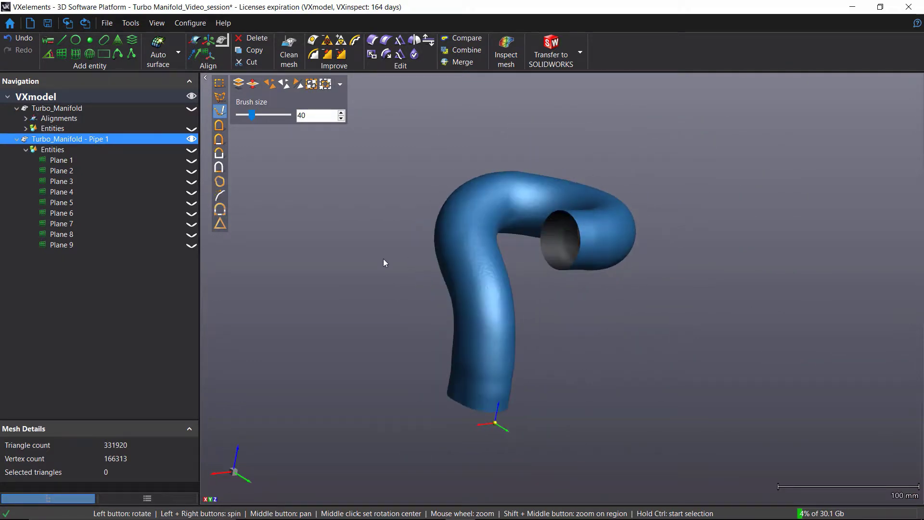
pyautogui.scroll(3, 495, 274)
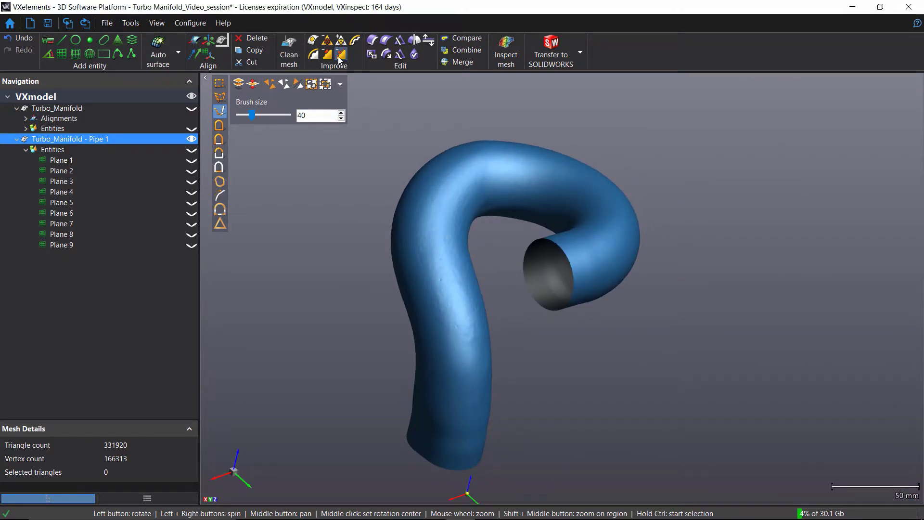
pyautogui.click(341, 55)
pyautogui.moveTo(423, 243); pyautogui.dragTo(313, 211)
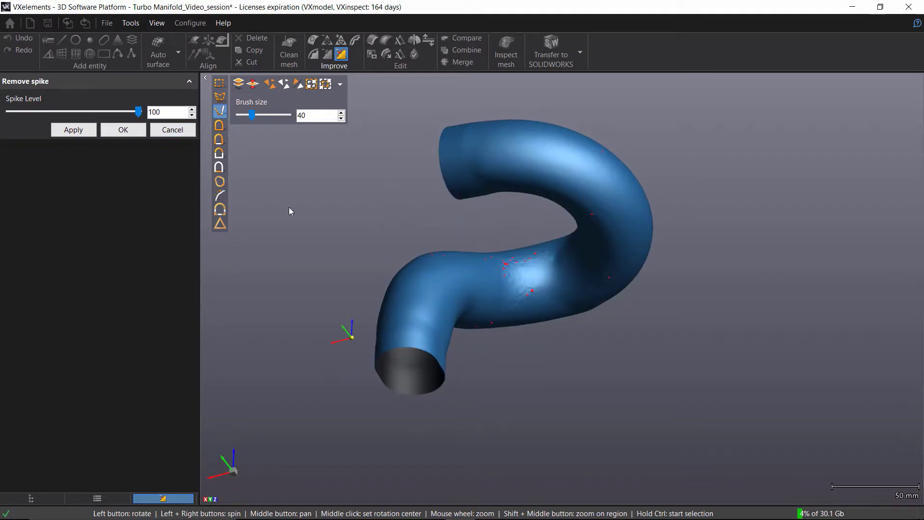
pyautogui.click(85, 135)
pyautogui.moveTo(403, 247); pyautogui.dragTo(413, 231)
pyautogui.click(119, 135)
# Smooth the whole pipe mesh with a smoothing weight of 25 and 10 iterations
pyautogui.click(314, 55)
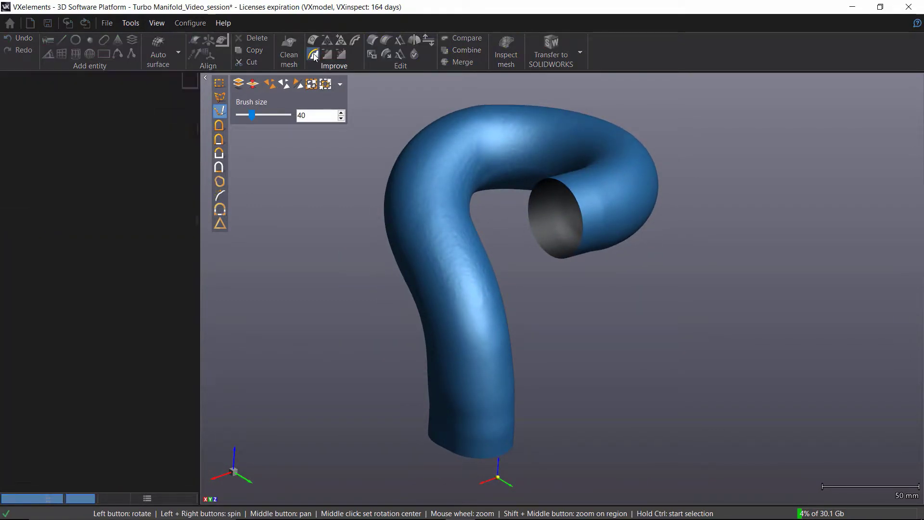
pyautogui.moveTo(362, 208); pyautogui.dragTo(337, 154)
pyautogui.click(73, 217)
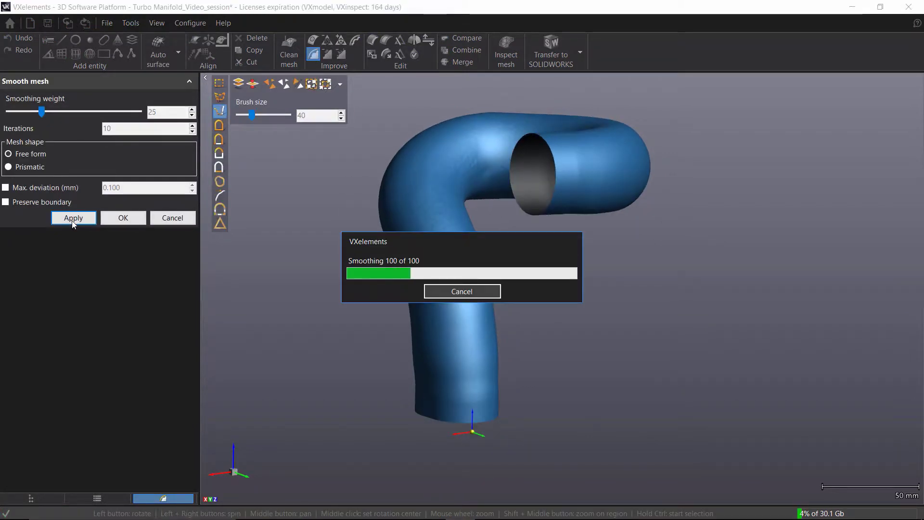
pyautogui.moveTo(480, 264); pyautogui.dragTo(398, 253)
pyautogui.click(135, 219)
# Run Clean mesh on the Turbo_Manifold - Pipe 1 mesh with its existing settings
pyautogui.scroll(-2, 399, 254)
pyautogui.moveTo(400, 255); pyautogui.dragTo(418, 261, button='middle')
pyautogui.click(293, 58)
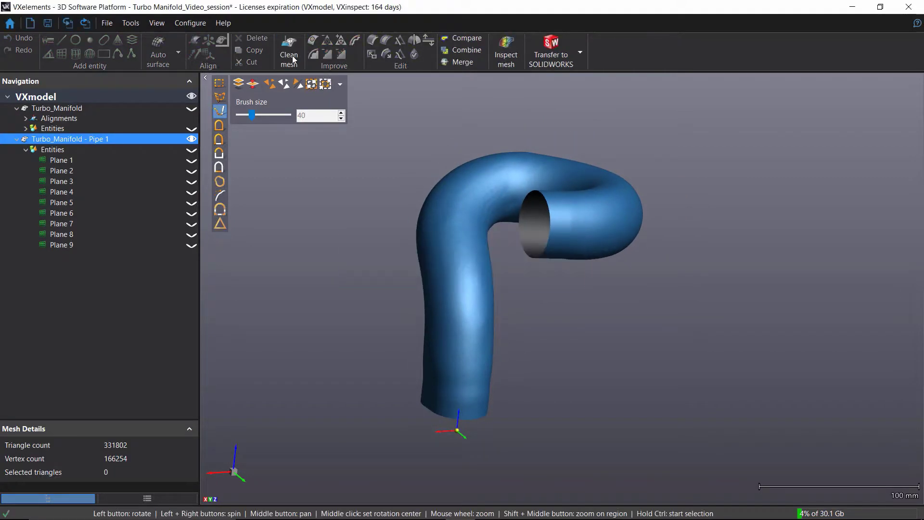
pyautogui.click(120, 248)
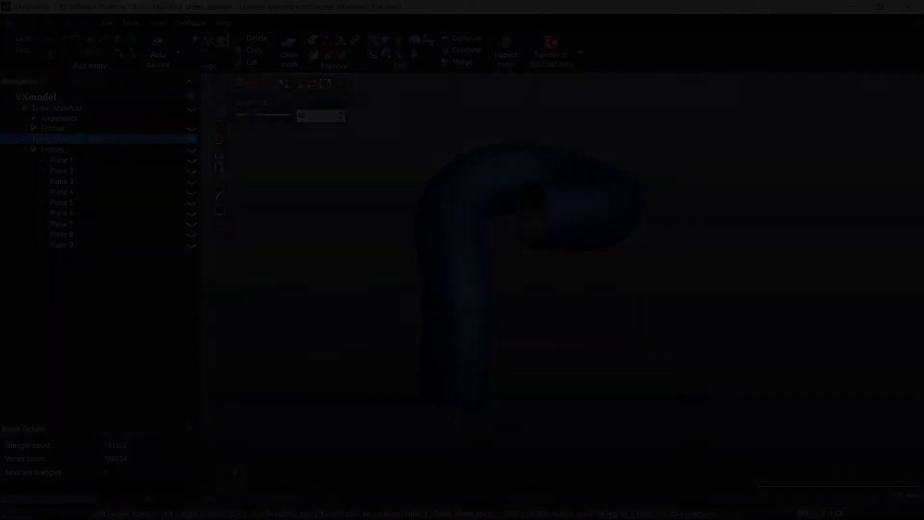
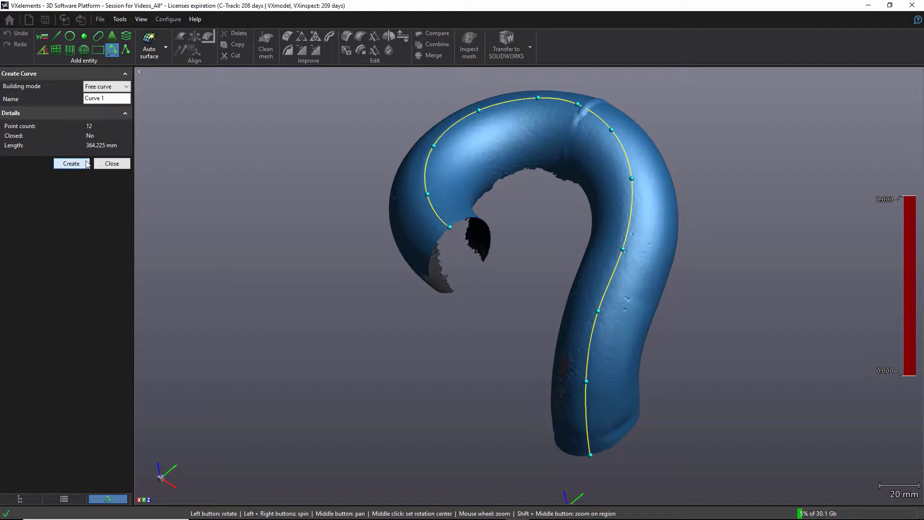
# Finish the free curve along the second pipe and expand the entity list of Pipe 2
pyautogui.click(112, 112)
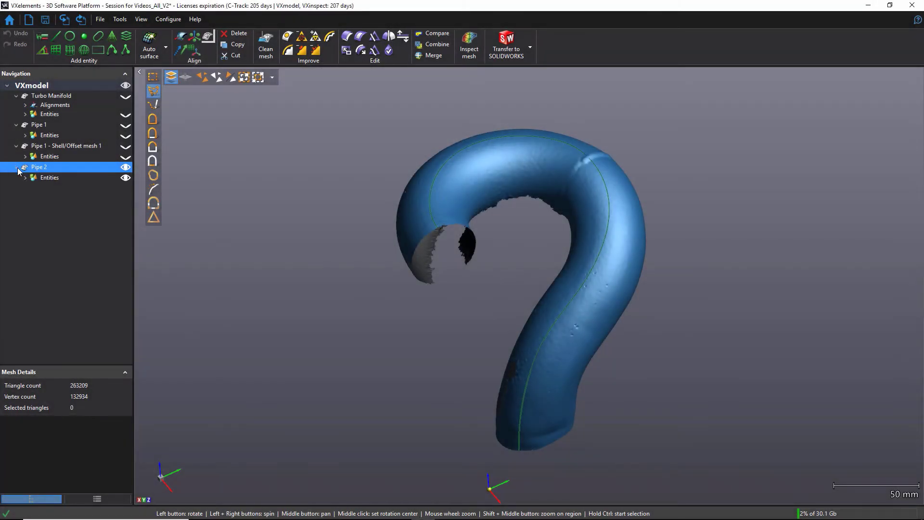
pyautogui.click(18, 167)
pyautogui.click(25, 178)
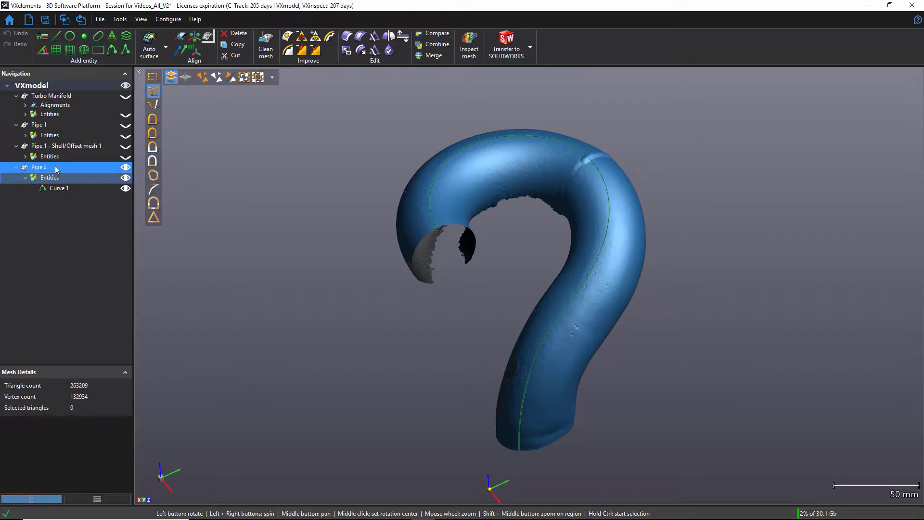
# Start a cross-section entity on Pipe 2 in Along curve mode, using Curve 1 as the existing curve
pyautogui.click(127, 35)
pyautogui.click(126, 87)
pyautogui.click(103, 112)
pyautogui.click(104, 159)
pyautogui.click(87, 185)
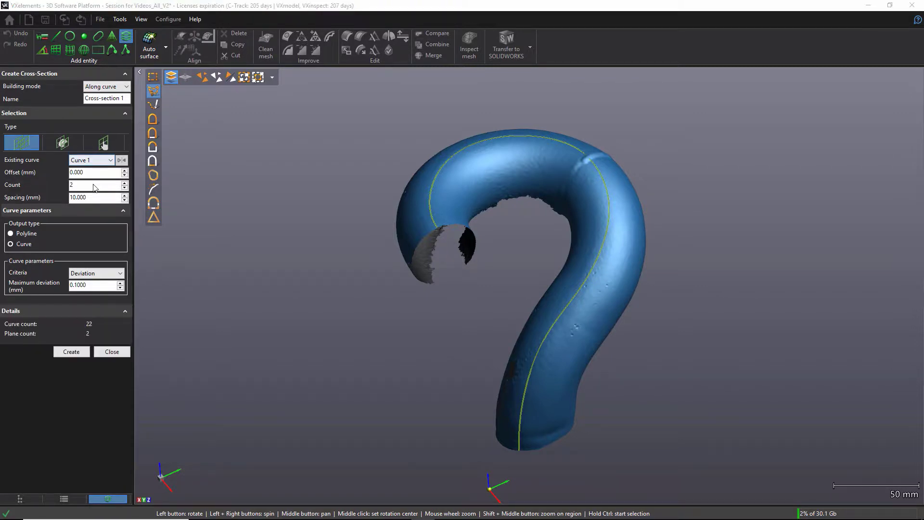
# Set the offset to 10 mm, count to 3 and spacing to 70 mm, and create the sections on the pipe's upper portion only
pyautogui.doubleClick(94, 173)
pyautogui.write('1')
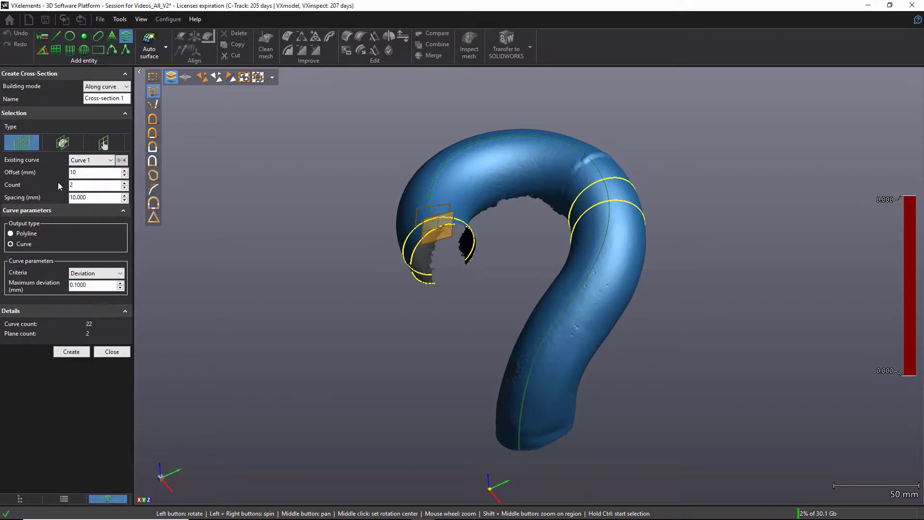
pyautogui.write('0')
pyautogui.press('Tab')
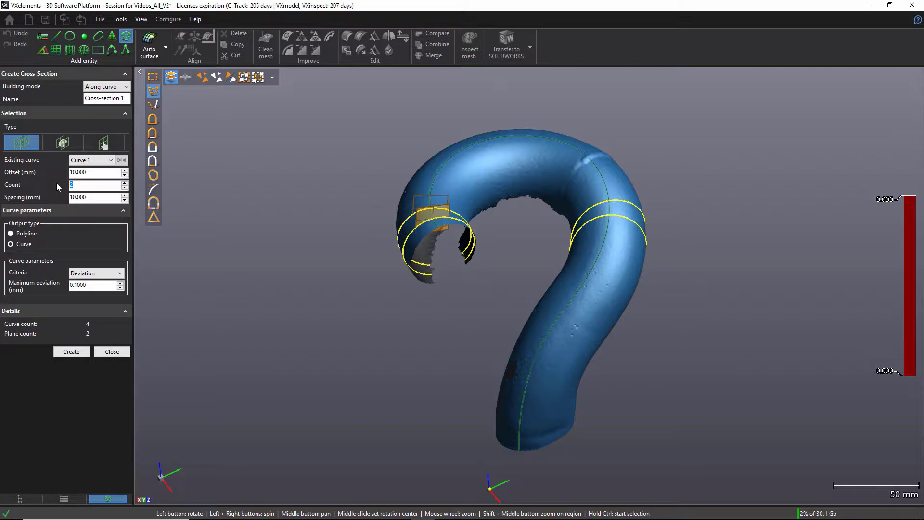
pyautogui.write('3')
pyautogui.press('Tab')
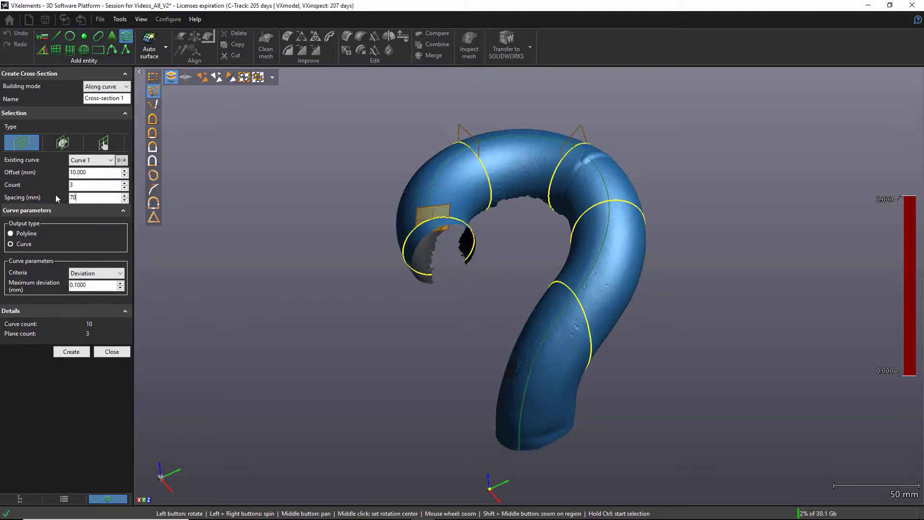
pyautogui.click(153, 91)
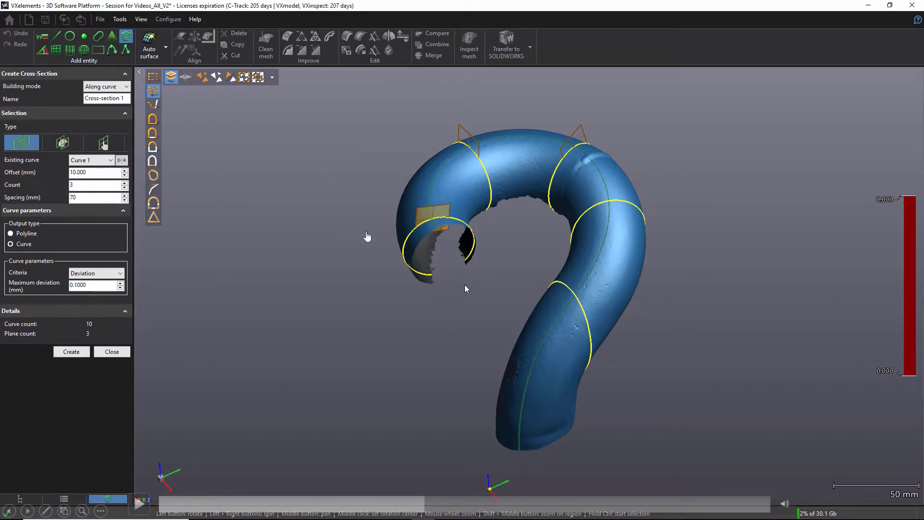
pyautogui.click(355, 266)
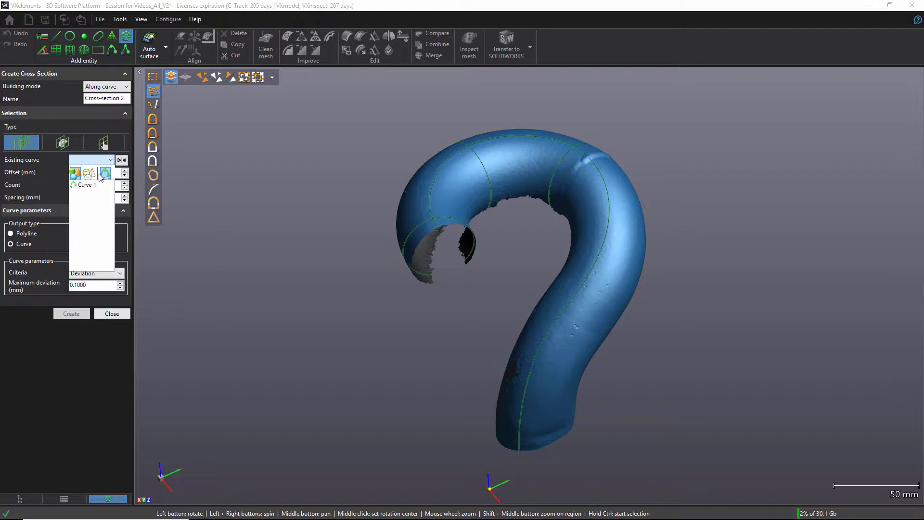
# Create a second cross-section set along Curve 1 at 220 mm offset, 3 sections spaced 70 mm, limited to the pipe's lower portion
pyautogui.click(85, 184)
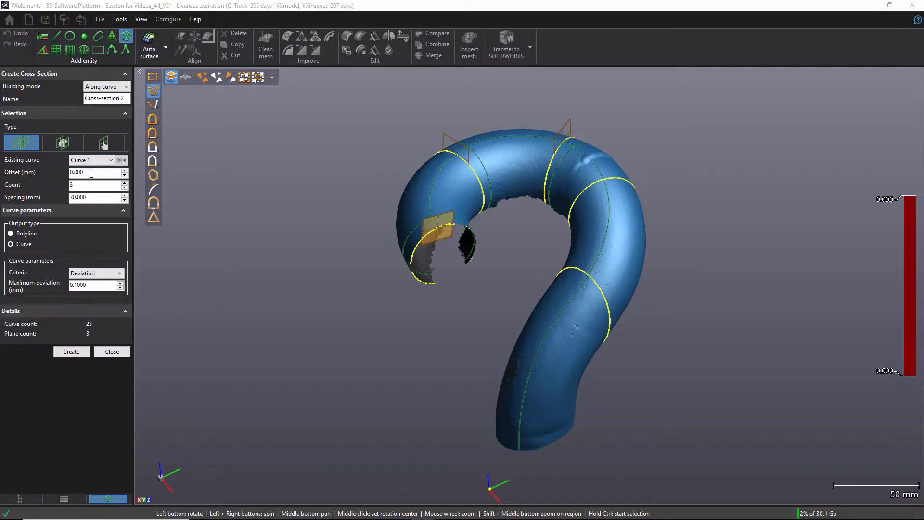
pyautogui.write('220')
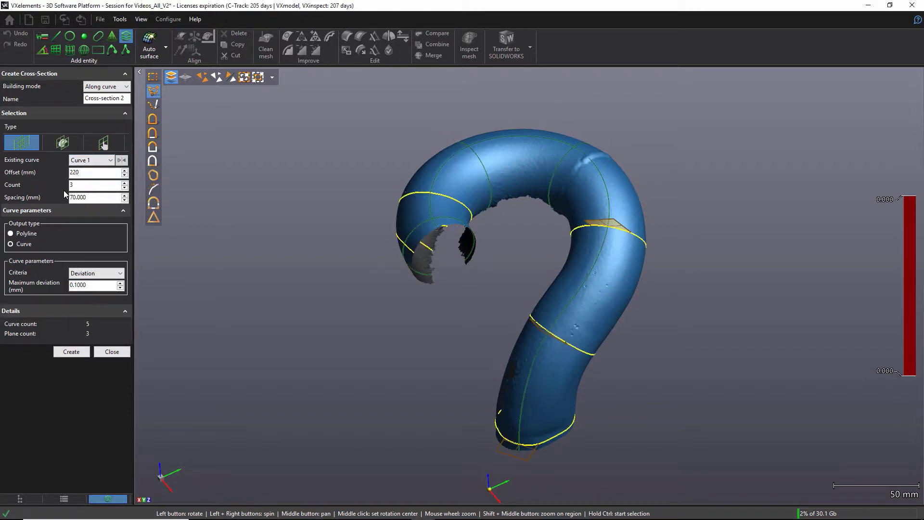
pyautogui.keyDown('ctrl'); pyautogui.click(531, 239); pyautogui.keyUp('ctrl')
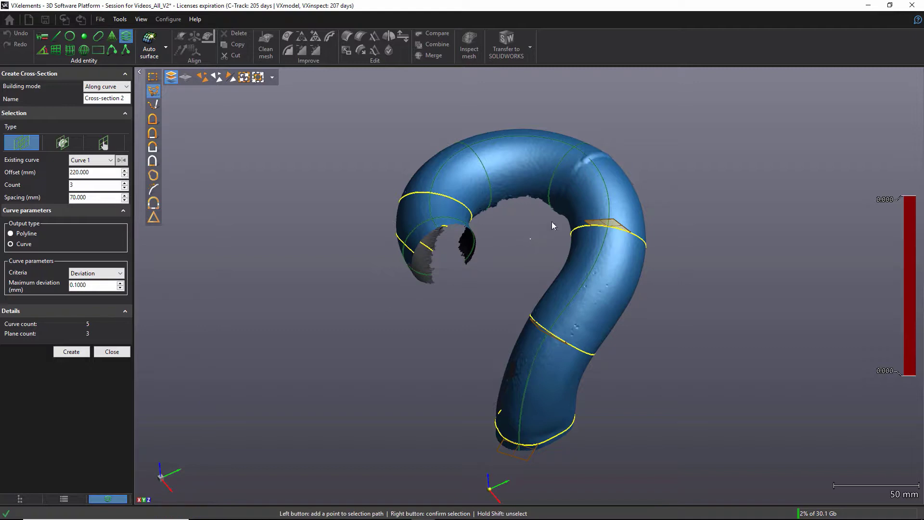
pyautogui.keyDown('ctrl'); pyautogui.click(628, 157); pyautogui.keyUp('ctrl')
pyautogui.keyDown('ctrl'); pyautogui.click(677, 265); pyautogui.keyUp('ctrl')
pyautogui.keyDown('ctrl'); pyautogui.click(587, 465); pyautogui.keyUp('ctrl')
pyautogui.rightClick(425, 466)
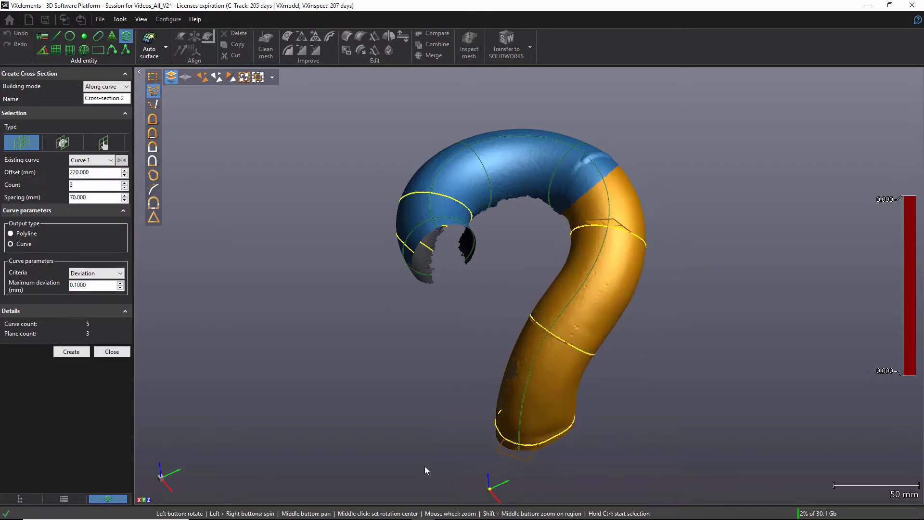
pyautogui.click(76, 354)
pyautogui.click(112, 312)
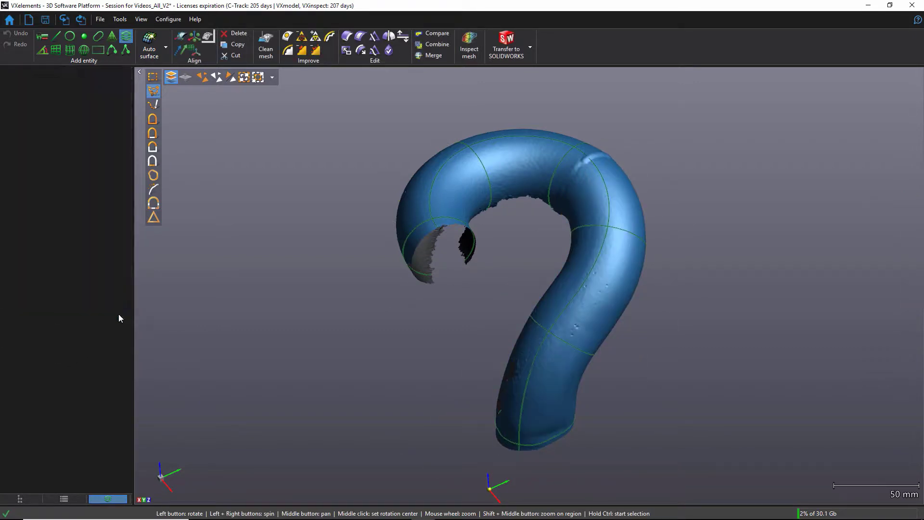
# Select Curve 1 and both cross-section sets of Pipe 2 together to review the extracted entities
pyautogui.click(71, 199)
pyautogui.click(75, 210)
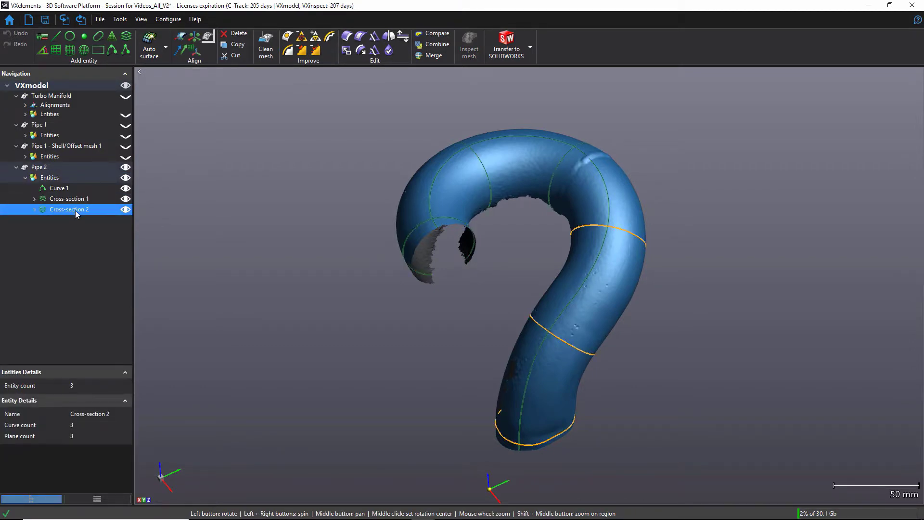
pyautogui.keyDown('ctrl'); pyautogui.click(74, 199); pyautogui.keyUp('ctrl')
pyautogui.keyDown('ctrl'); pyautogui.click(59, 188); pyautogui.keyUp('ctrl')
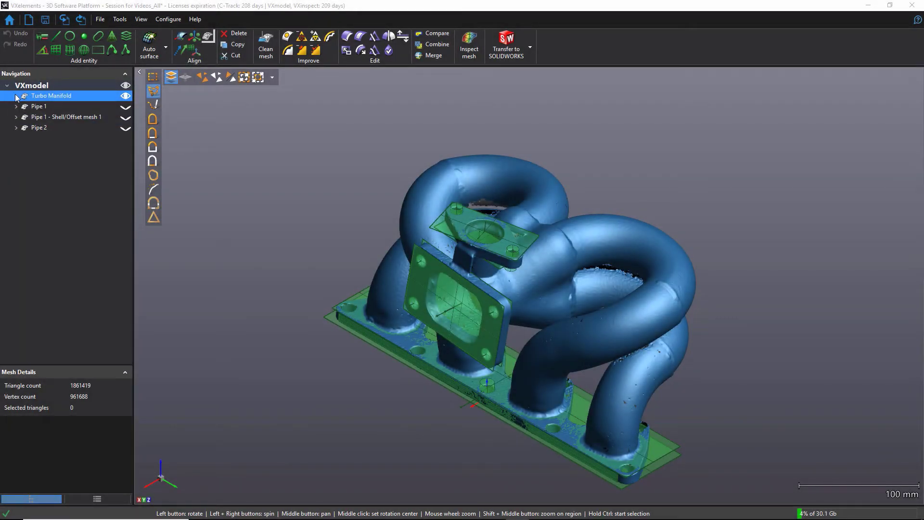
# Expand the Turbo Manifold mesh's entities, select them all, and transfer them to SOLIDWORKS
pyautogui.click(16, 96)
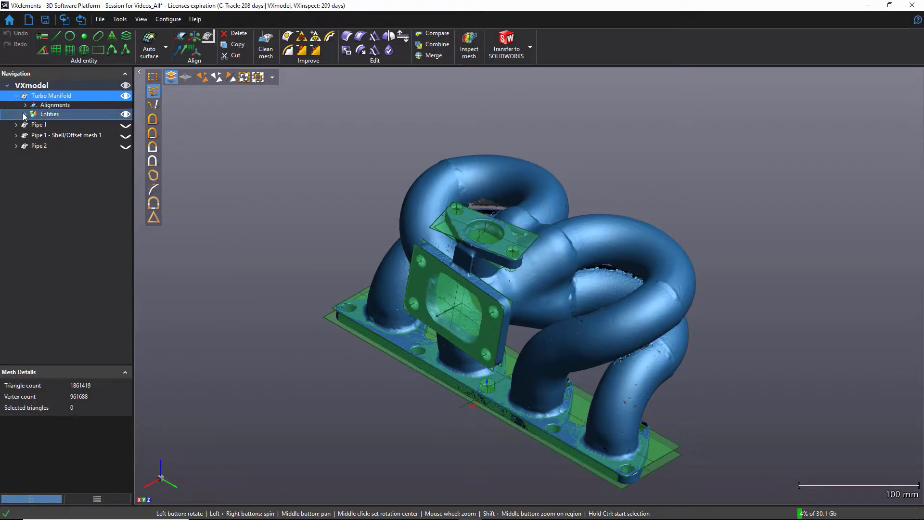
pyautogui.click(25, 114)
pyautogui.click(91, 112)
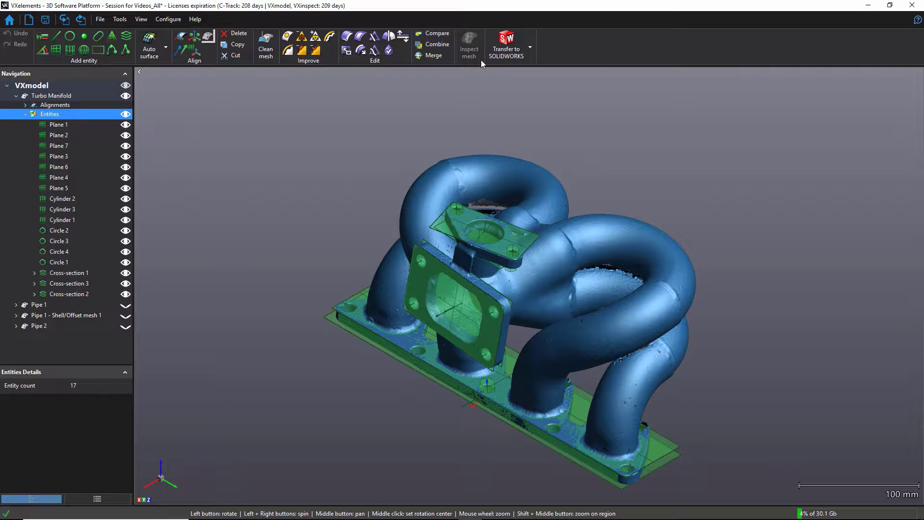
pyautogui.click(500, 50)
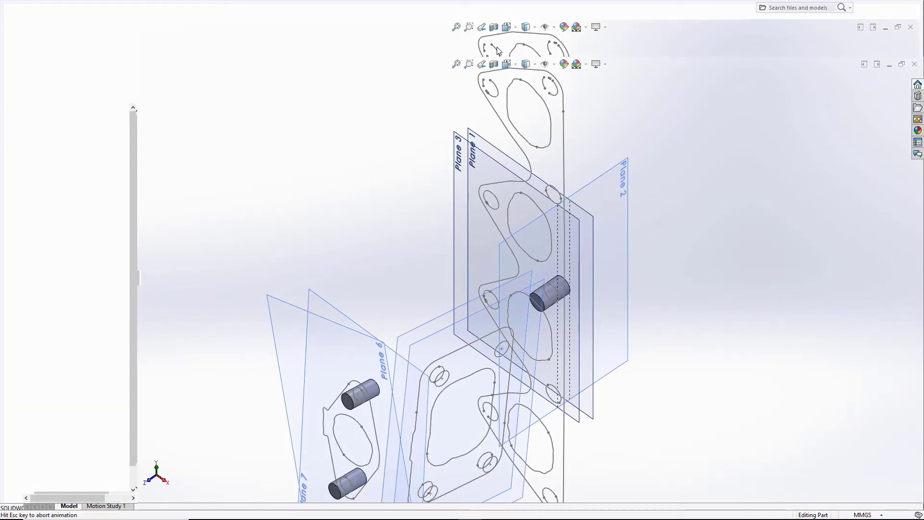
pyautogui.moveTo(478, 443); pyautogui.dragTo(517, 184, button='middle')
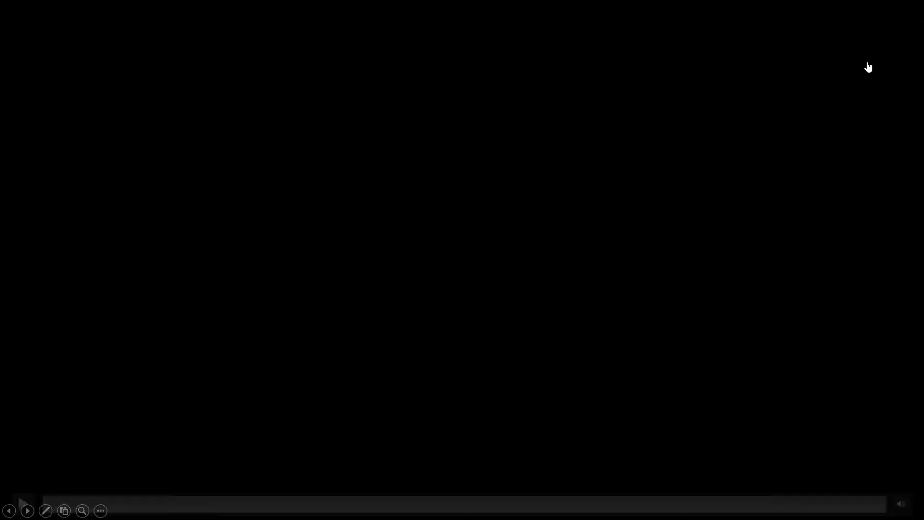
pyautogui.click(662, 509)
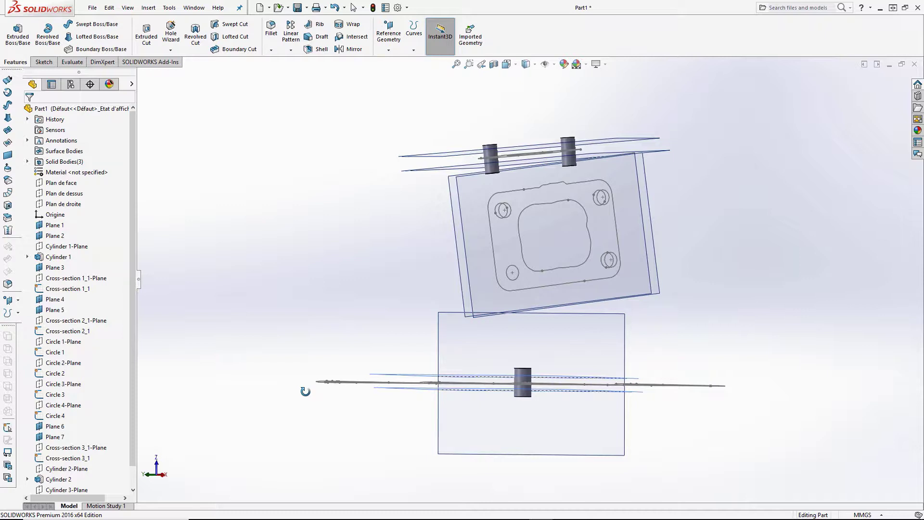
pyautogui.moveTo(305, 391); pyautogui.dragTo(180, 429, button='middle')
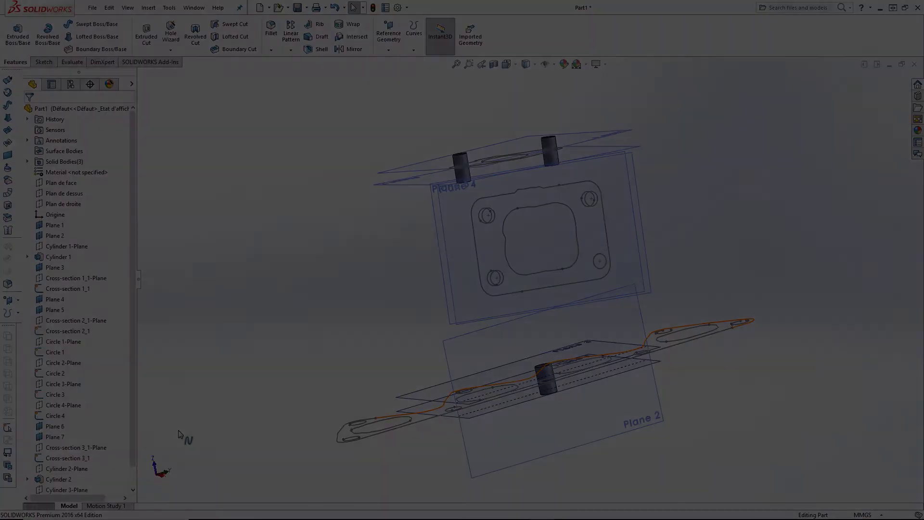
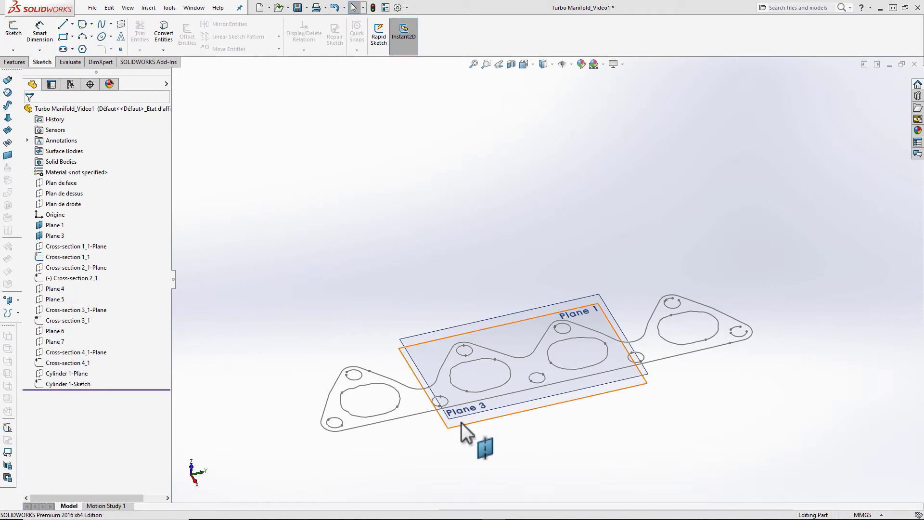
# Start a sketch on Plane 1 and convert the flange cross-section's outer contour into it as a chain
pyautogui.click(461, 423)
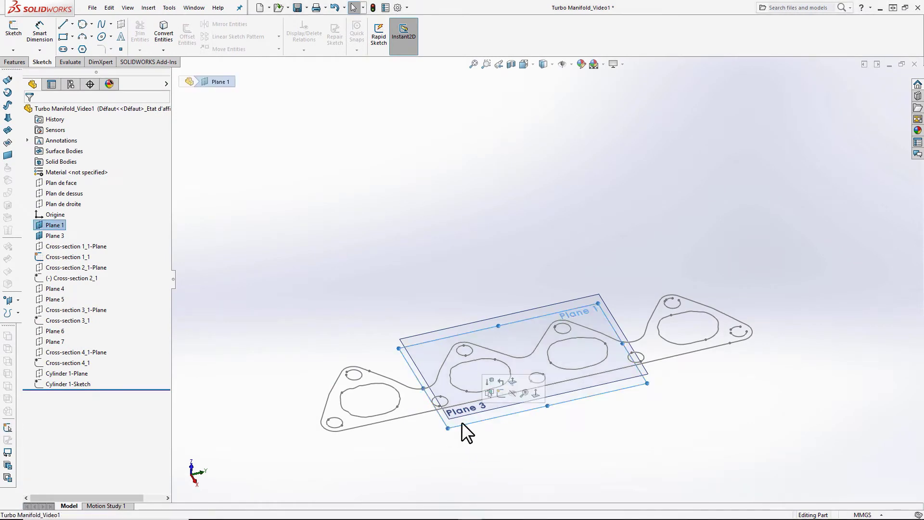
pyautogui.click(8, 38)
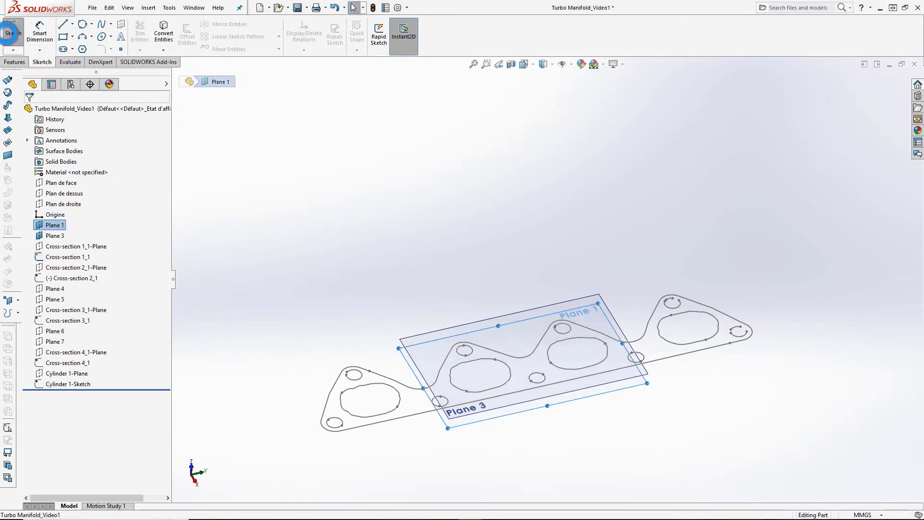
pyautogui.click(168, 28)
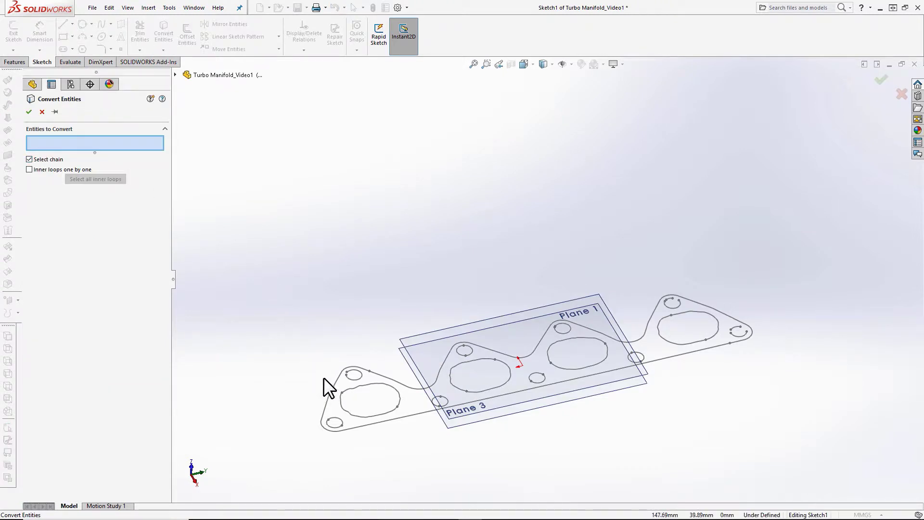
pyautogui.click(333, 389)
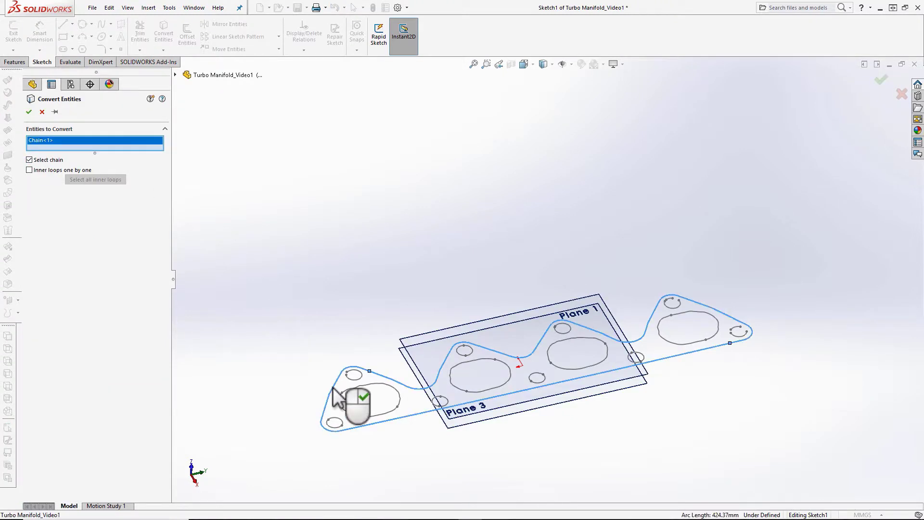
pyautogui.click(28, 112)
# Change both converted splines of the flange outline to construction geometry
pyautogui.scroll(-2, 474, 397)
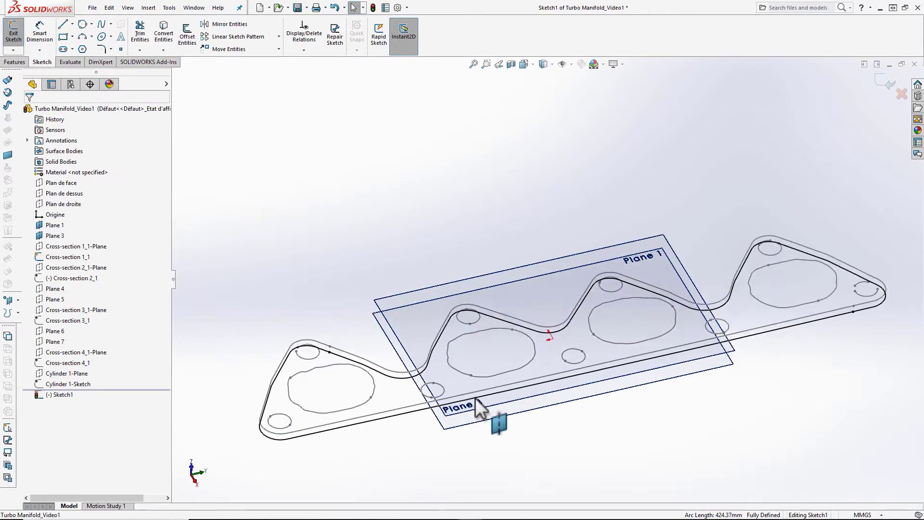
pyautogui.moveTo(539, 442)
pyautogui.mouseDown(button='middle')
pyautogui.moveTo(533, 237)
pyautogui.moveTo(495, 326)
pyautogui.moveTo(516, 476)
pyautogui.mouseUp(button='middle')
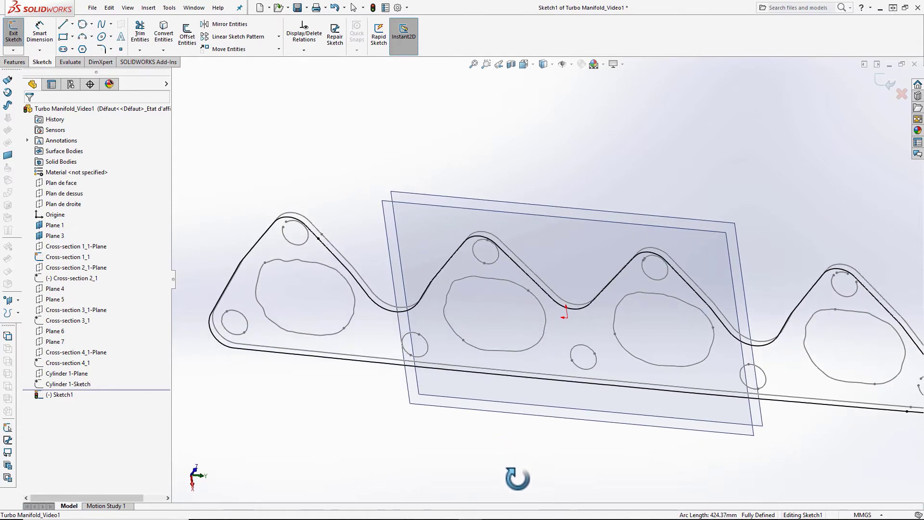
pyautogui.click(389, 310)
pyautogui.keyDown('ctrl'); pyautogui.click(382, 365); pyautogui.keyUp('ctrl')
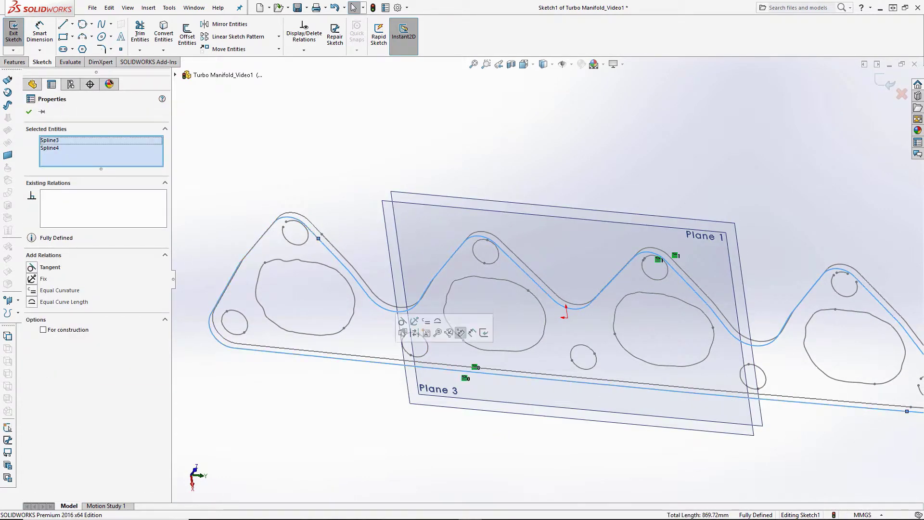
pyautogui.click(412, 333)
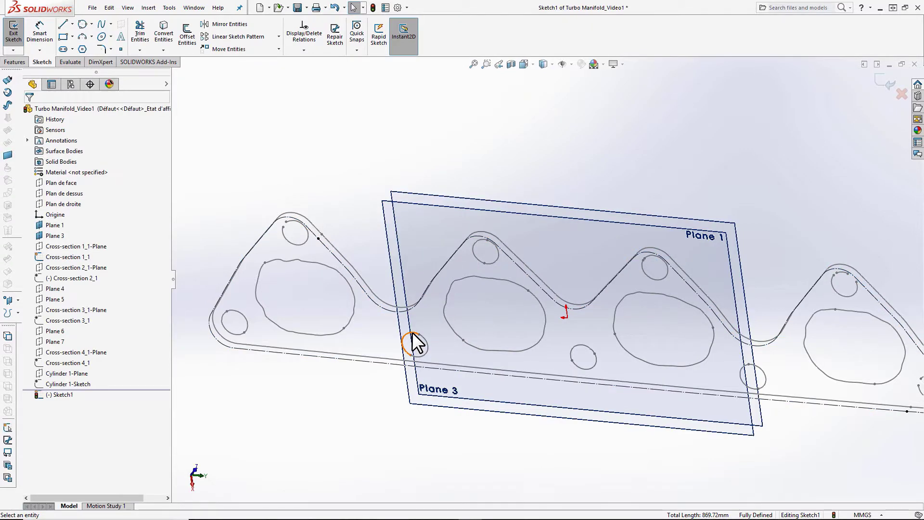
# Facing the sketch plane, sketch a line along the flange's left slanted edge and a horizontal line along its bottom edge
pyautogui.click(524, 65)
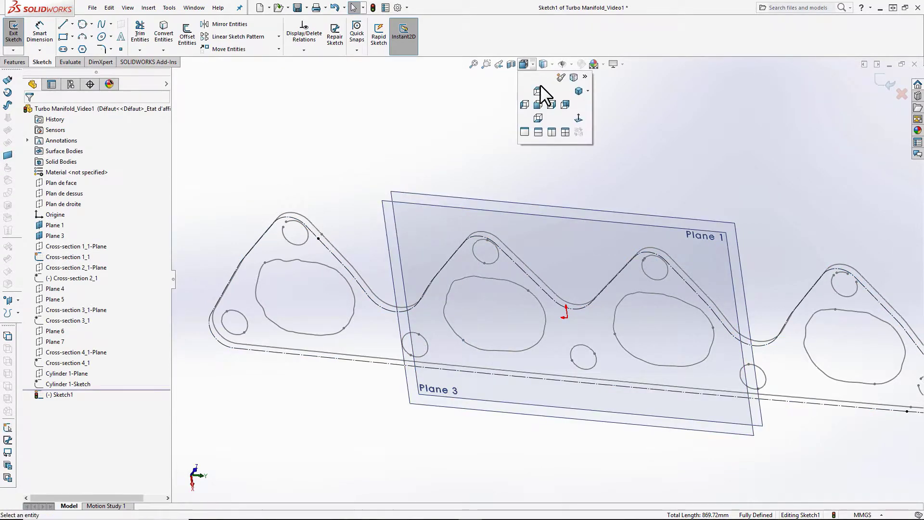
pyautogui.click(578, 118)
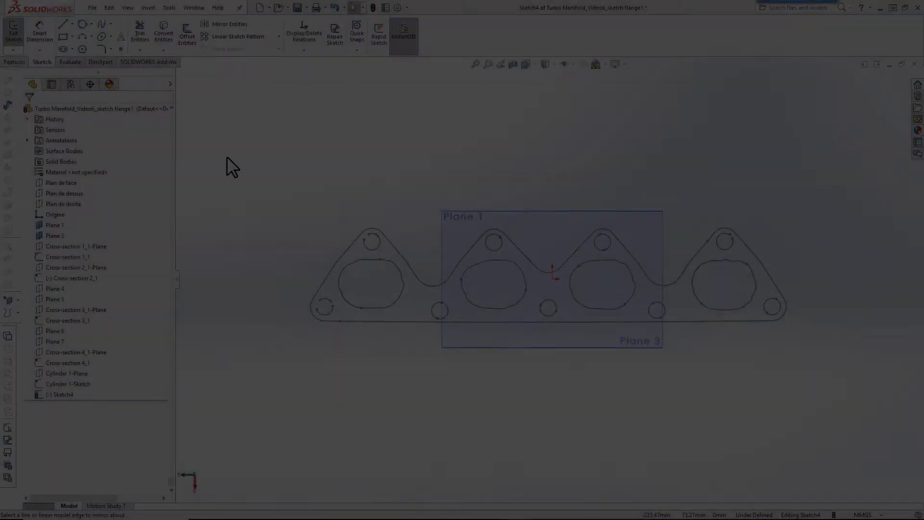
pyautogui.click(63, 24)
pyautogui.click(358, 237)
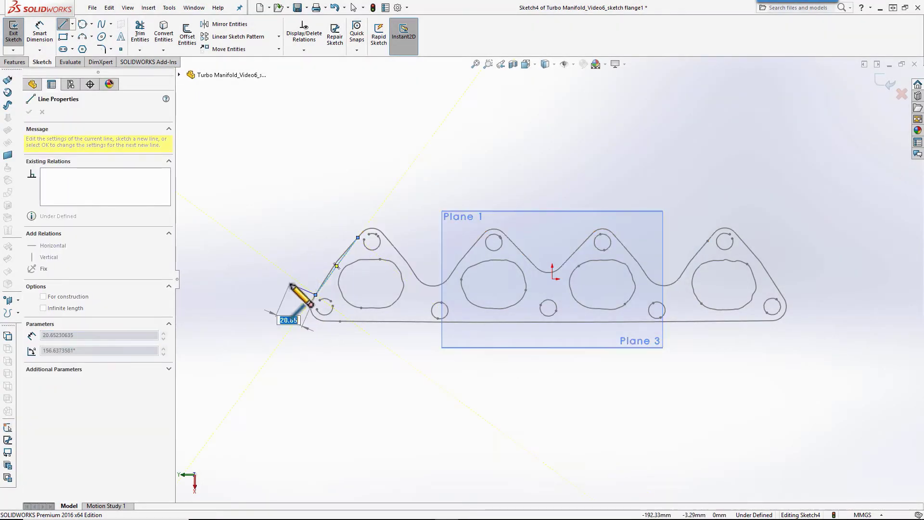
pyautogui.click(315, 294)
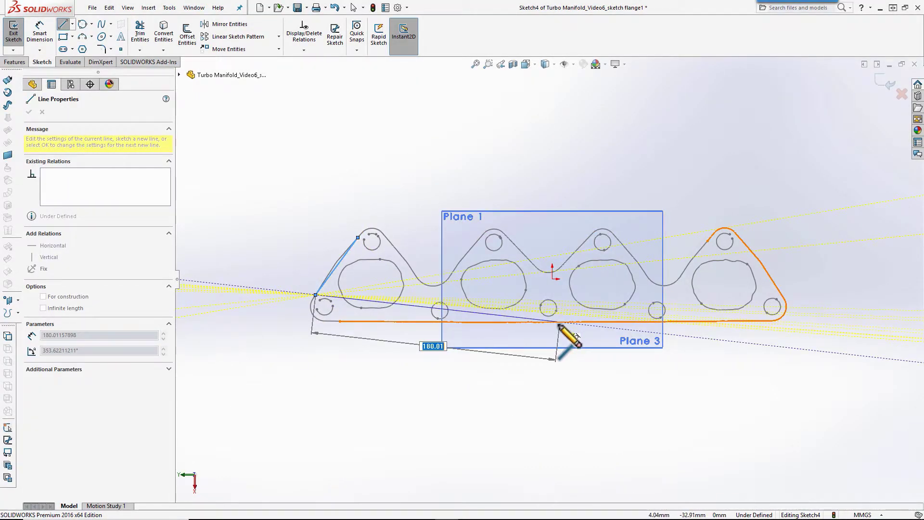
pyautogui.press('Escape')
pyautogui.press('l')
pyautogui.click(538, 322)
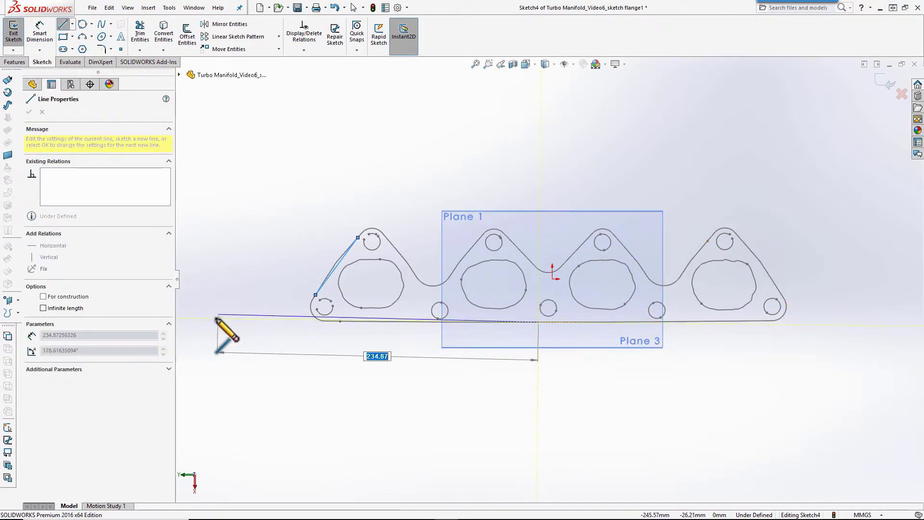
pyautogui.click(212, 322)
pyautogui.press('Escape')
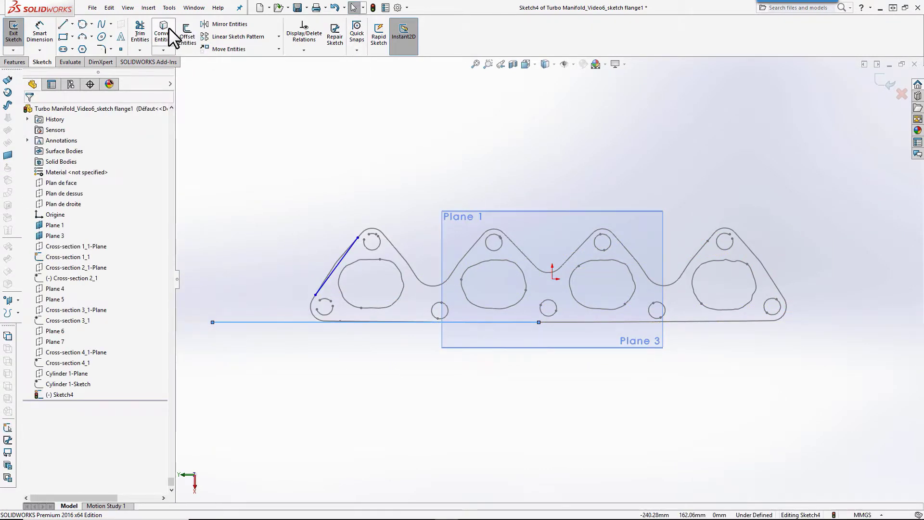
# Extend the slanted line's lower end until it meets the horizontal bottom line
pyautogui.click(140, 50)
pyautogui.click(159, 73)
pyautogui.click(347, 253)
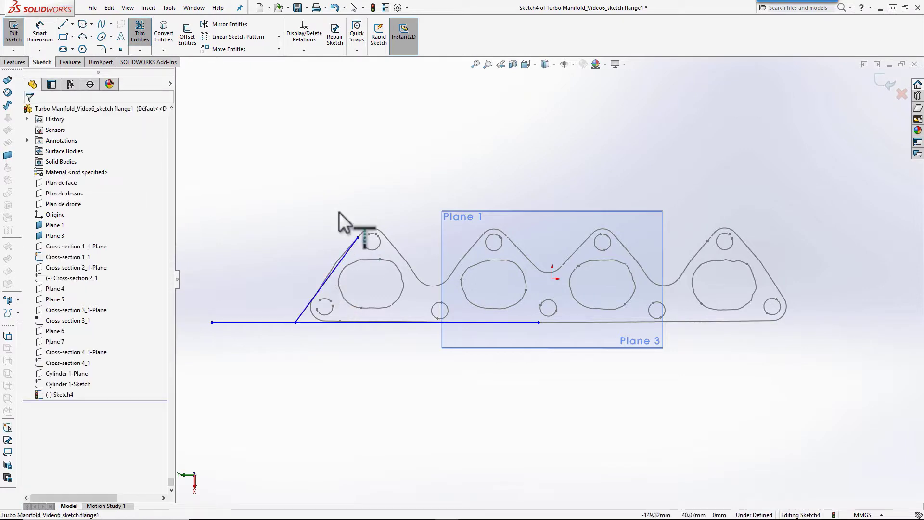
# Sketch a three-point perimeter circle over the leftmost upper bolt hole
pyautogui.click(83, 23)
pyautogui.click(364, 240)
pyautogui.click(378, 235)
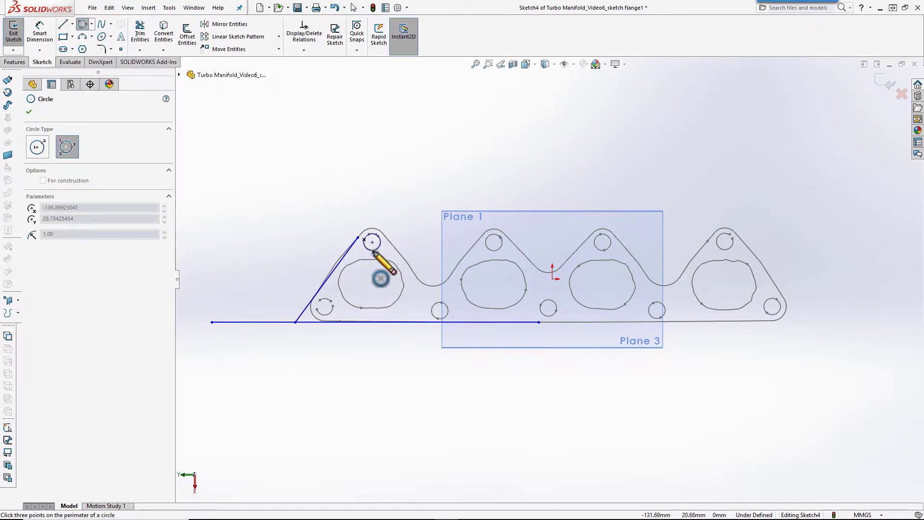
pyautogui.click(373, 250)
pyautogui.press('Escape')
# Sketch a vertical line downward from the upper-left circle's centre past the bottom edge and make it construction geometry
pyautogui.press('l')
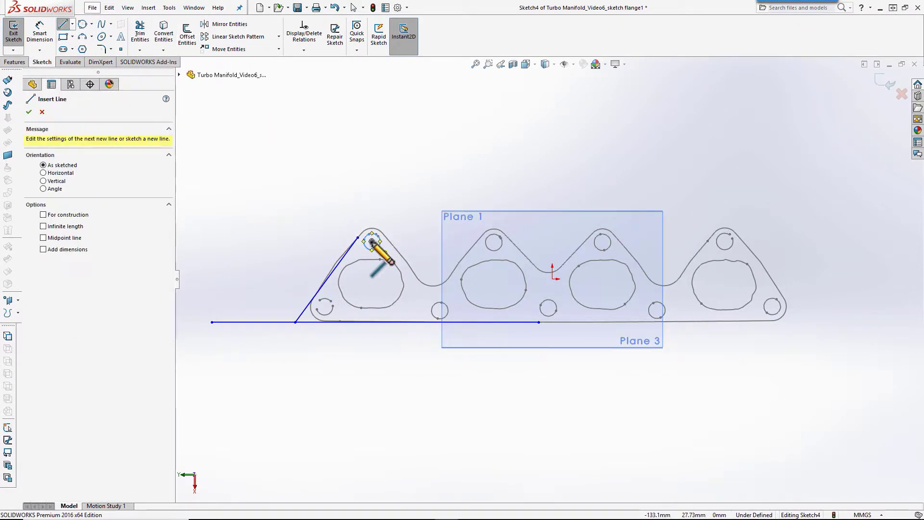
pyautogui.click(372, 241)
pyautogui.click(371, 401)
pyautogui.rightClick(372, 365)
pyautogui.click(423, 275)
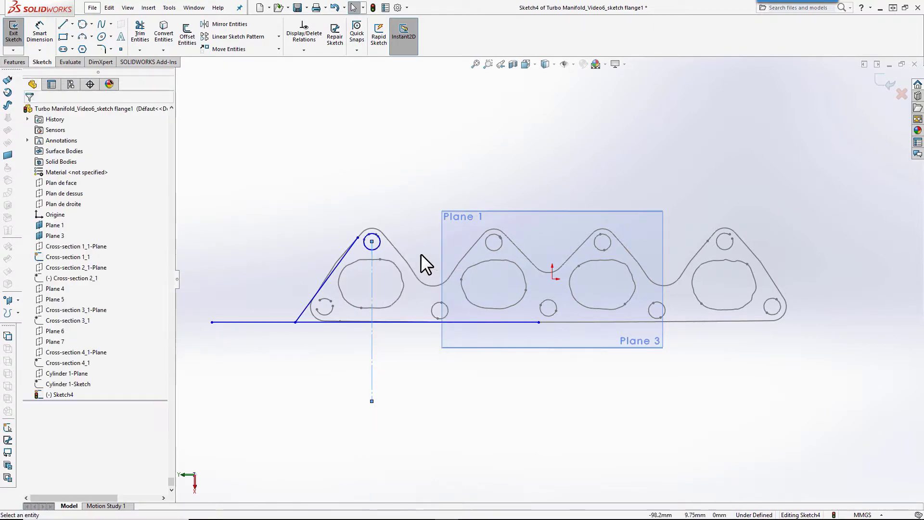
# Mirror the left slanted line about the vertical construction line, keeping the original
pyautogui.click(228, 25)
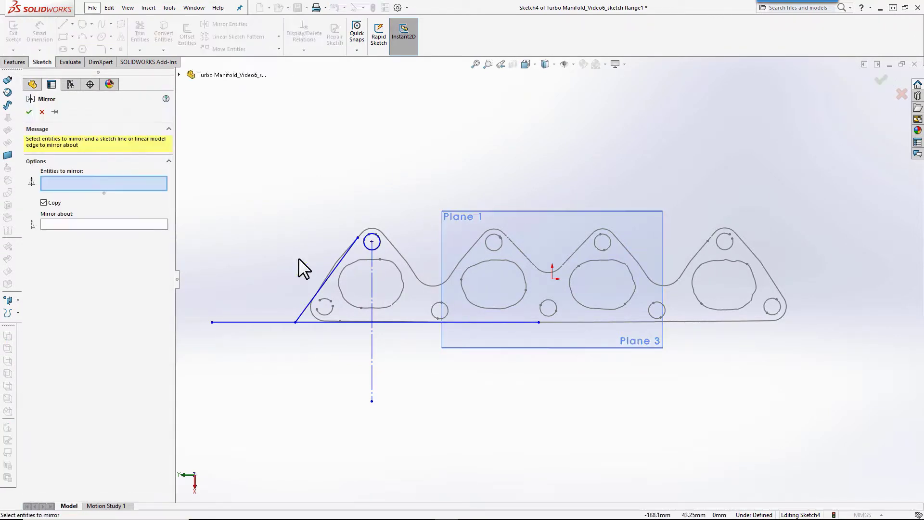
pyautogui.click(339, 265)
pyautogui.click(372, 284)
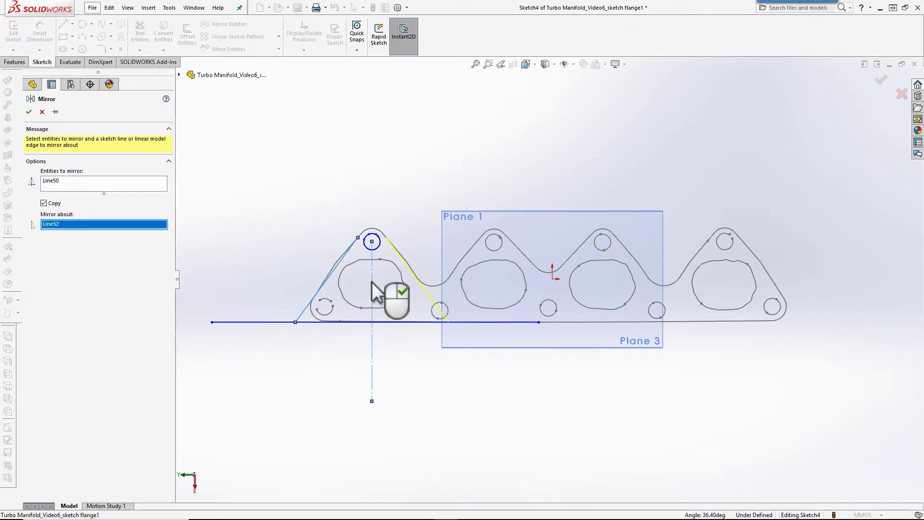
pyautogui.click(29, 111)
# Sketch a helper line above the first peak and extend the upper ends of both slanted lines
pyautogui.click(62, 25)
pyautogui.click(375, 179)
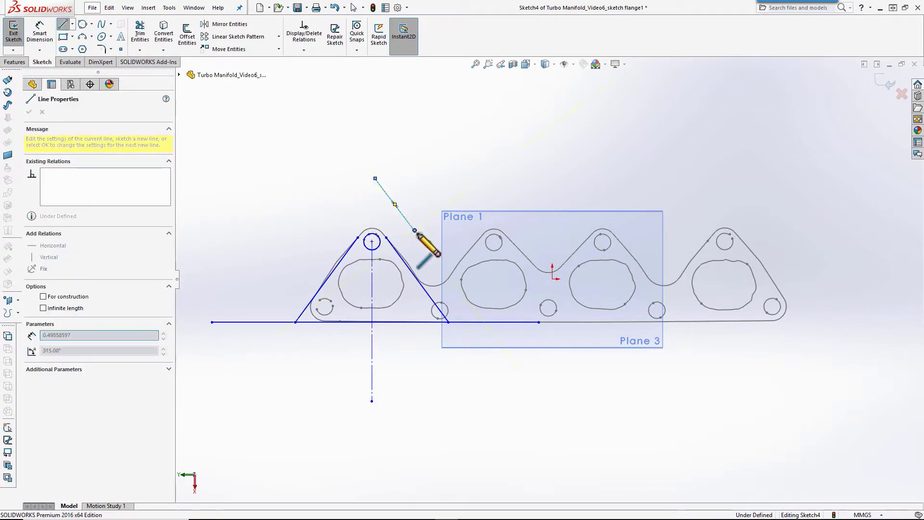
pyautogui.click(415, 230)
pyautogui.press('Escape')
pyautogui.click(140, 33)
pyautogui.click(343, 256)
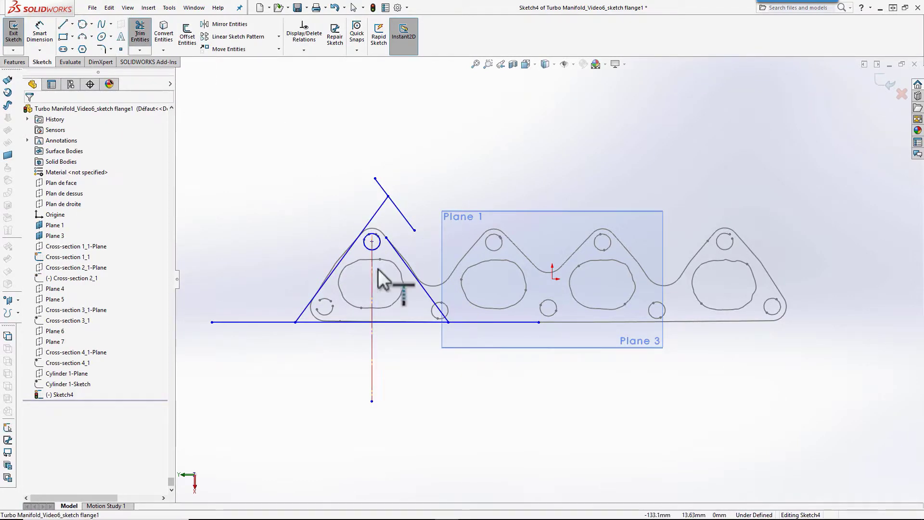
pyautogui.click(405, 262)
# Trim the left slanted line's overhang beyond the apex and delete the helper line
pyautogui.click(140, 34)
pyautogui.click(379, 206)
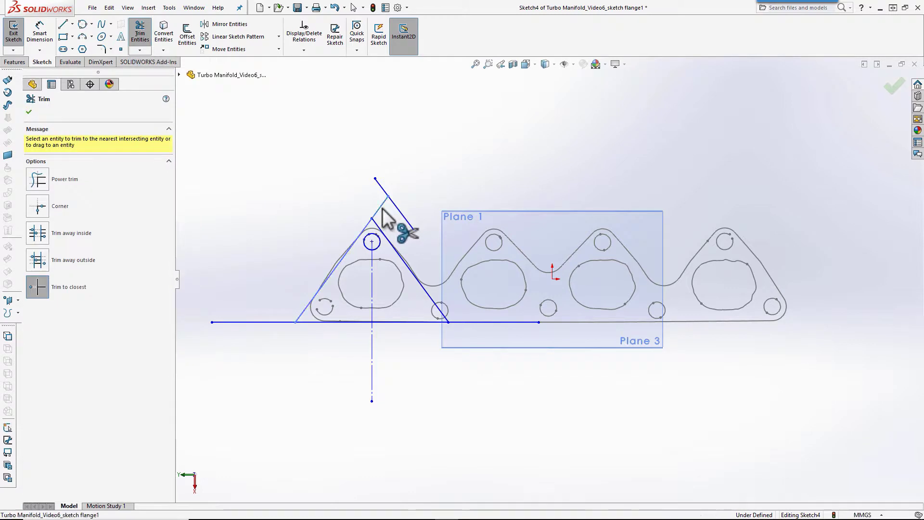
pyautogui.press('Escape')
pyautogui.click(401, 212)
pyautogui.press('Delete')
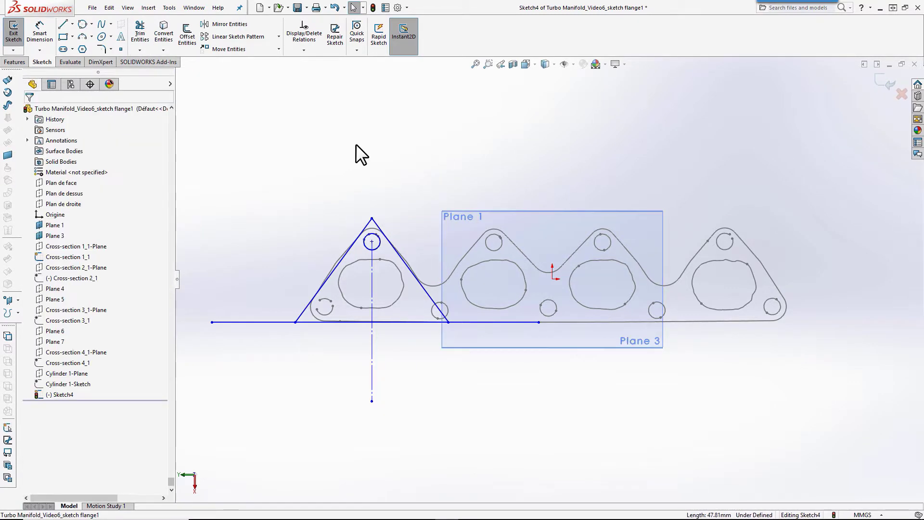
# Trim the part of the bottom line that overhangs the triangle's lower-left corner
pyautogui.click(140, 31)
pyautogui.click(246, 322)
pyautogui.press('Escape')
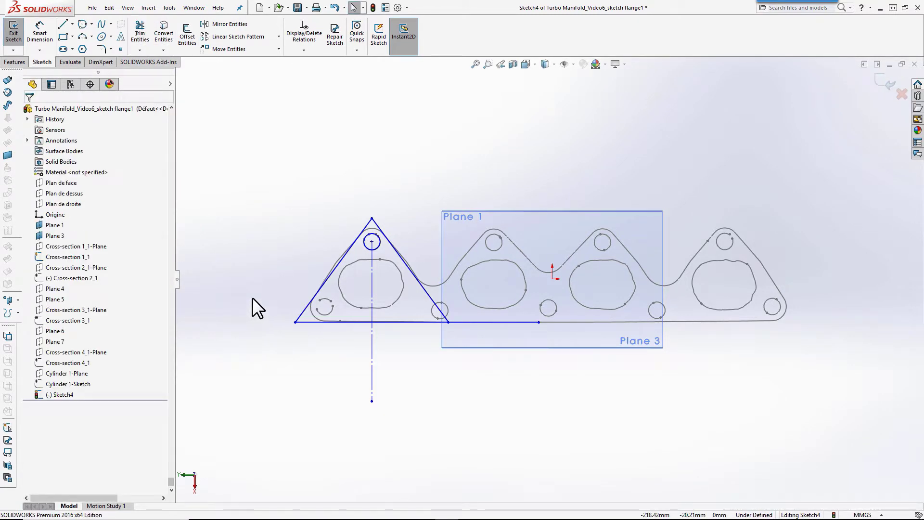
# Fillet the triangle's apex and lower-left corner with a 10 mm radius
pyautogui.click(102, 48)
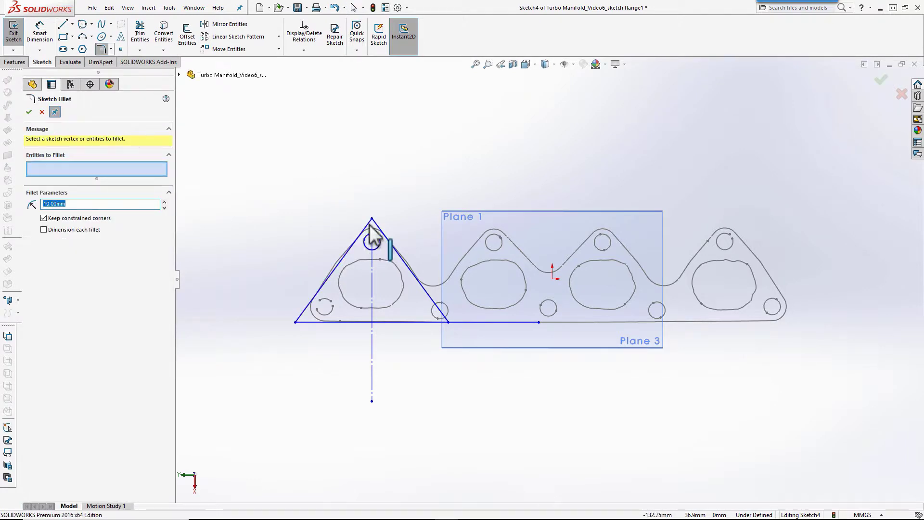
pyautogui.click(372, 220)
pyautogui.click(29, 111)
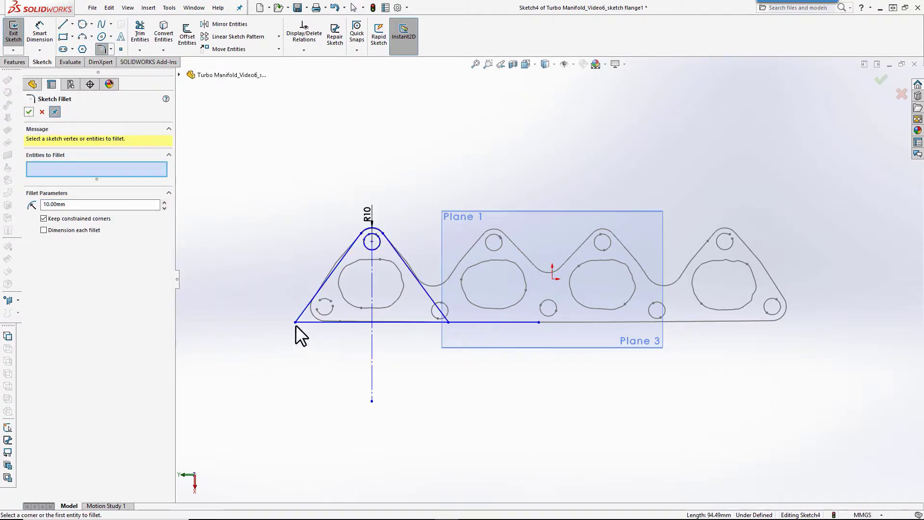
pyautogui.click(295, 322)
pyautogui.click(29, 112)
pyautogui.click(28, 111)
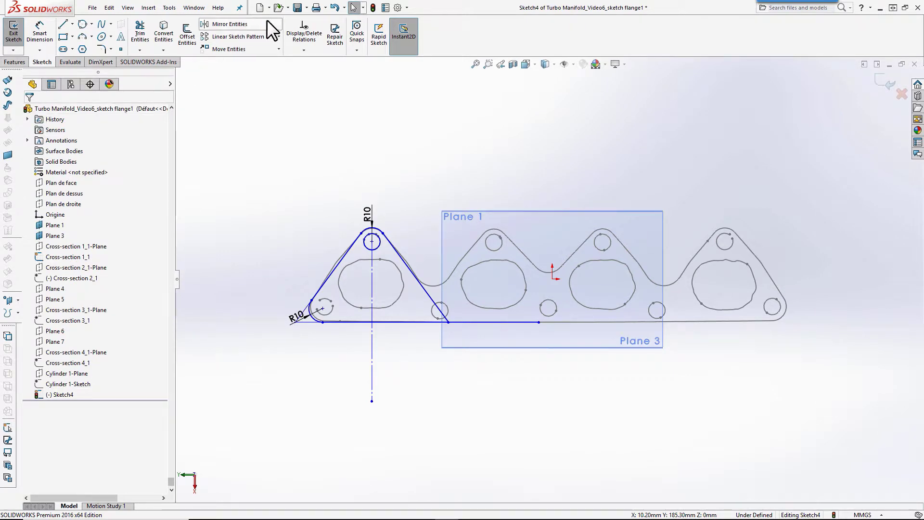
# Create a linear sketch pattern of both slanted lines and the apex arc along the X-axis, with 2 instances spaced 90 mm
pyautogui.click(258, 37)
pyautogui.click(399, 269)
pyautogui.click(372, 228)
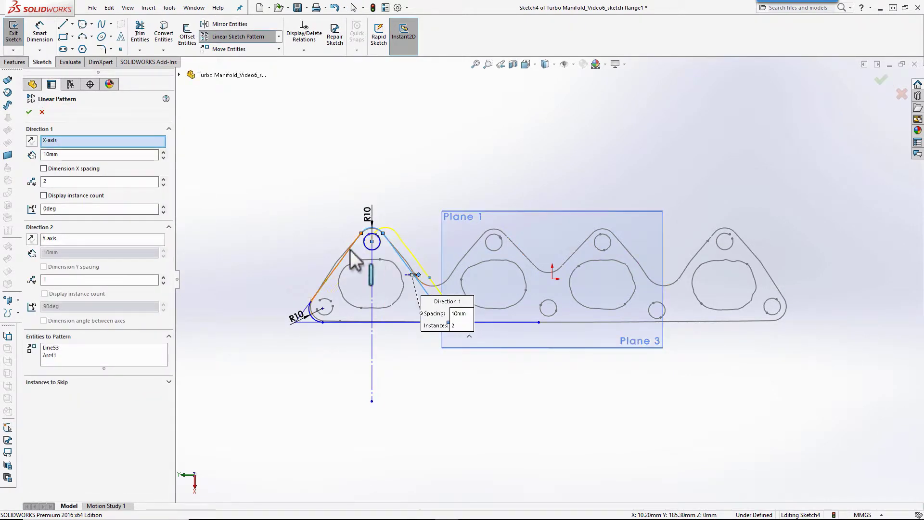
pyautogui.click(351, 251)
pyautogui.doubleClick(66, 154)
pyautogui.write('90')
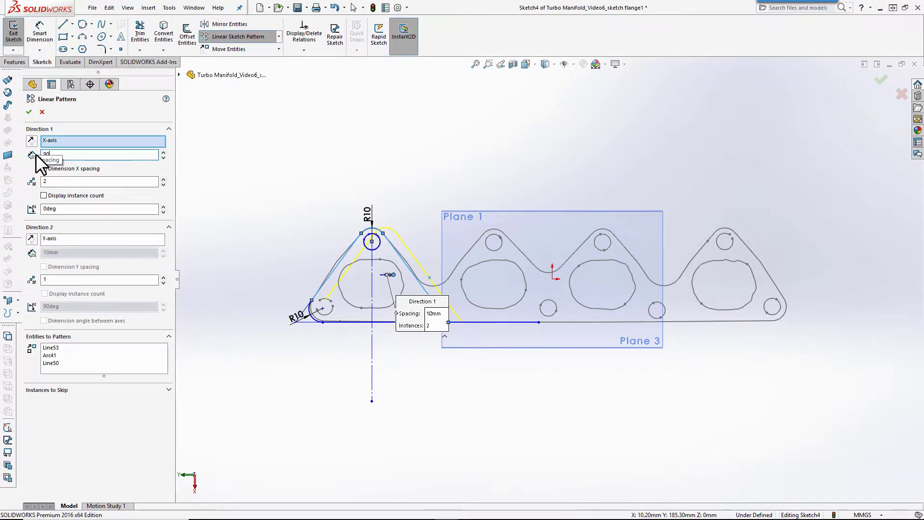
pyautogui.press('Tab')
pyautogui.click(28, 112)
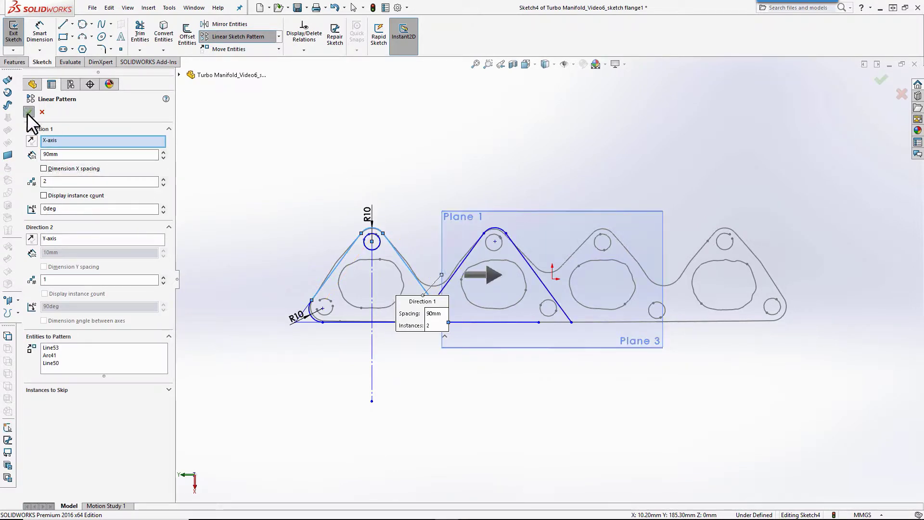
# Trim the crossing line ends between the first and second peaks to a sharp valley
pyautogui.click(139, 50)
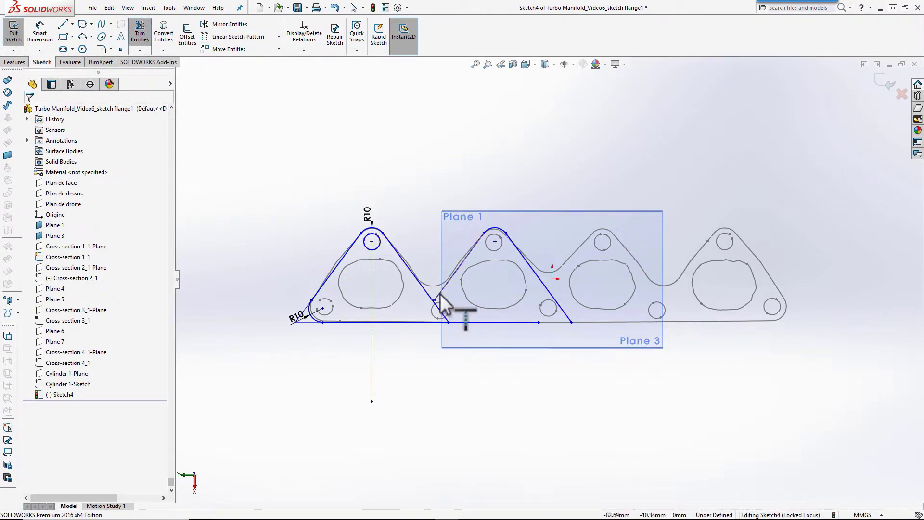
pyautogui.click(154, 61)
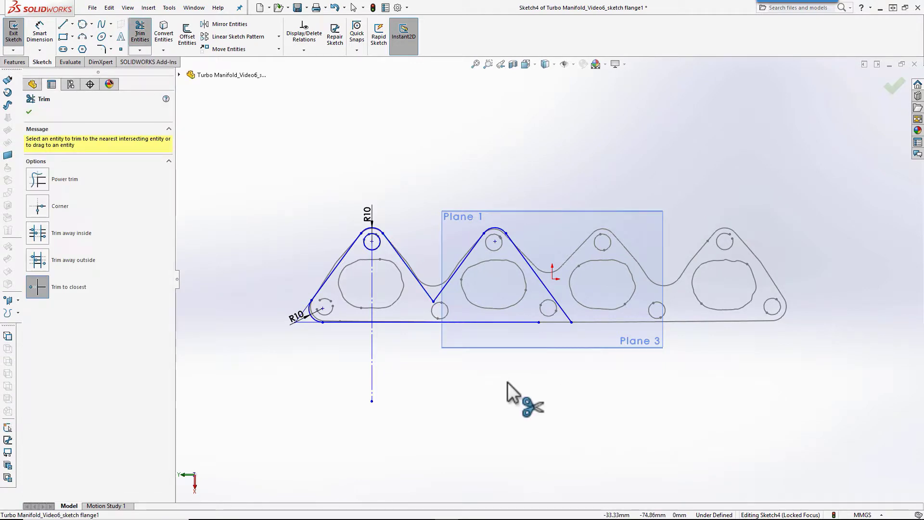
pyautogui.press('Escape')
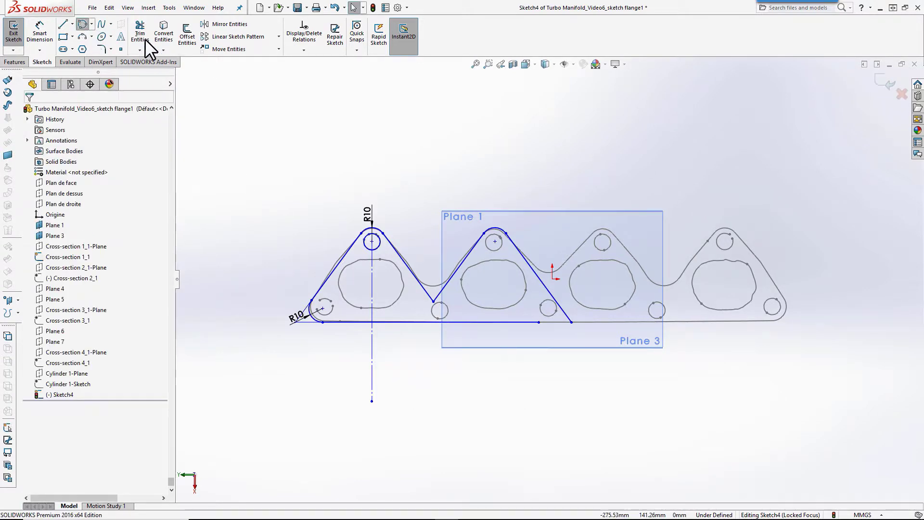
# Sketch a three-point perimeter circle over the flange's lower middle bolt hole
pyautogui.click(83, 24)
pyautogui.click(556, 308)
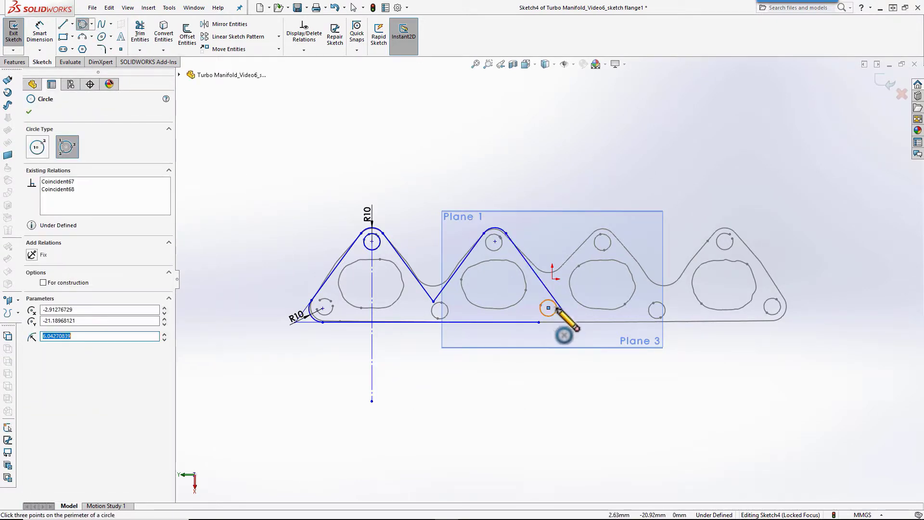
pyautogui.press('Escape')
# Sketch a vertical line from the middle circle's centre up above the flange and make it construction geometry
pyautogui.click(64, 24)
pyautogui.click(568, 154)
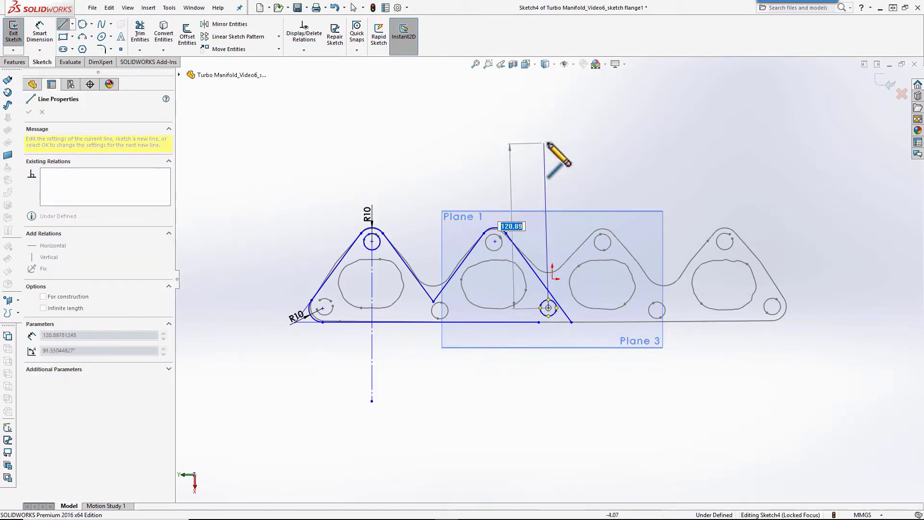
pyautogui.click(548, 142)
pyautogui.press('Escape')
pyautogui.click(633, 147)
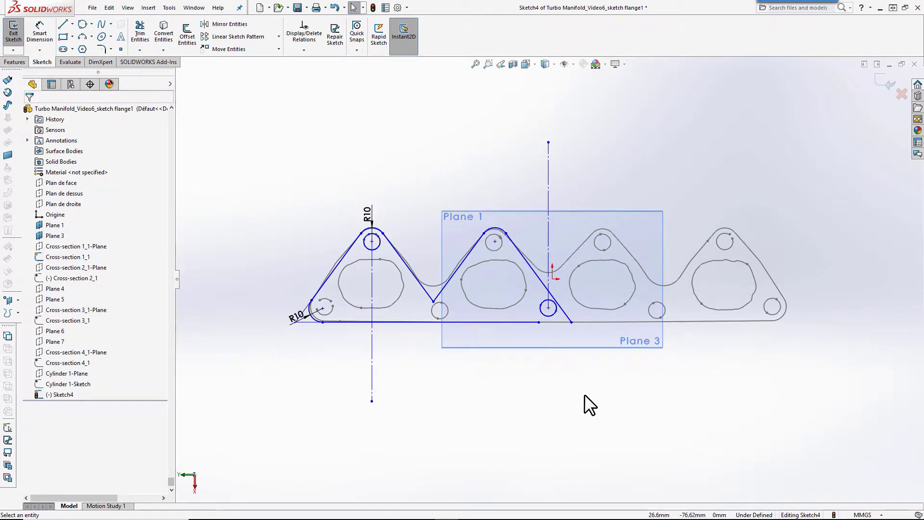
# Mirror the left half's outline, upper hole circle and construction line about the flange's middle vertical construction line
pyautogui.click(230, 23)
pyautogui.moveTo(579, 406); pyautogui.dragTo(266, 207)
pyautogui.click(551, 317)
pyautogui.click(549, 259)
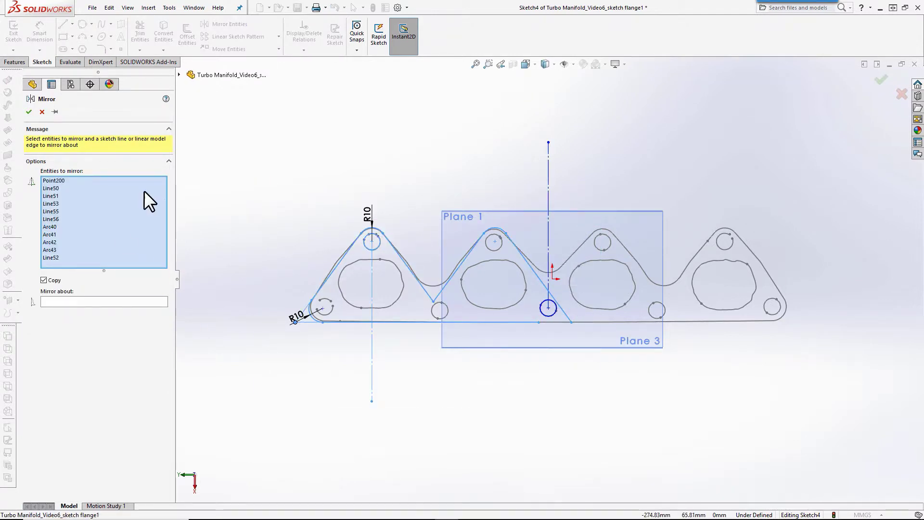
pyautogui.click(548, 182)
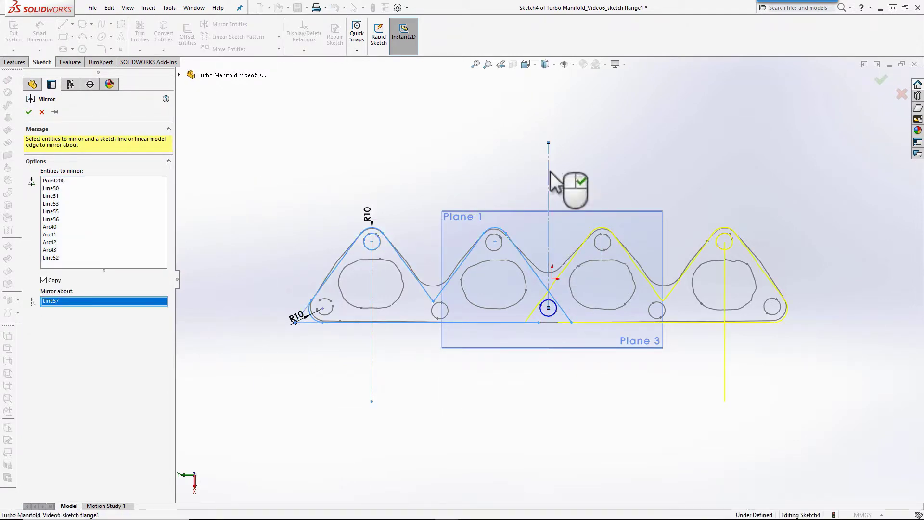
pyautogui.click(879, 81)
# Trim the crossing slanted line ends below the flange's middle valley
pyautogui.click(140, 32)
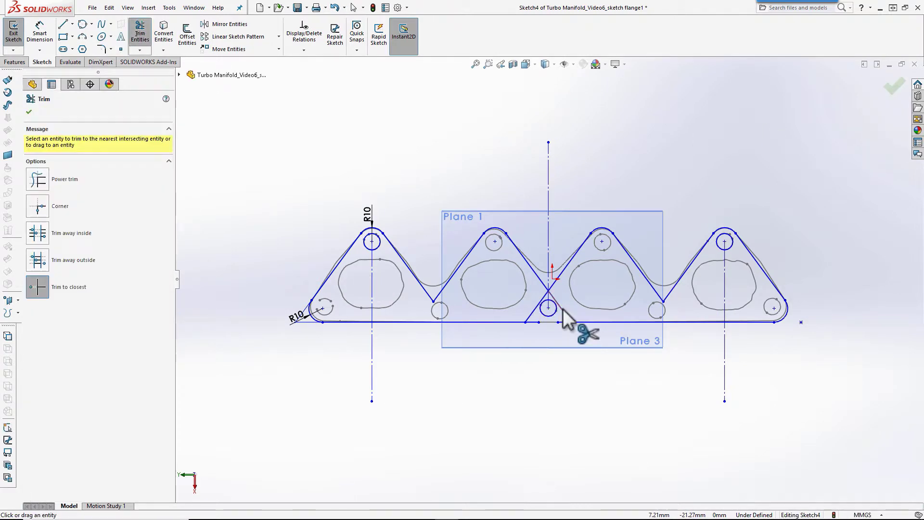
pyautogui.press('Escape')
# Extend the flange's bottom edge line to close the gap below the middle bolt hole
pyautogui.click(575, 323)
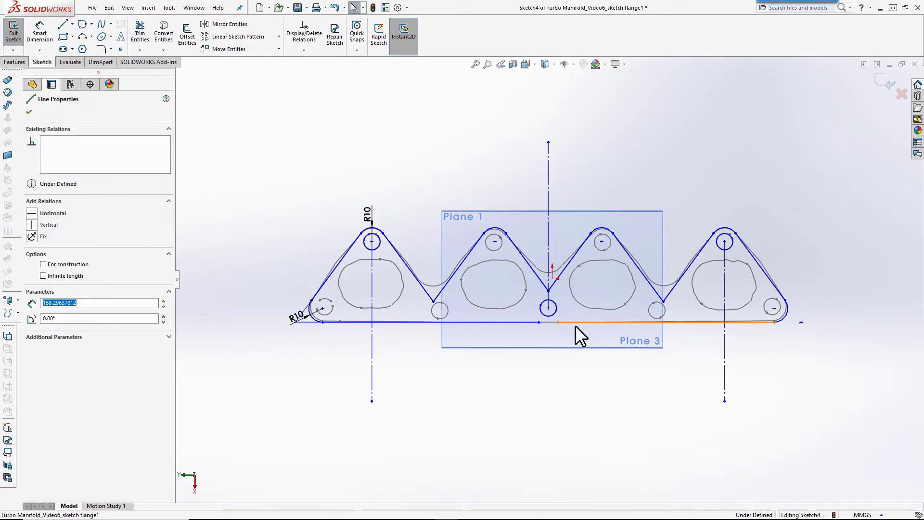
pyautogui.press('Escape')
pyautogui.click(575, 323)
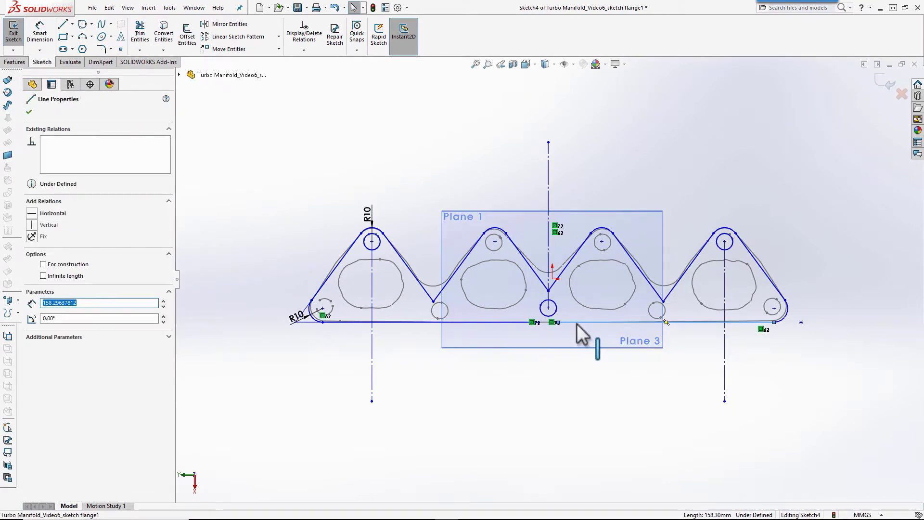
pyautogui.press('Escape')
pyautogui.click(141, 31)
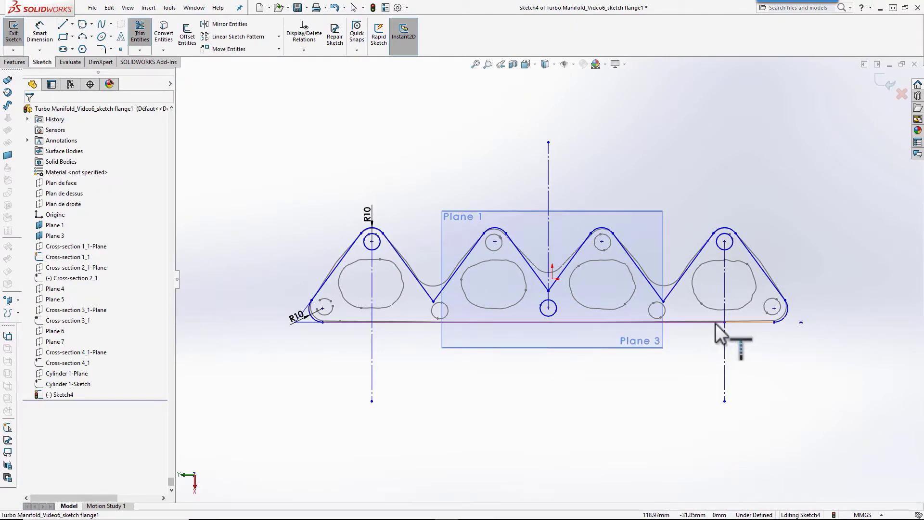
pyautogui.press('Escape')
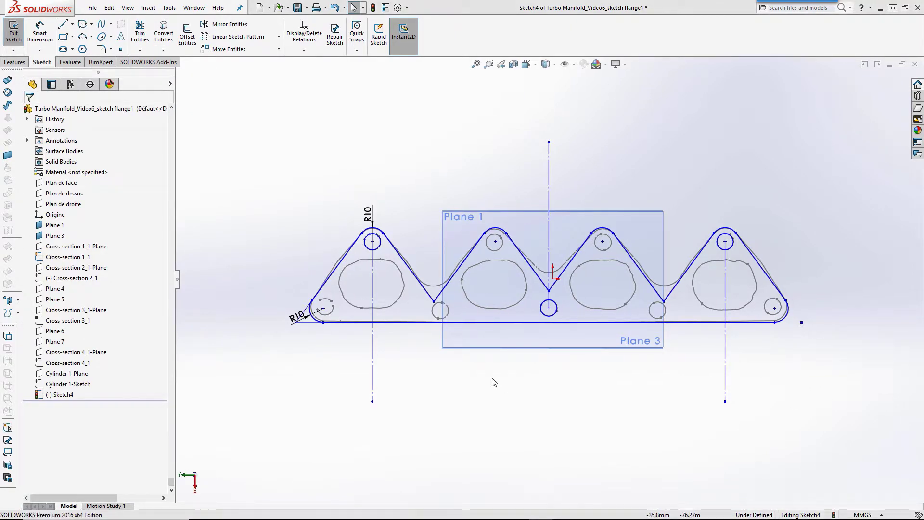
# Fillet the two outer valley corners of the flange outline with a 15 mm radius
pyautogui.click(101, 48)
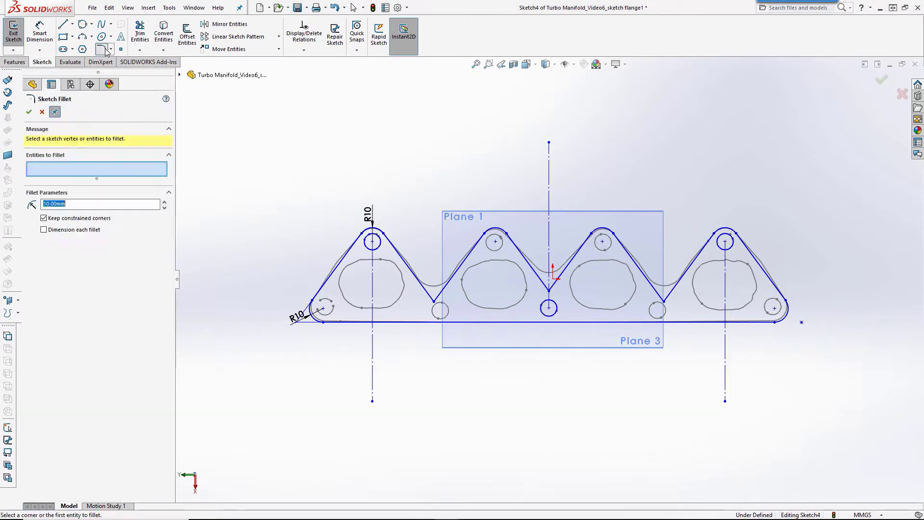
pyautogui.click(435, 303)
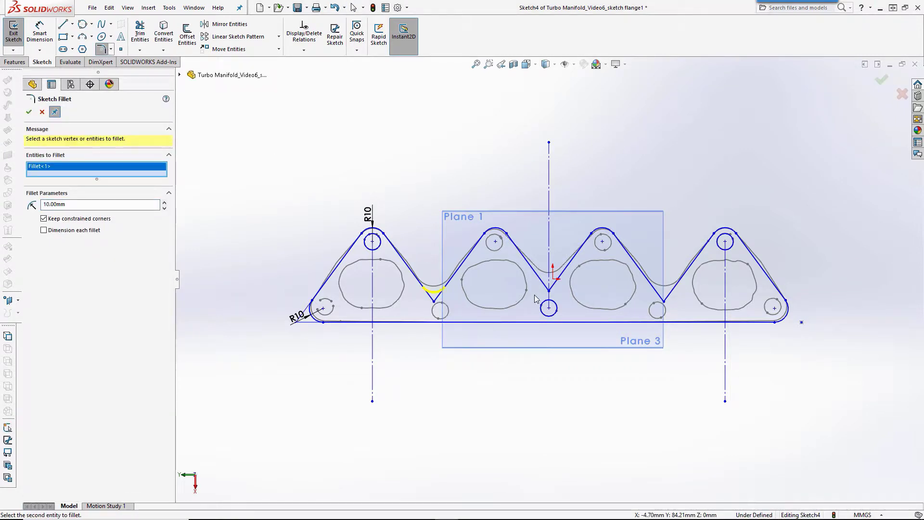
pyautogui.click(165, 203)
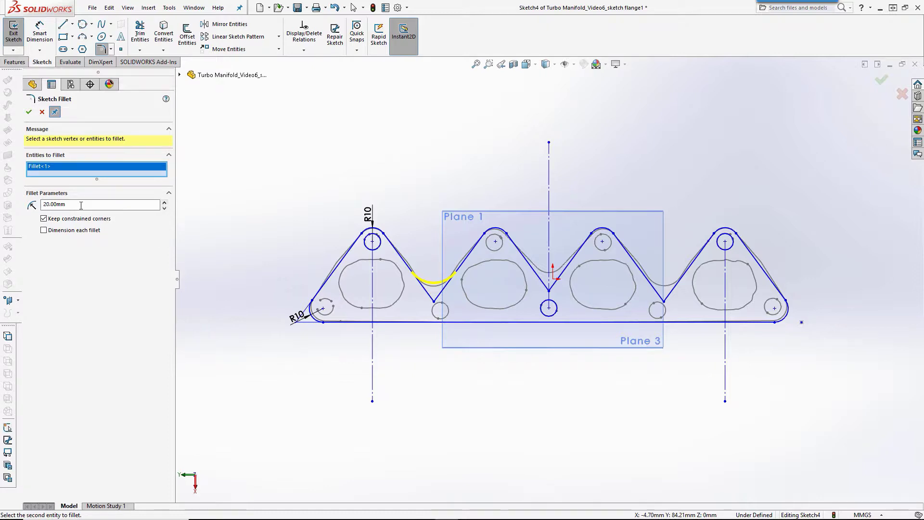
pyautogui.moveTo(81, 205); pyautogui.dragTo(0, 213)
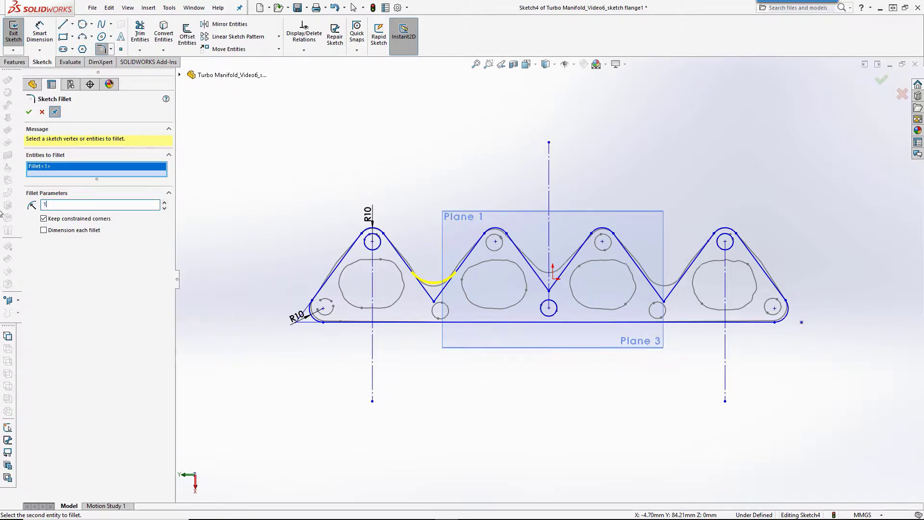
pyautogui.press('Tab')
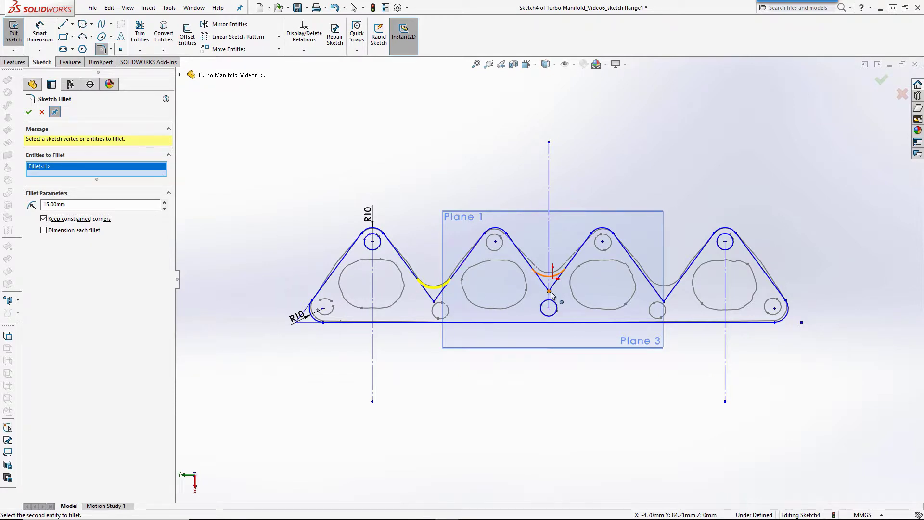
pyautogui.click(664, 302)
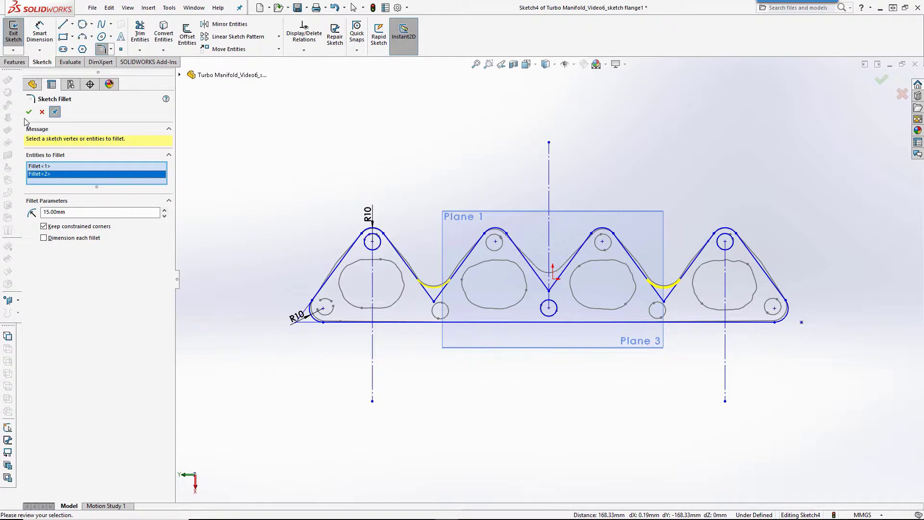
pyautogui.click(29, 113)
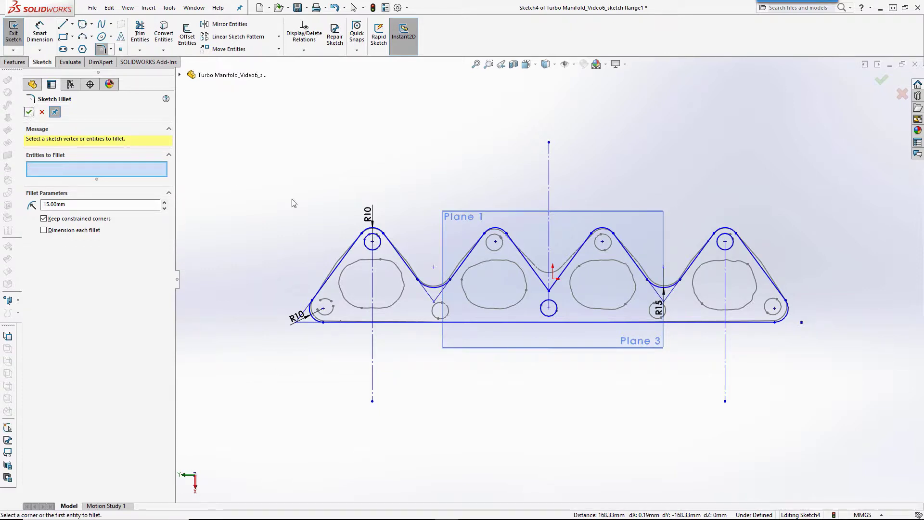
# Fillet the middle valley corner of the flange outline with a 20 mm radius
pyautogui.click(548, 290)
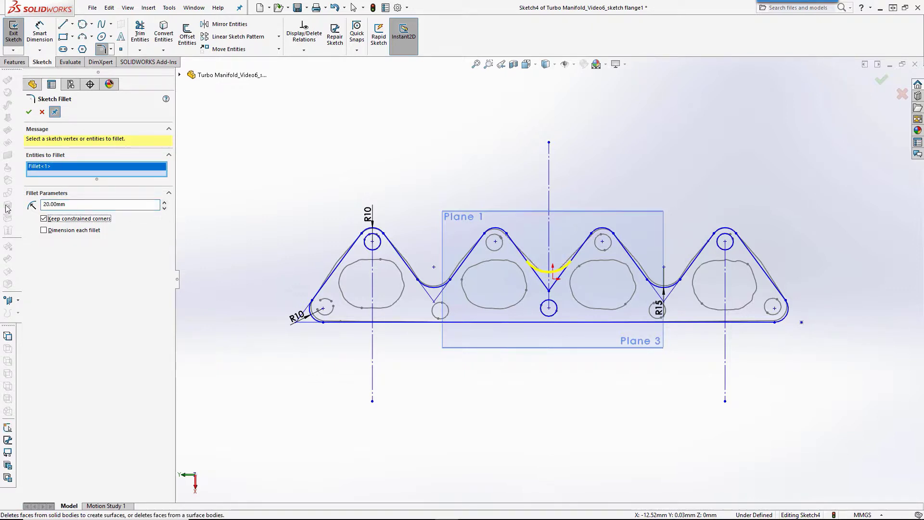
pyautogui.click(28, 112)
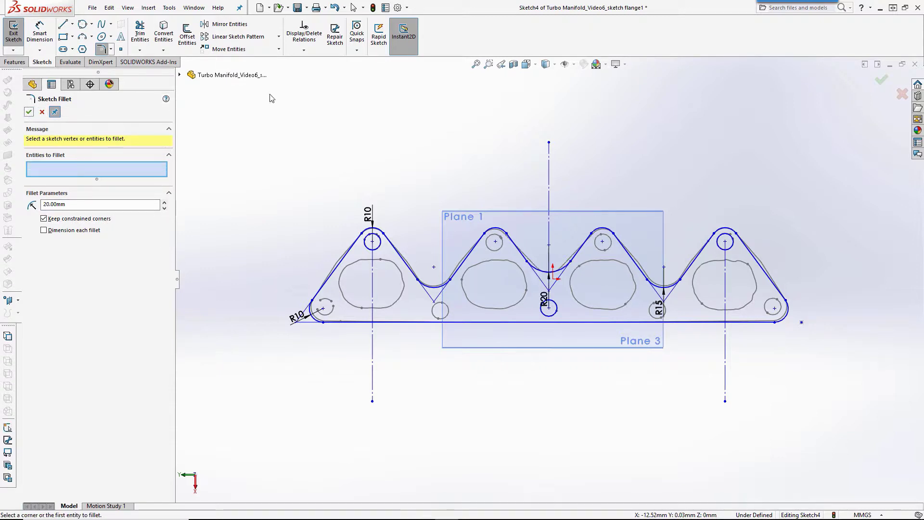
pyautogui.click(41, 113)
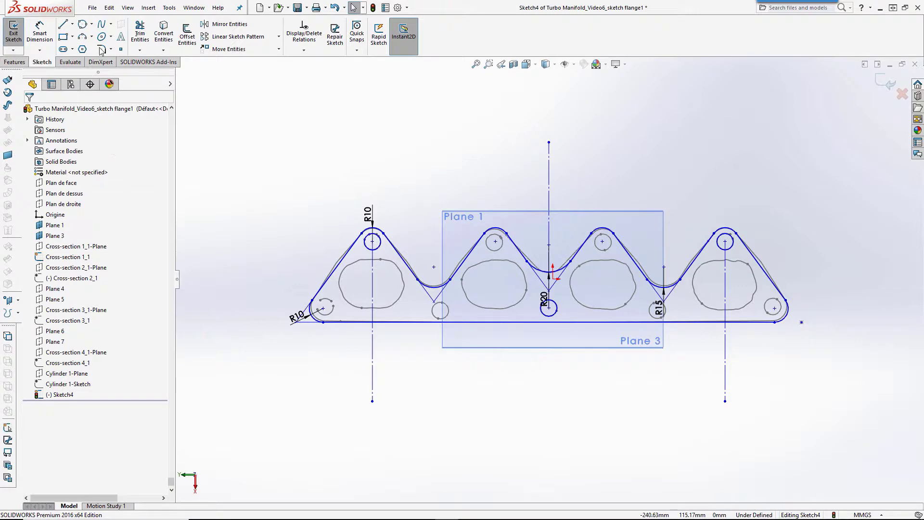
# Dimension the horizontal spacing between the centres of the two leftmost upper bolt holes
pyautogui.click(40, 33)
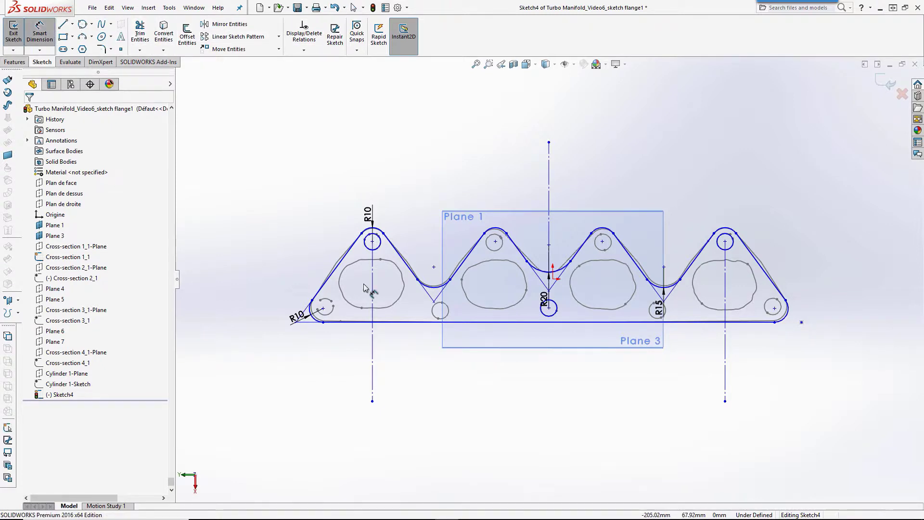
pyautogui.click(372, 241)
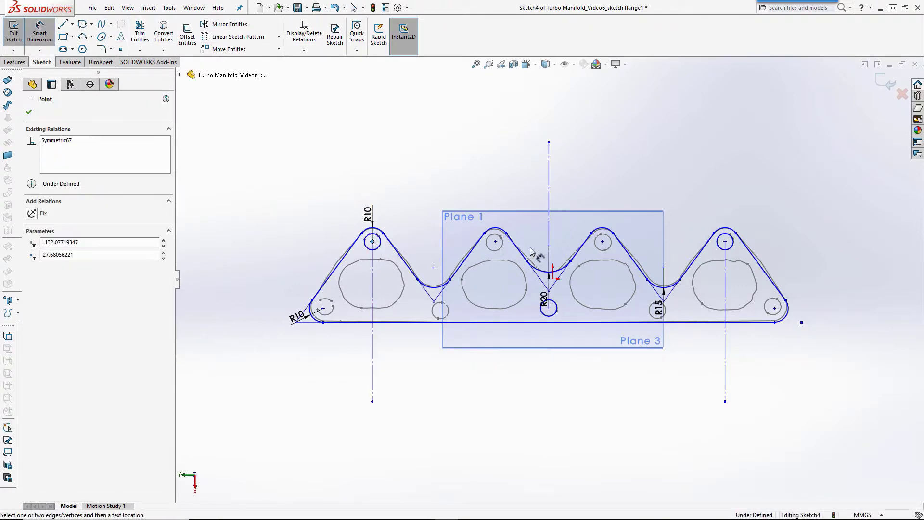
pyautogui.click(495, 242)
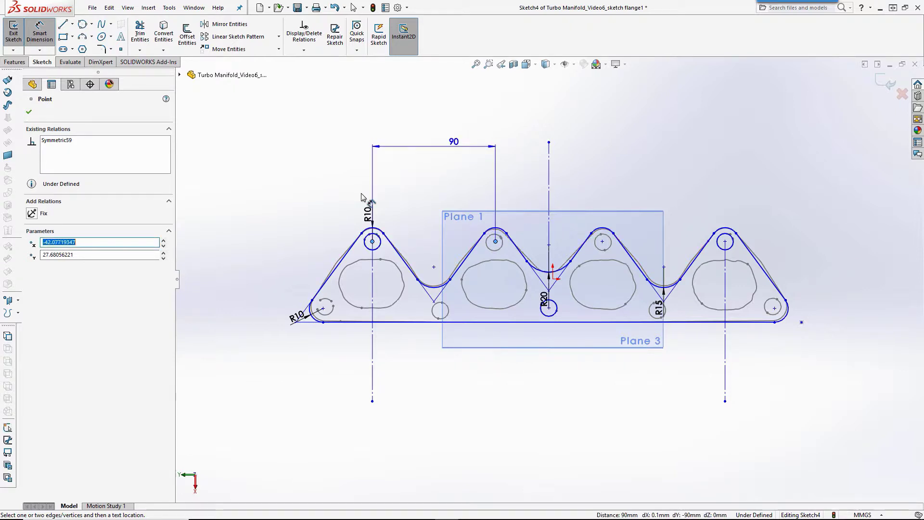
pyautogui.click(436, 185)
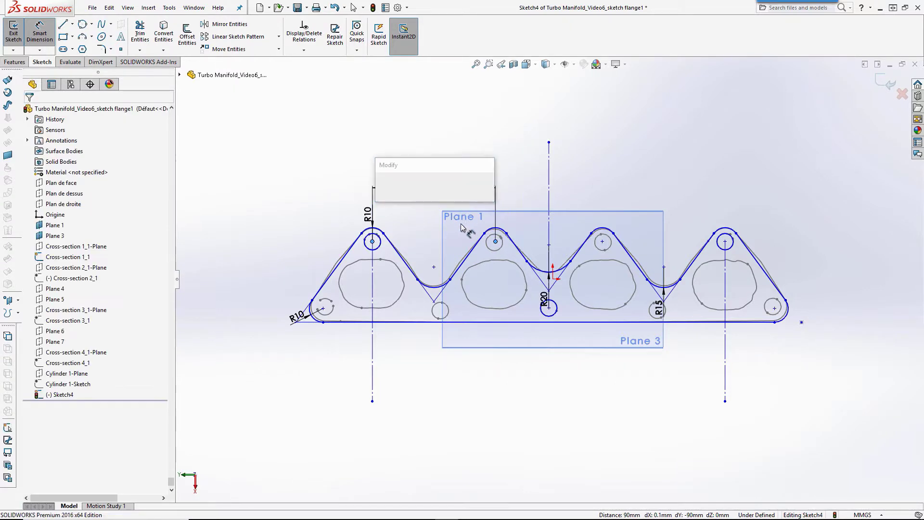
pyautogui.press('Return')
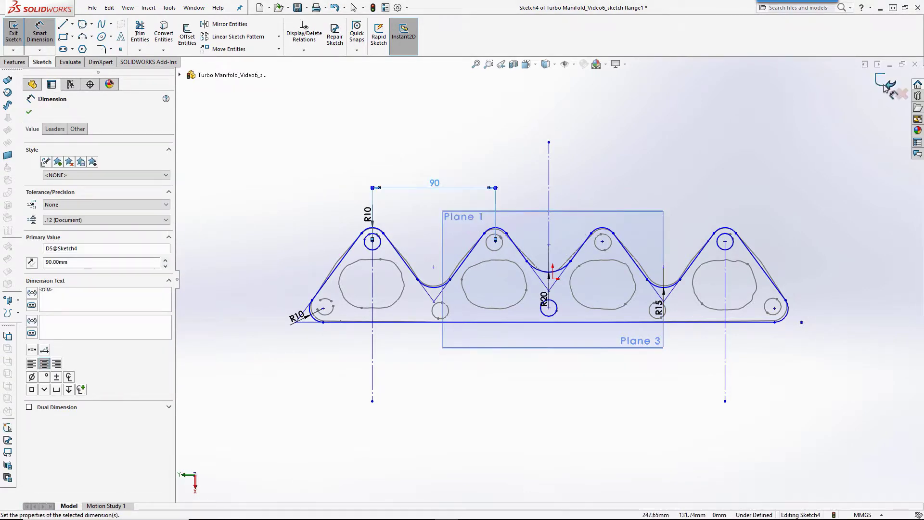
pyautogui.press('Escape')
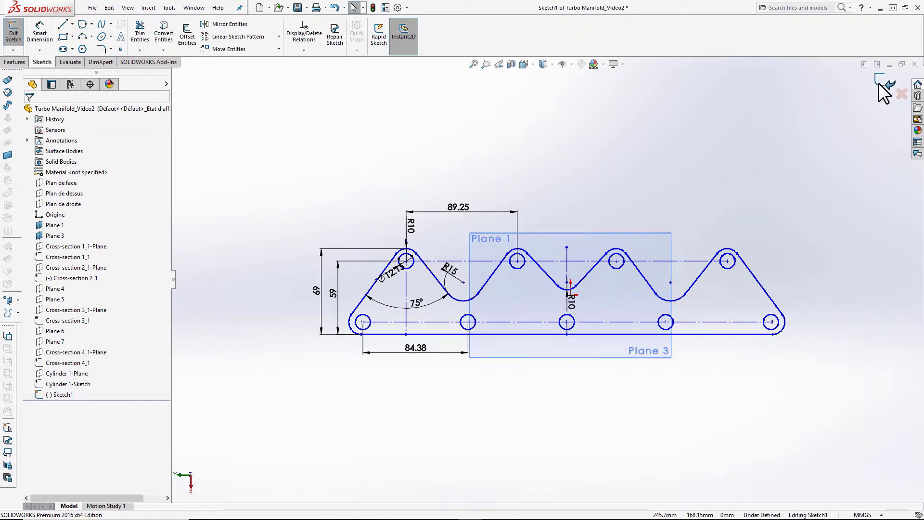
# Exit the finished flange sketch and extrude it as a boss up to the surface Plane 3
pyautogui.click(879, 82)
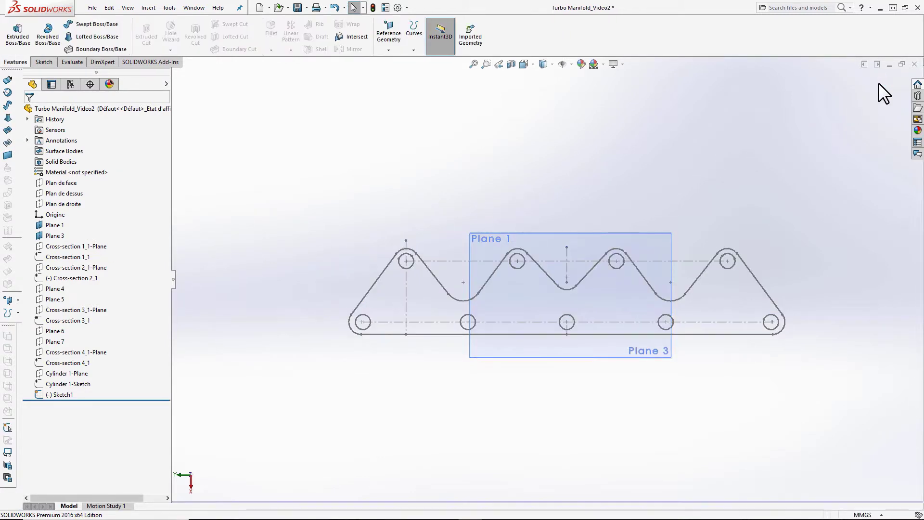
pyautogui.click(61, 393)
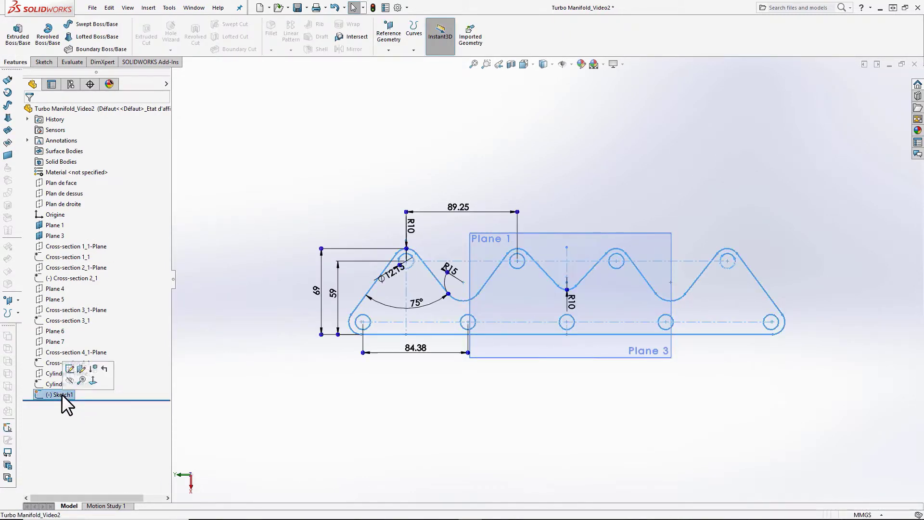
pyautogui.click(10, 42)
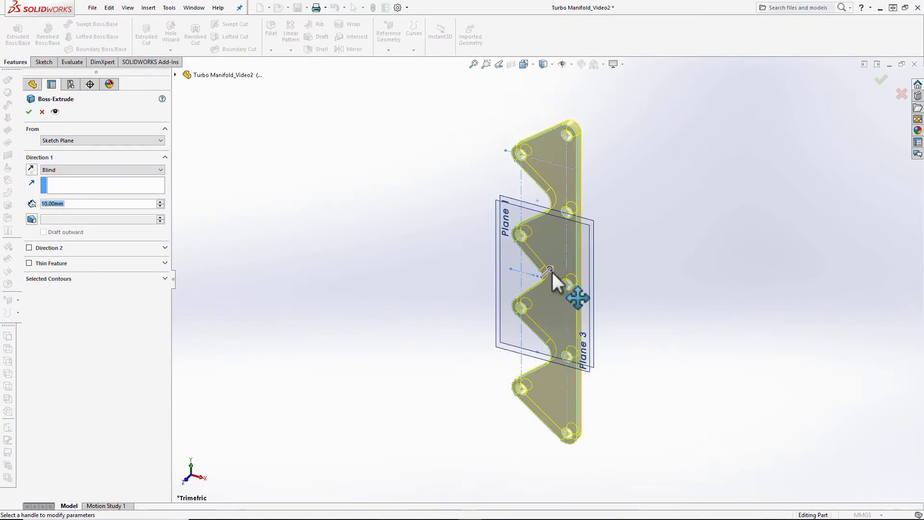
pyautogui.moveTo(550, 268)
pyautogui.mouseDown()
pyautogui.moveTo(626, 223)
pyautogui.moveTo(610, 224)
pyautogui.mouseUp()
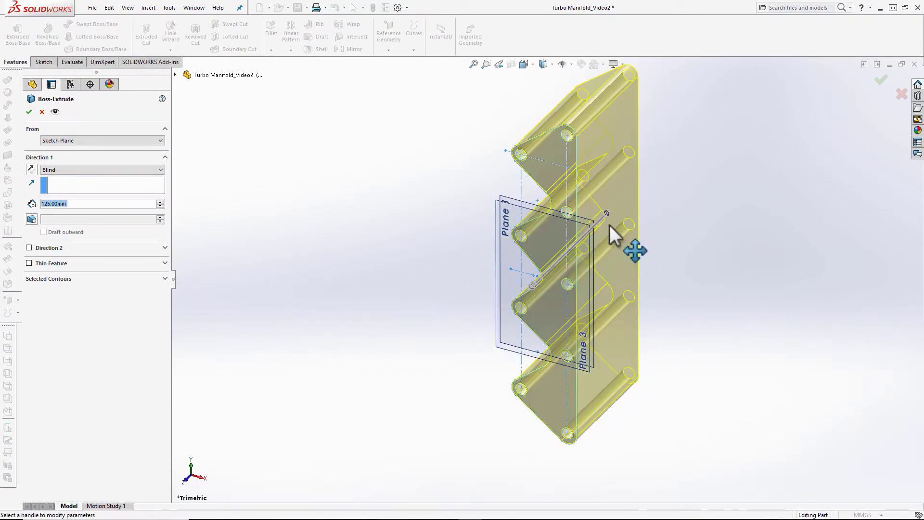
pyautogui.click(133, 169)
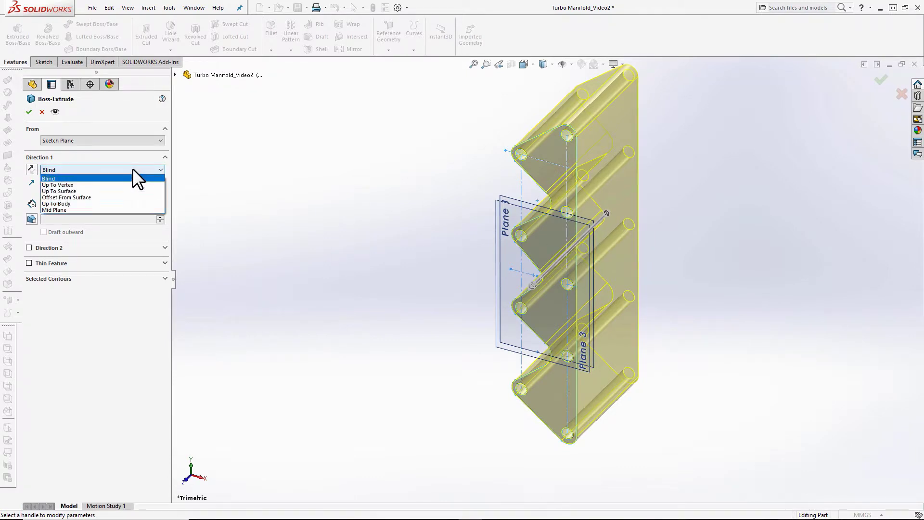
pyautogui.click(122, 192)
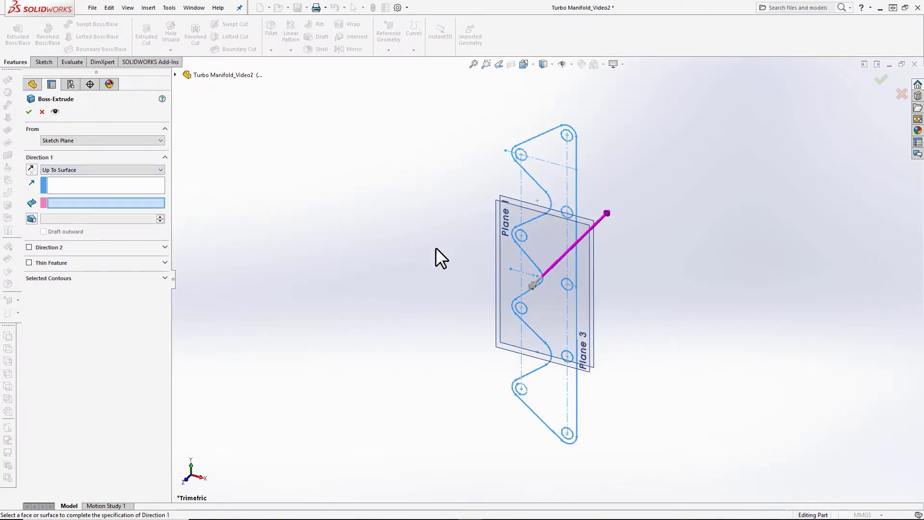
pyautogui.click(495, 256)
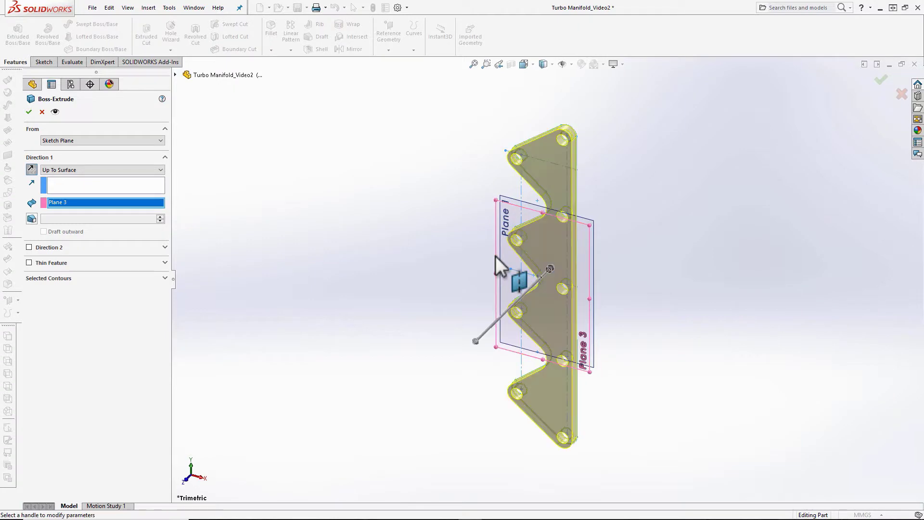
pyautogui.click(29, 111)
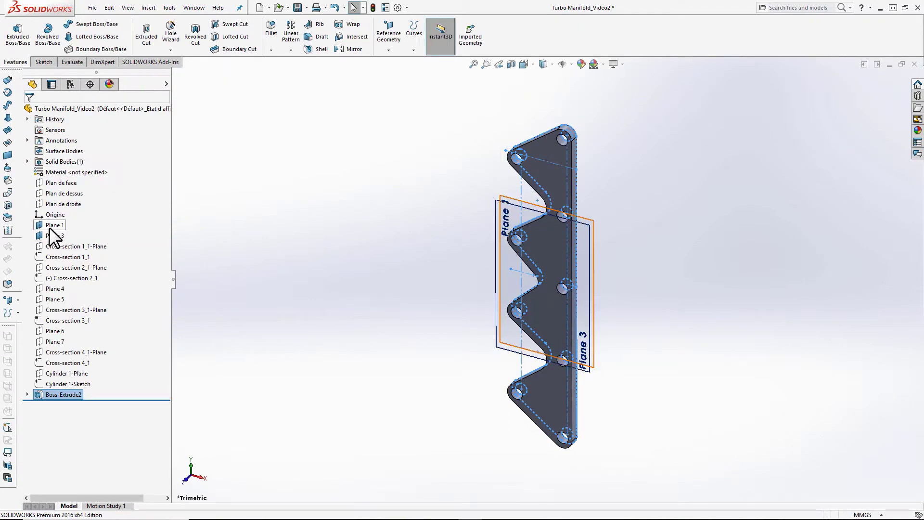
# Hide Plane 1, Plane 3 and the sketch behind the extruded manifold flange
pyautogui.click(49, 225)
pyautogui.keyDown('ctrl'); pyautogui.click(50, 237); pyautogui.keyUp('ctrl')
pyautogui.click(55, 224)
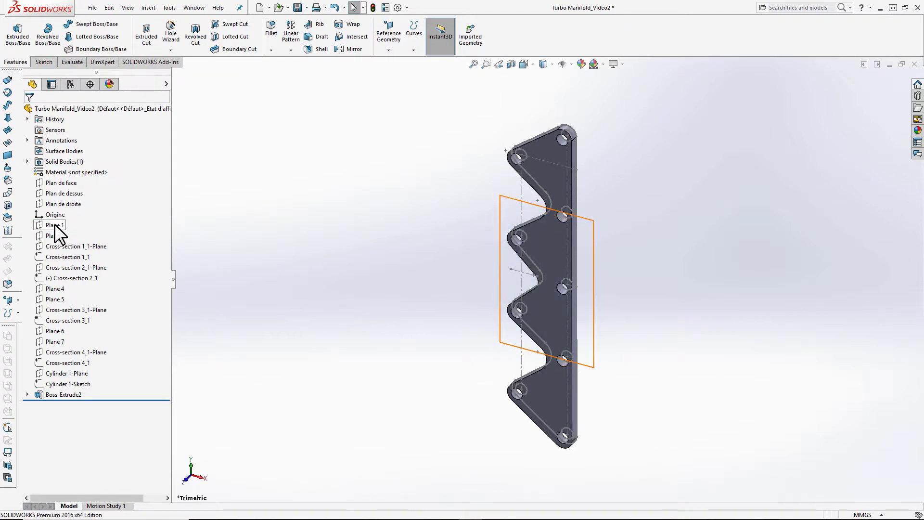
pyautogui.moveTo(436, 283); pyautogui.dragTo(535, 139, button='middle')
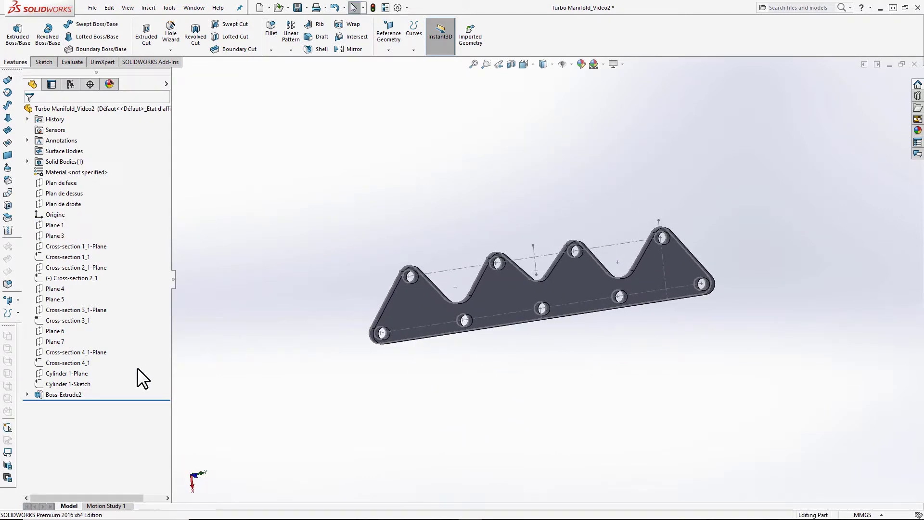
pyautogui.click(28, 394)
pyautogui.click(65, 403)
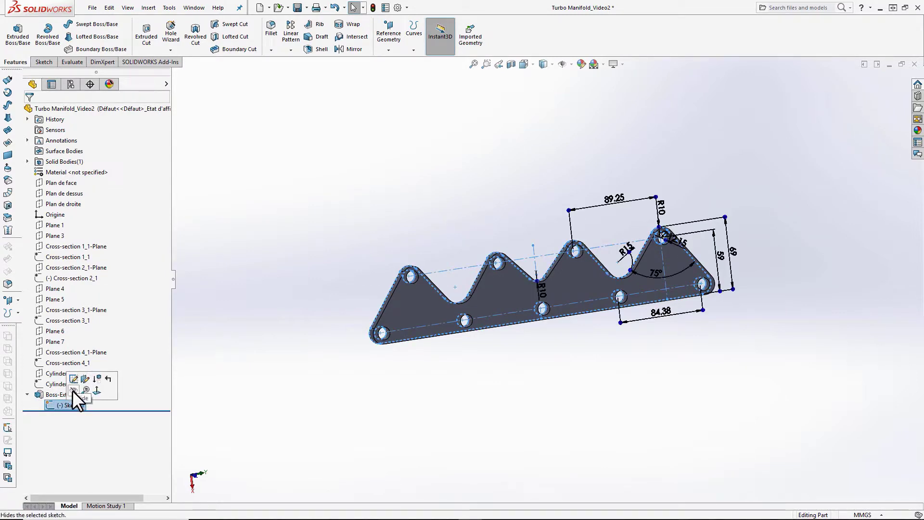
pyautogui.moveTo(515, 174)
pyautogui.mouseDown(button='middle')
pyautogui.moveTo(551, 234)
pyautogui.moveTo(646, 202)
pyautogui.moveTo(690, 212)
pyautogui.mouseUp(button='middle')
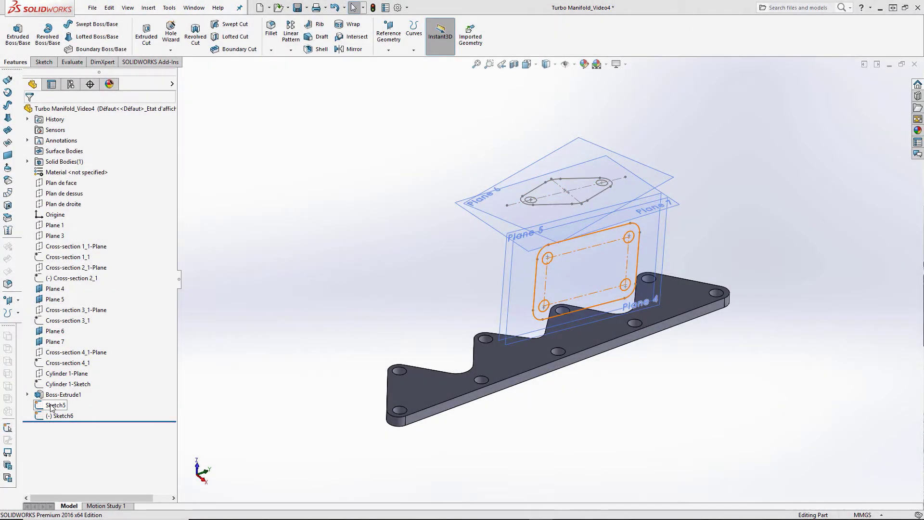
# Extrude the rectangular four-hole flange sketch as a boss up to the surface Plane 5
pyautogui.click(53, 405)
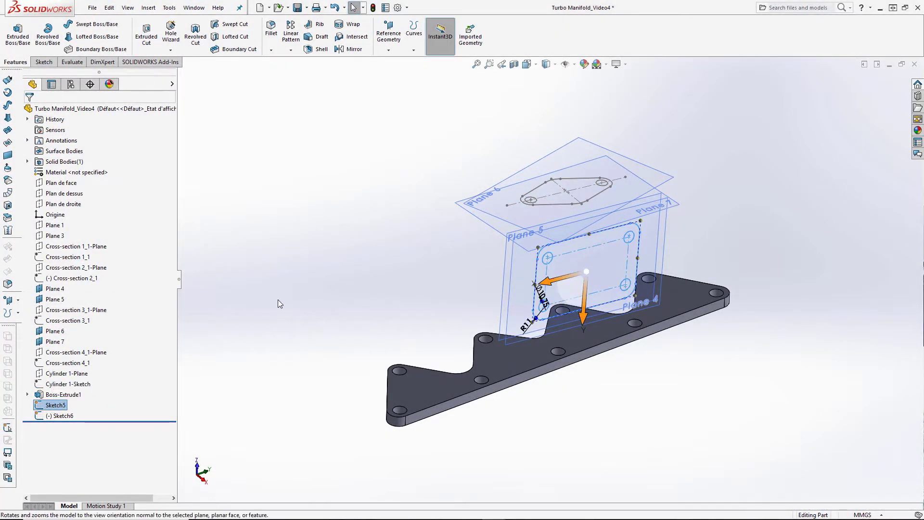
pyautogui.moveTo(361, 267)
pyautogui.mouseDown(button='middle')
pyautogui.moveTo(377, 272)
pyautogui.moveTo(381, 295)
pyautogui.mouseUp(button='middle')
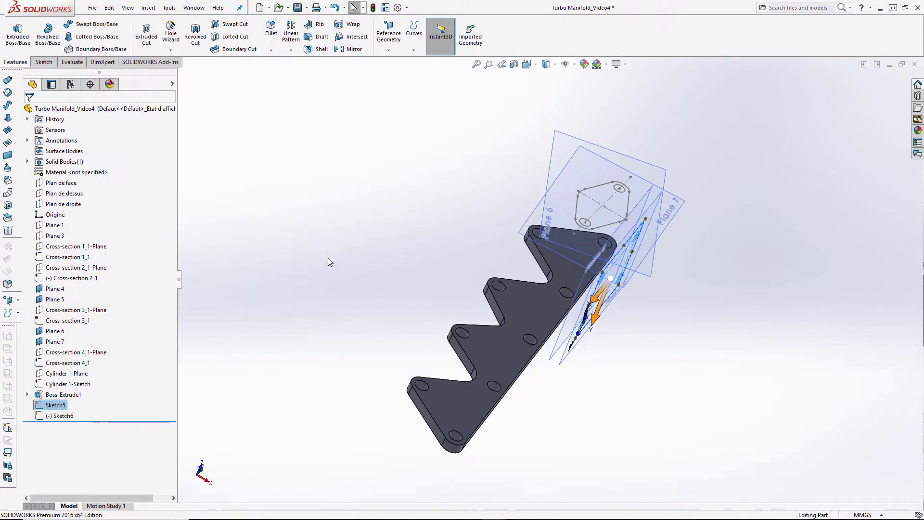
pyautogui.click(18, 34)
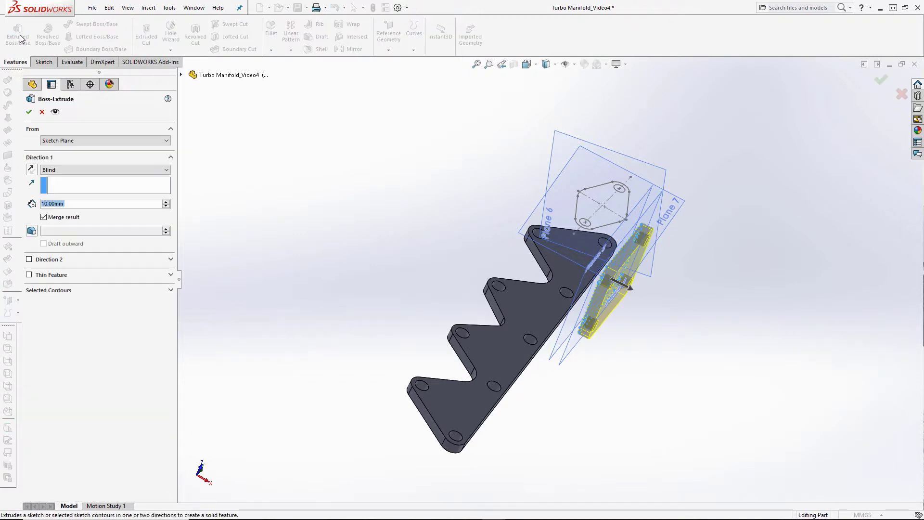
pyautogui.click(75, 169)
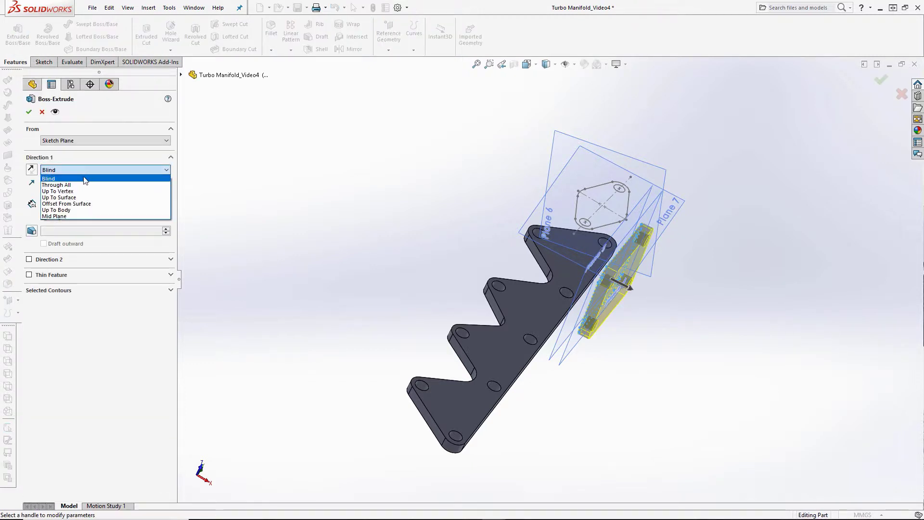
pyautogui.click(77, 199)
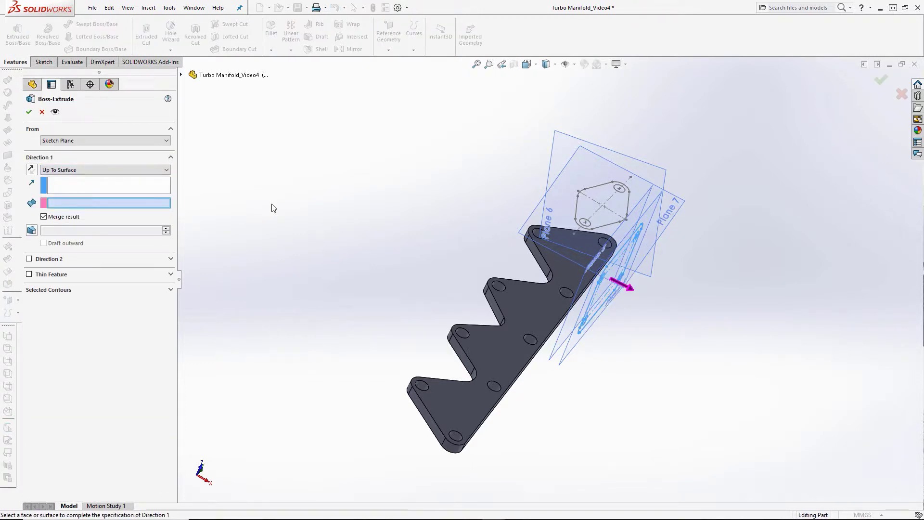
pyautogui.click(570, 327)
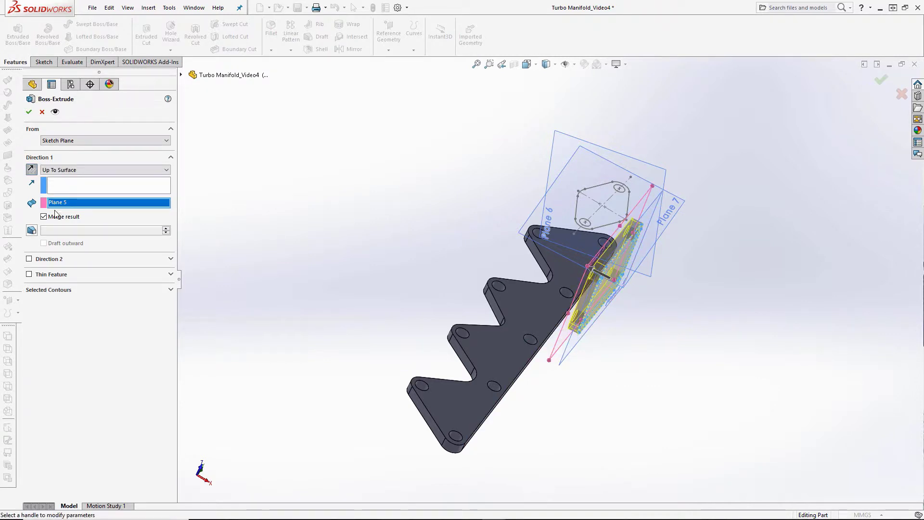
pyautogui.click(29, 112)
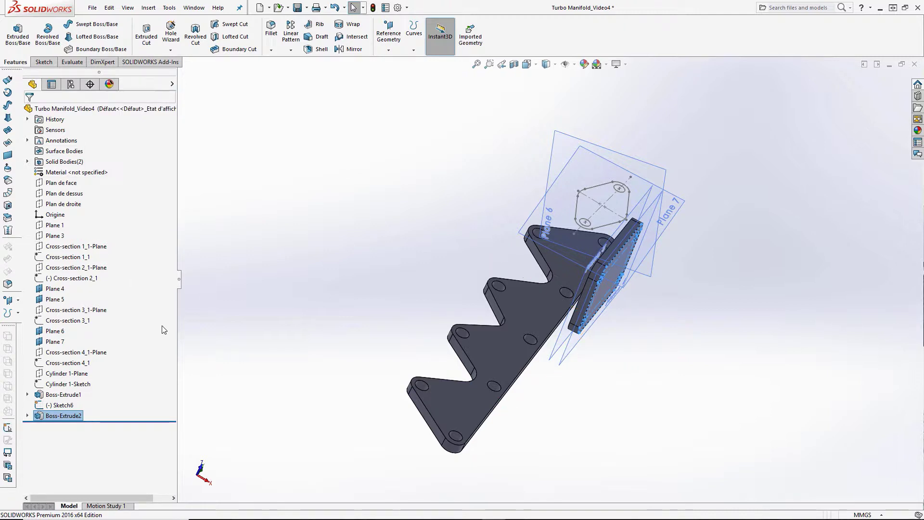
# Extrude the two-hole diamond-shaped flange sketch as a boss up to the surface Plane 7
pyautogui.click(57, 406)
pyautogui.moveTo(669, 356); pyautogui.dragTo(476, 250, button='middle')
pyautogui.click(19, 40)
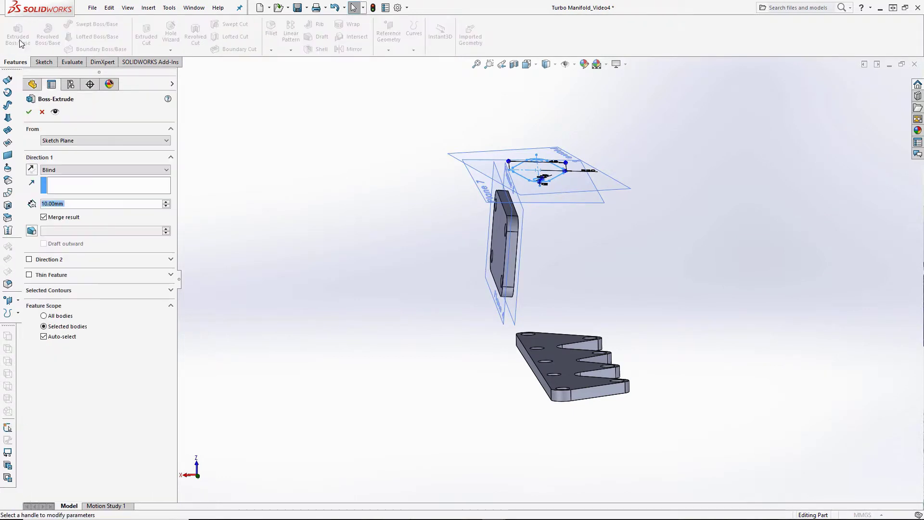
pyautogui.click(97, 170)
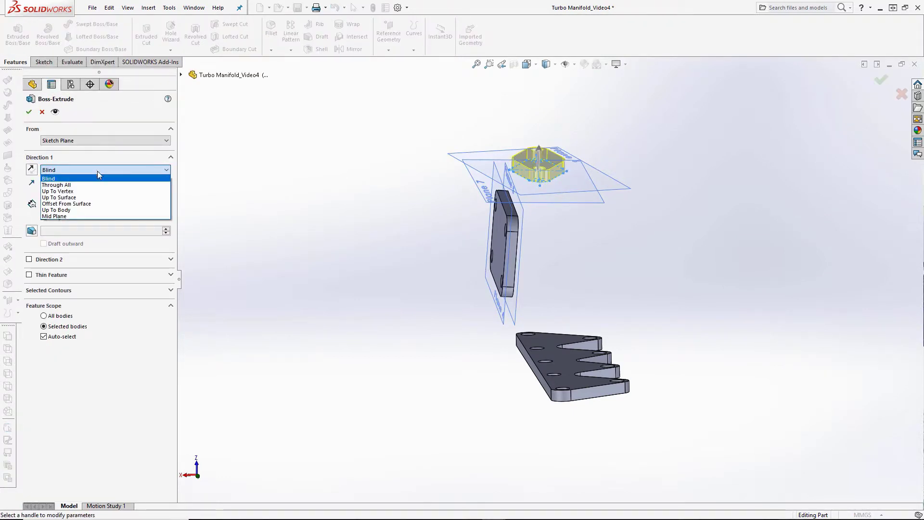
pyautogui.click(103, 197)
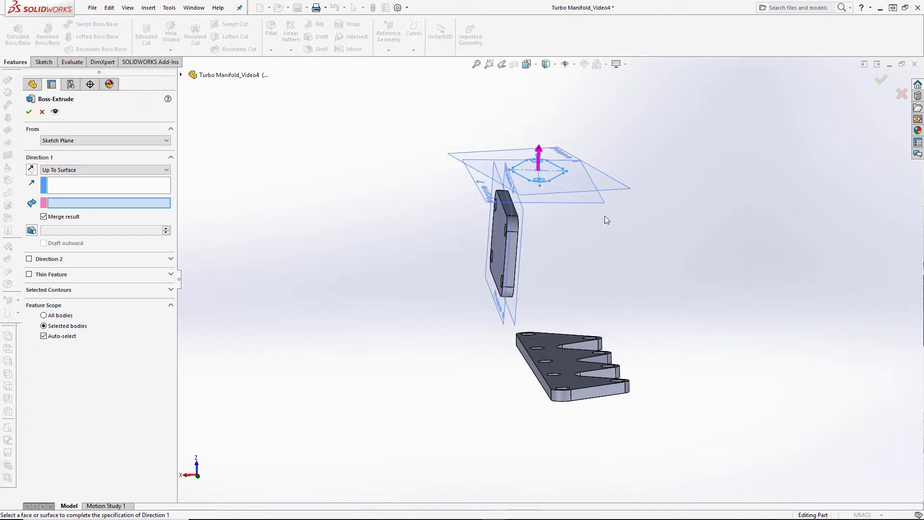
pyautogui.click(596, 203)
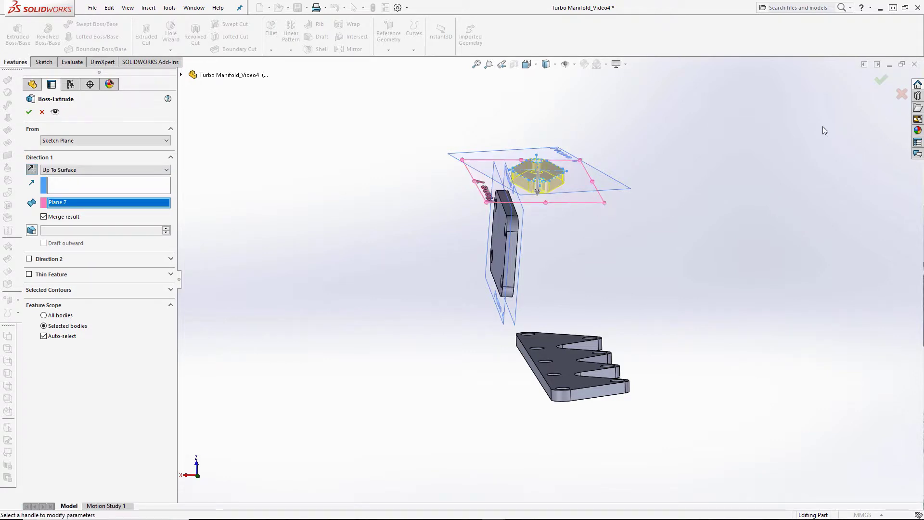
pyautogui.click(884, 81)
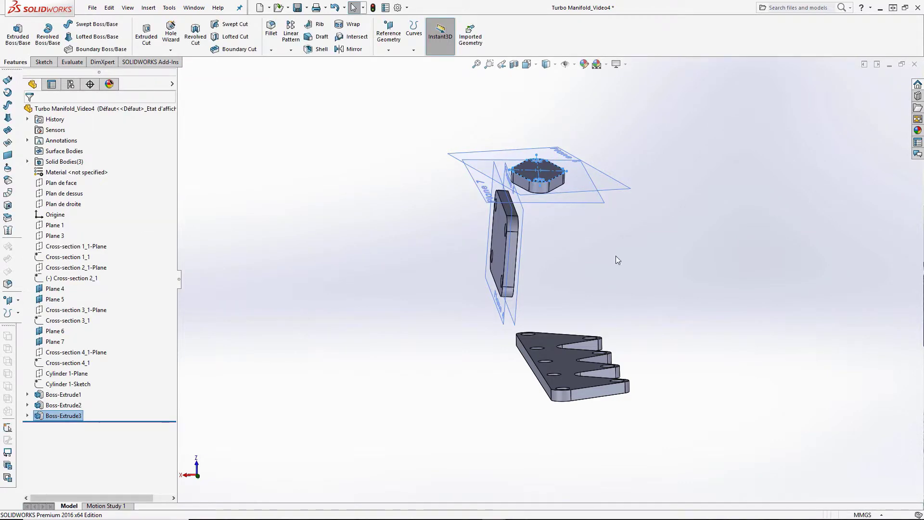
# Turn off the display of all reference planes and clear the selection to show only the three flanges
pyautogui.click(566, 65)
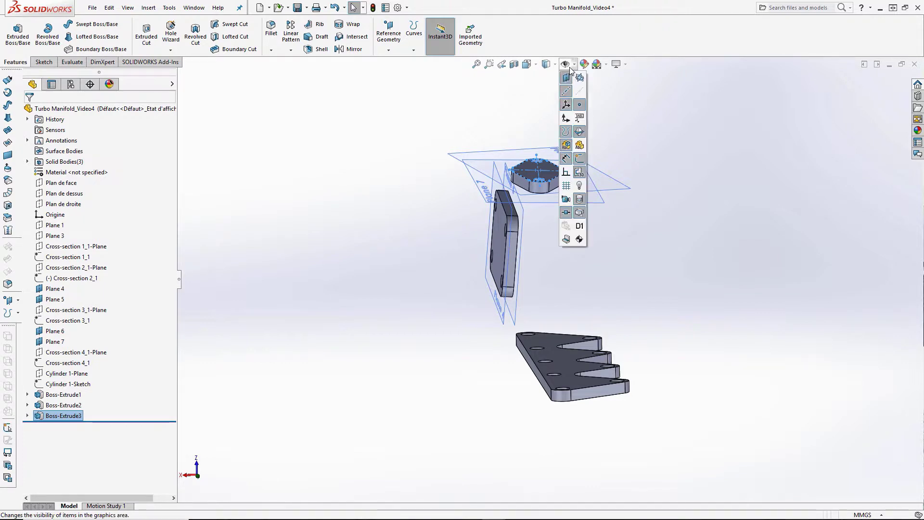
pyautogui.click(566, 78)
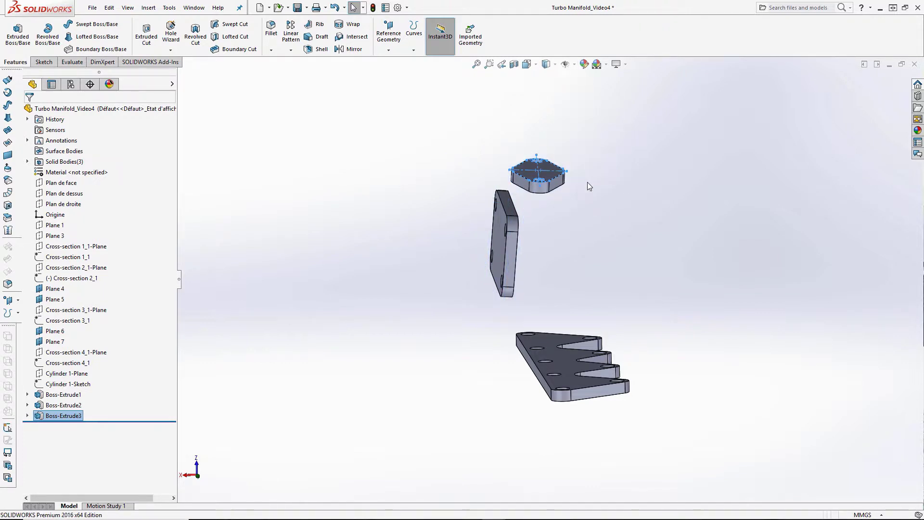
pyautogui.click(563, 219)
pyautogui.moveTo(470, 335); pyautogui.dragTo(576, 370, button='middle')
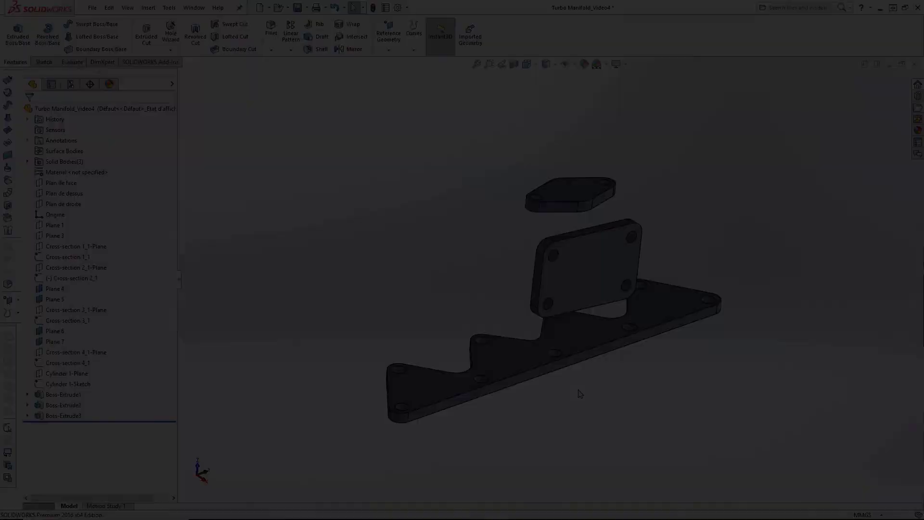